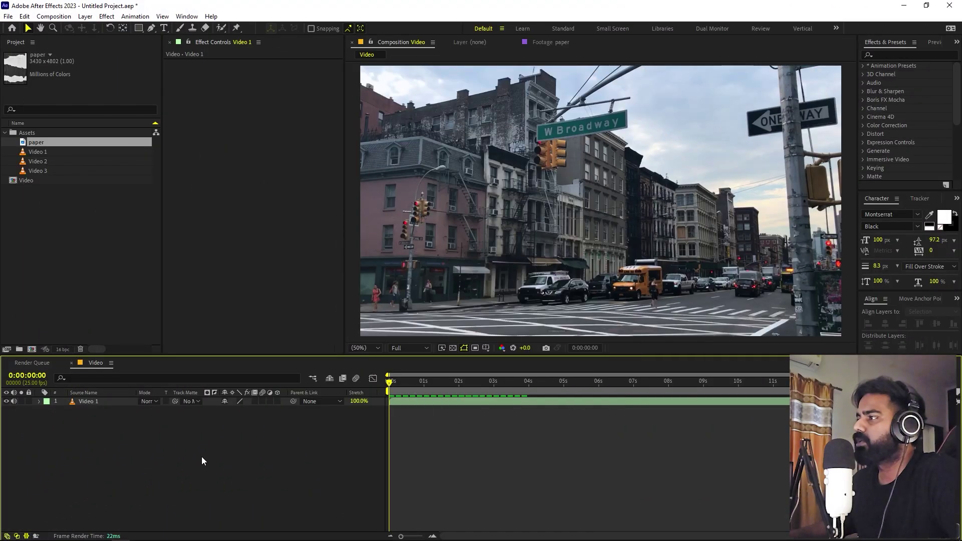
Step: Preview the Video 2 clip and the paper image from the Assets folder
click(66, 235)
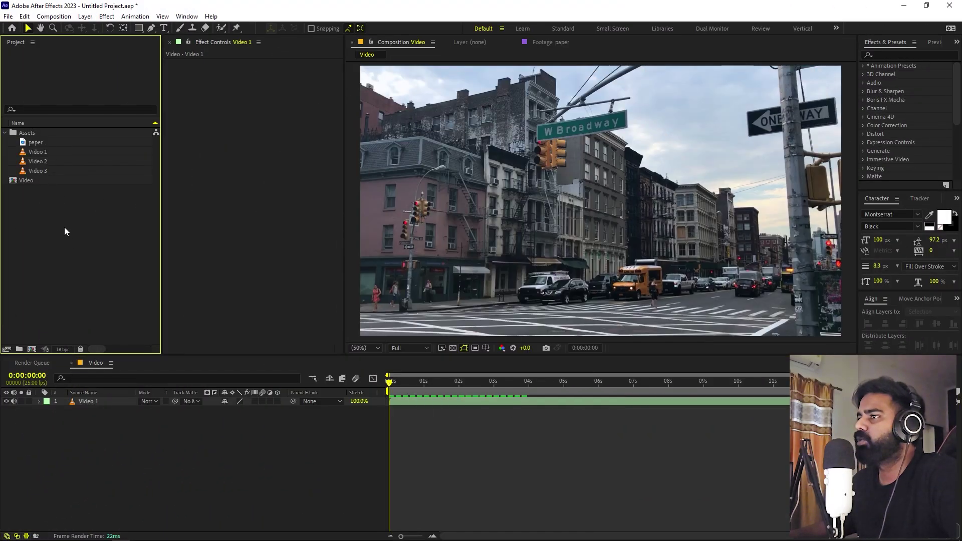
click(38, 155)
double_click(40, 161)
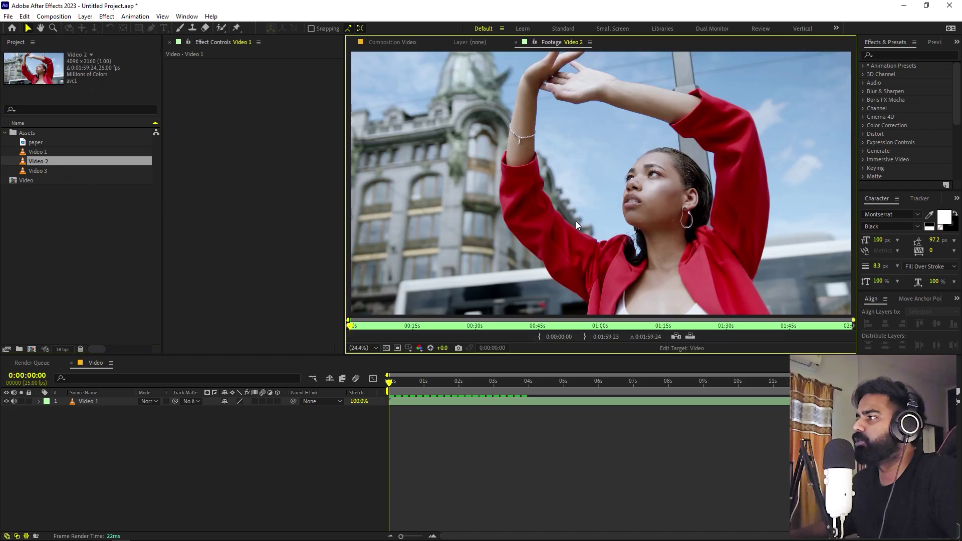
click(97, 238)
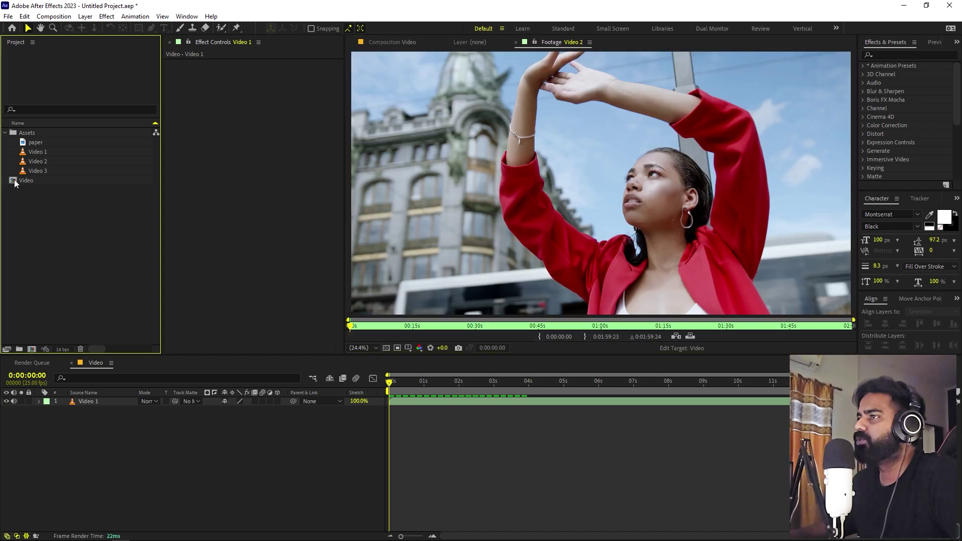
double_click(40, 143)
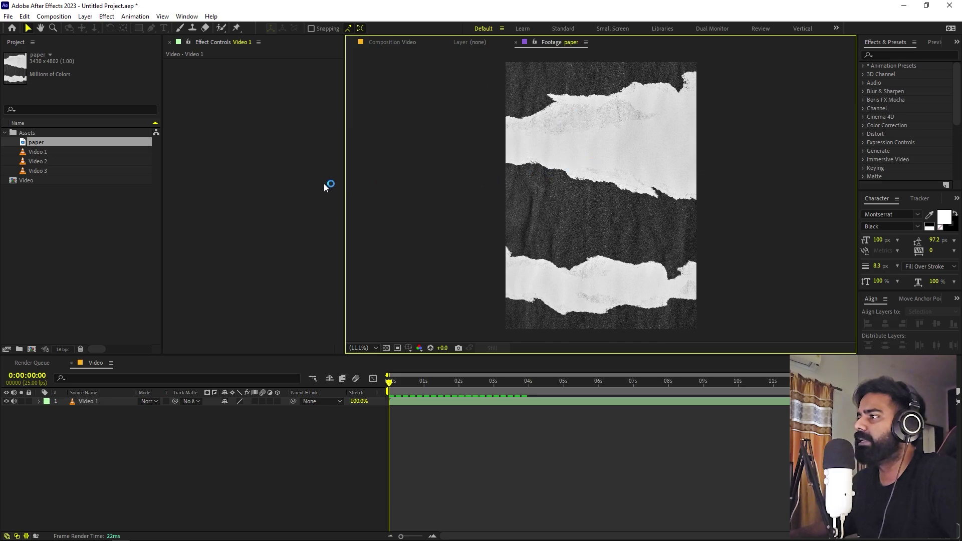
Step: Switch to the browser and search the sound effects in YouTube Studio's audio library for "paper"
key(alt+Tab)
key(alt+Tab)
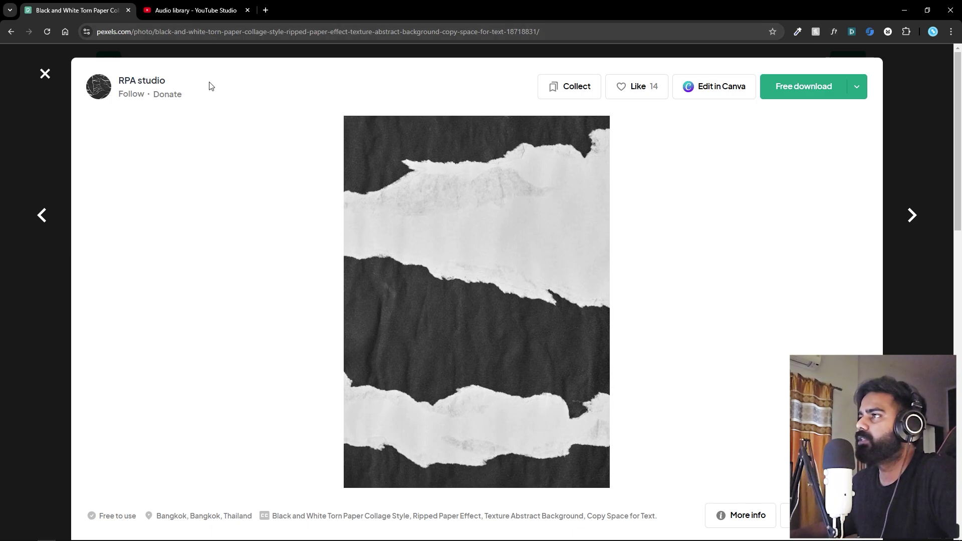
click(194, 9)
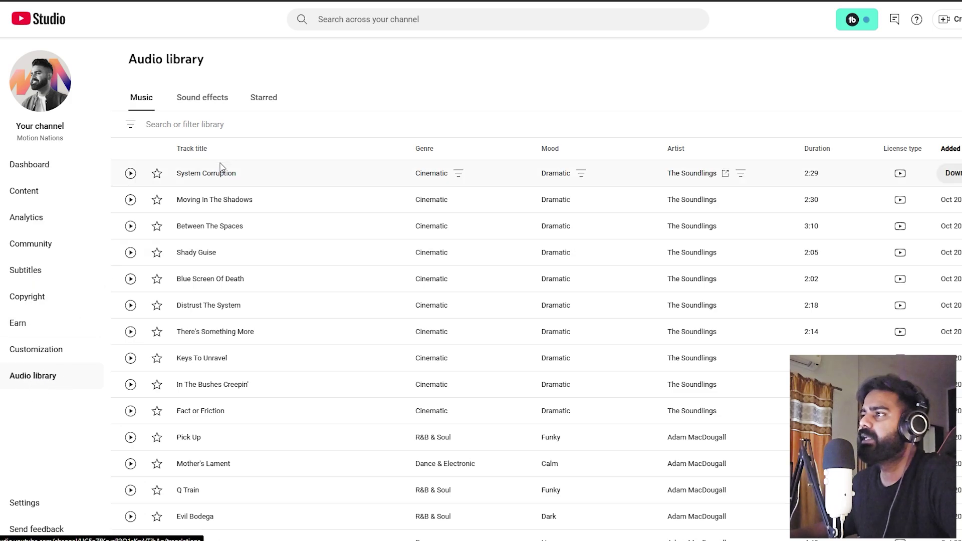
click(199, 104)
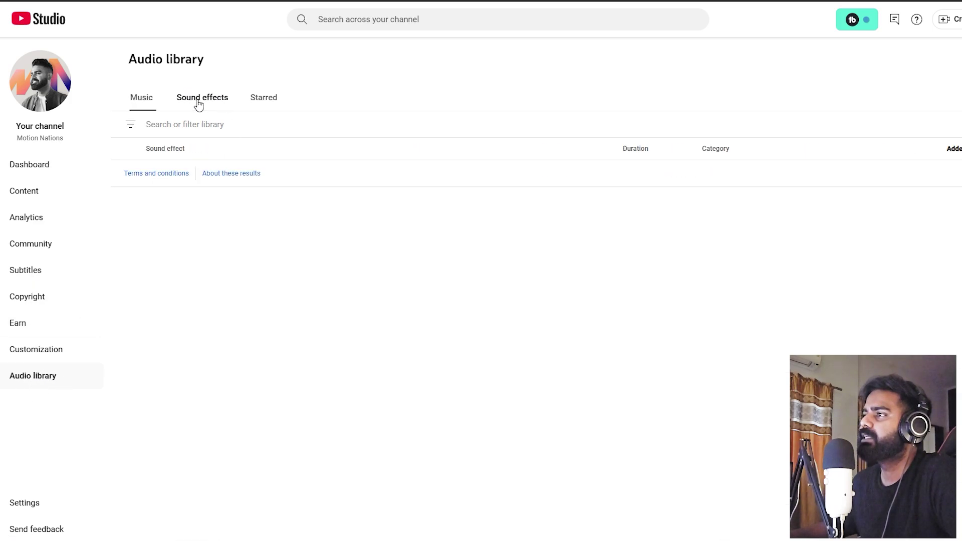
click(238, 123)
text(paper)
key(Return)
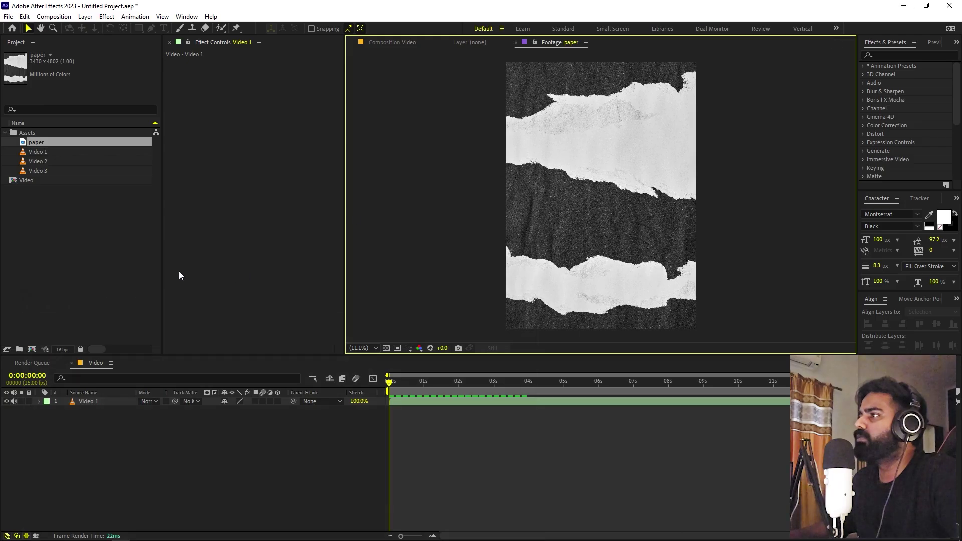
Step: Return to After Effects, show the Video composition and play a short preview of it
click(63, 250)
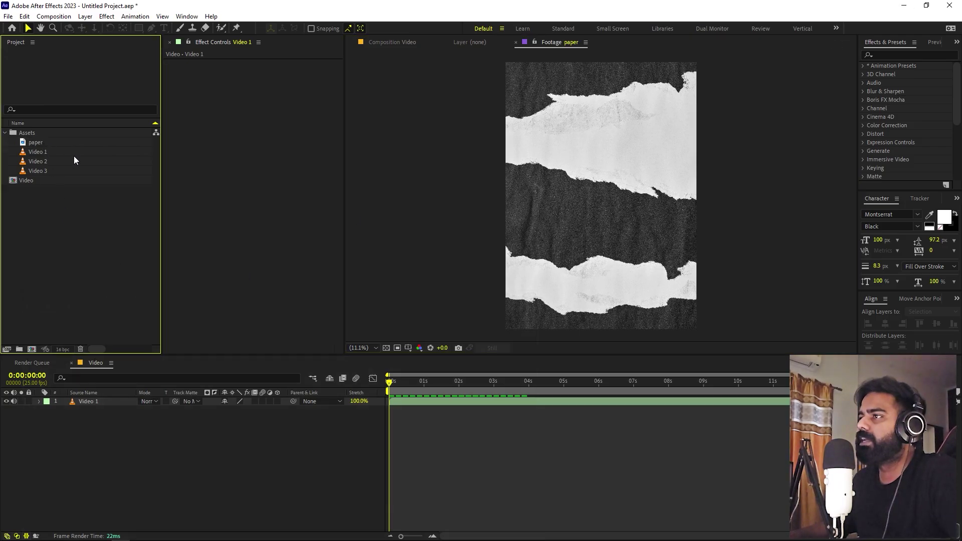
click(396, 40)
click(133, 486)
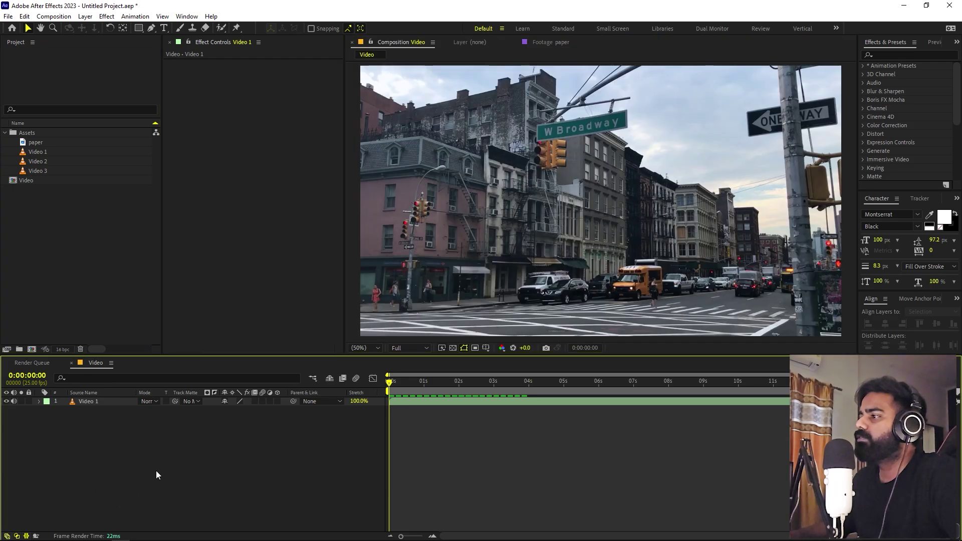
key(space)
key(space)
Step: Add the Video 2 clip above Video 1 in the timeline and scale it to 51.1%
click(62, 407)
drag(42, 161, 102, 399)
key(s)
drag(233, 410, 206, 410)
click(234, 410)
text(4)
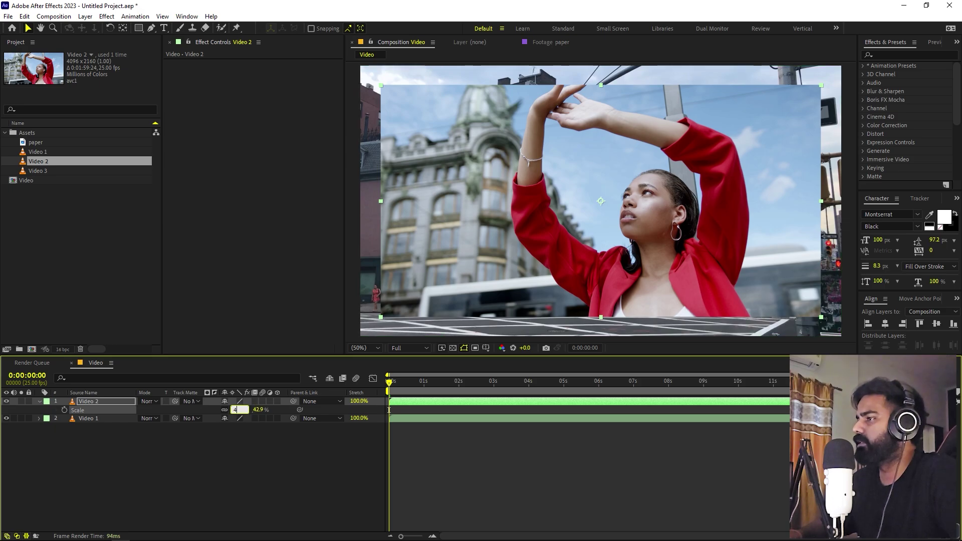
text(6)
key(Return)
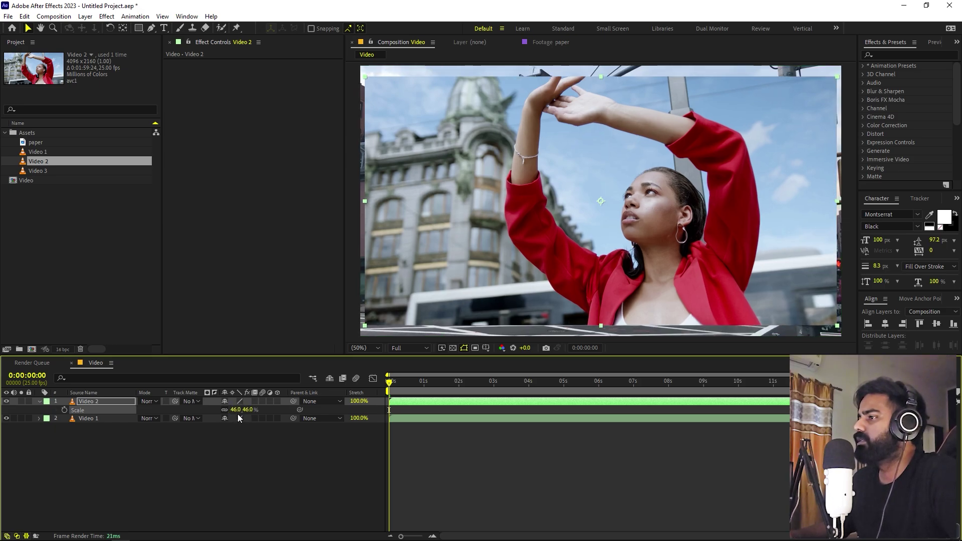
drag(240, 414, 275, 425)
Step: Trim the start of the Video 2 layer to 0:00:01:14 and split the layer at 0:00:01:15
click(776, 443)
scroll(669, 245, down, 2)
key(space)
drag(666, 236, 721, 206)
scroll(632, 251, up, 2)
key(v)
drag(409, 386, 329, 402)
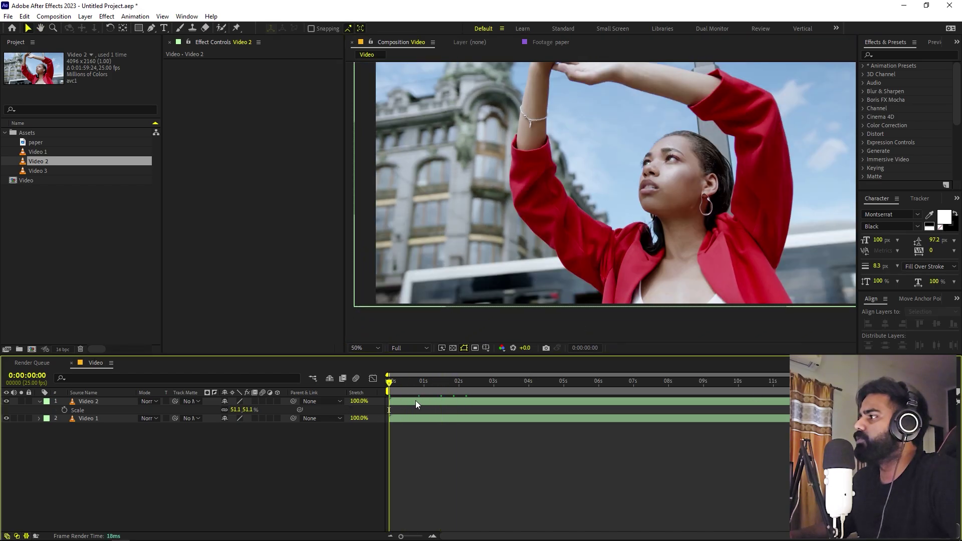
click(364, 348)
click(375, 371)
drag(428, 381, 444, 401)
drag(401, 535, 422, 535)
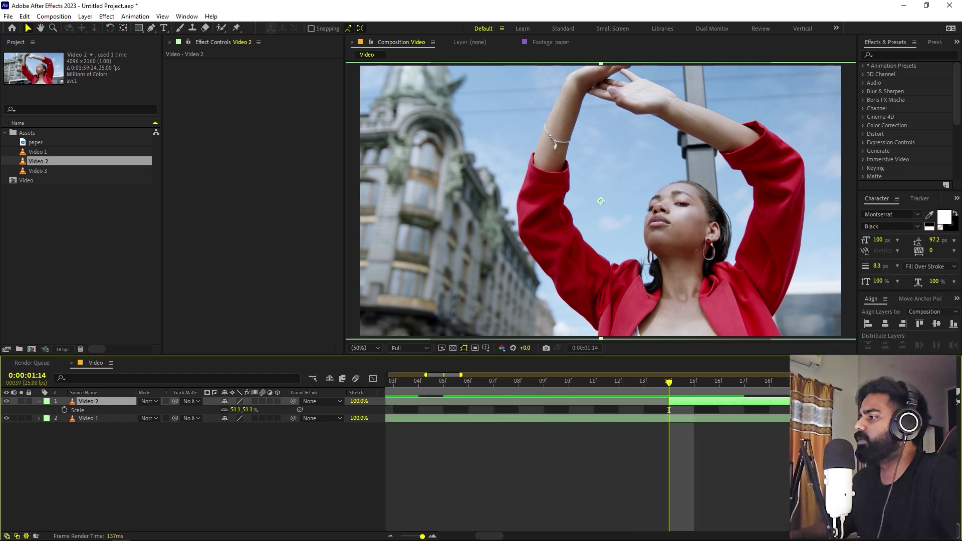
drag(670, 383, 686, 390)
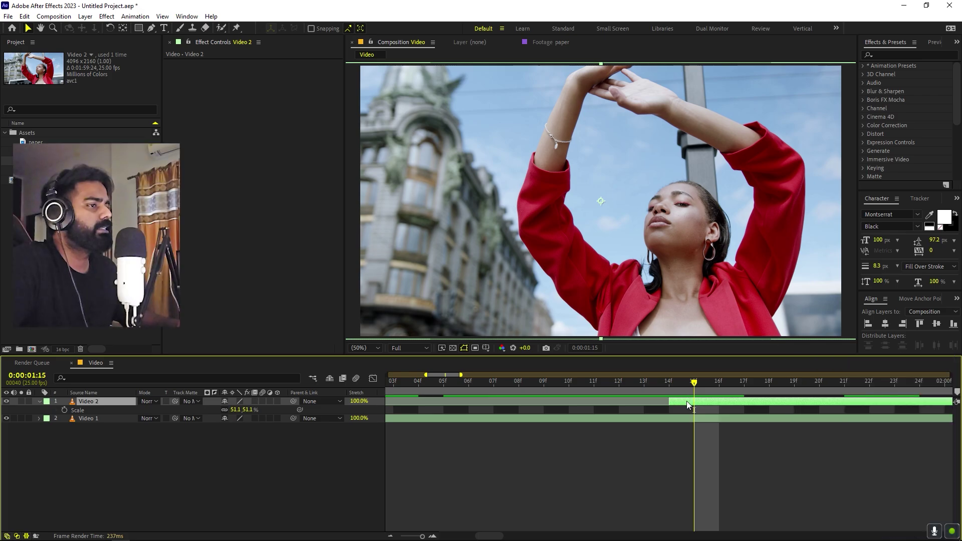
key(ctrl+shift+d)
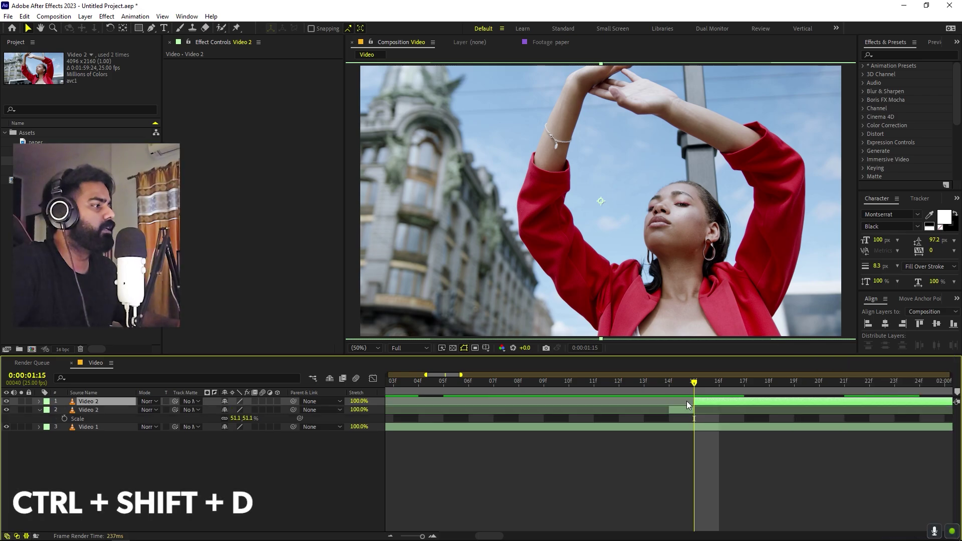
Step: Apply Freeze Frame to the one-frame Video 2 piece at 0:00:01:14 and make it span three frames starting at 0:00:01:08
click(667, 386)
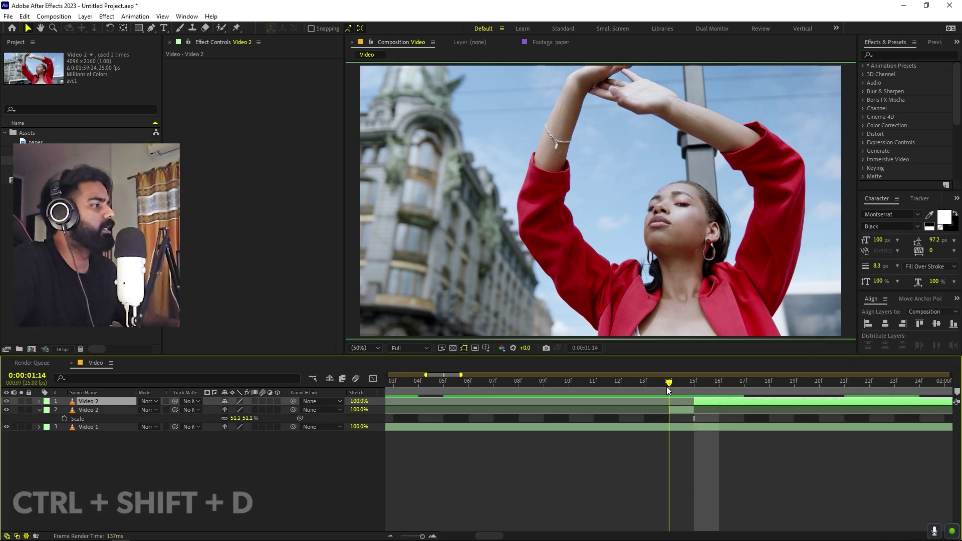
click(680, 411)
right_click(679, 410)
mouse_move(741, 169)
click(821, 201)
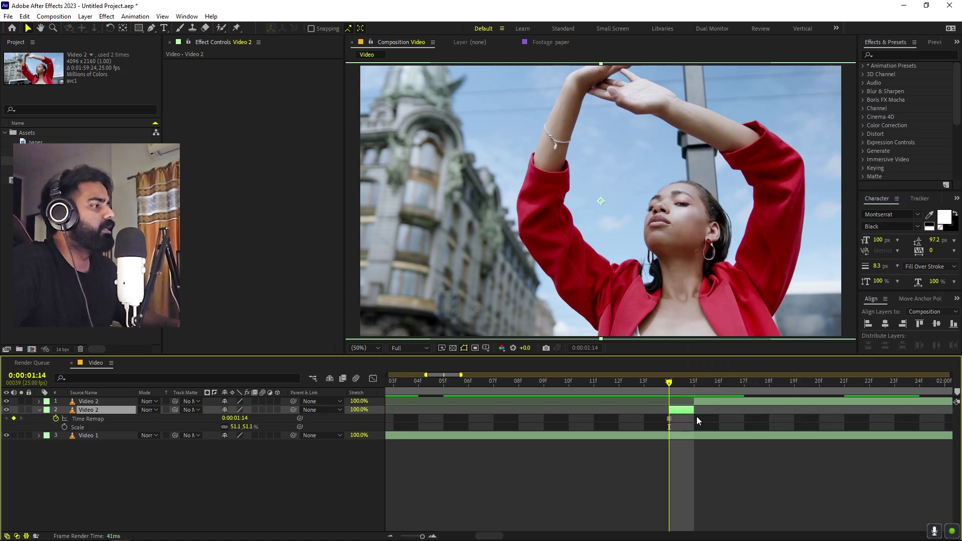
drag(682, 410, 595, 419)
click(521, 383)
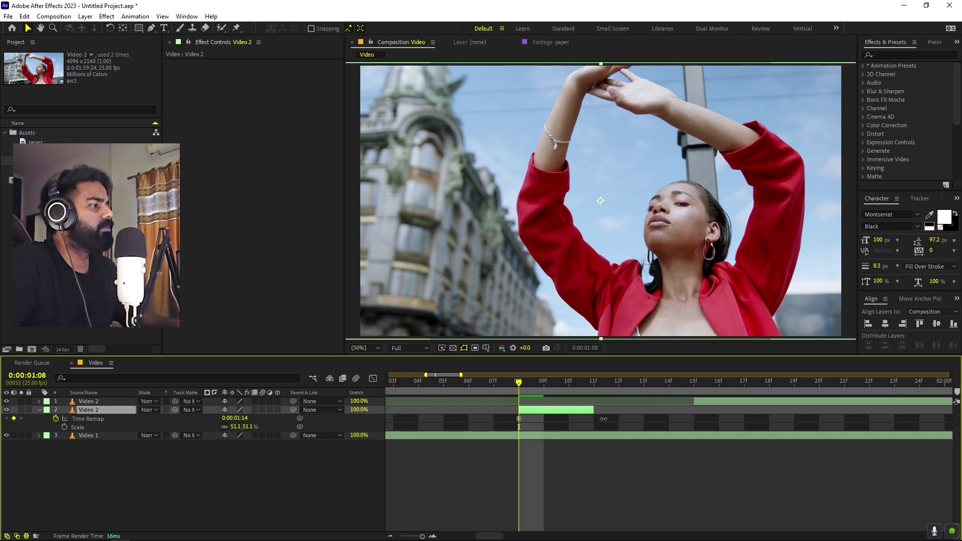
Step: Mark the woman's head, torso, red jacket and braceleted forearm as foreground with the Roto Brush on the frozen clip
click(222, 30)
double_click(666, 214)
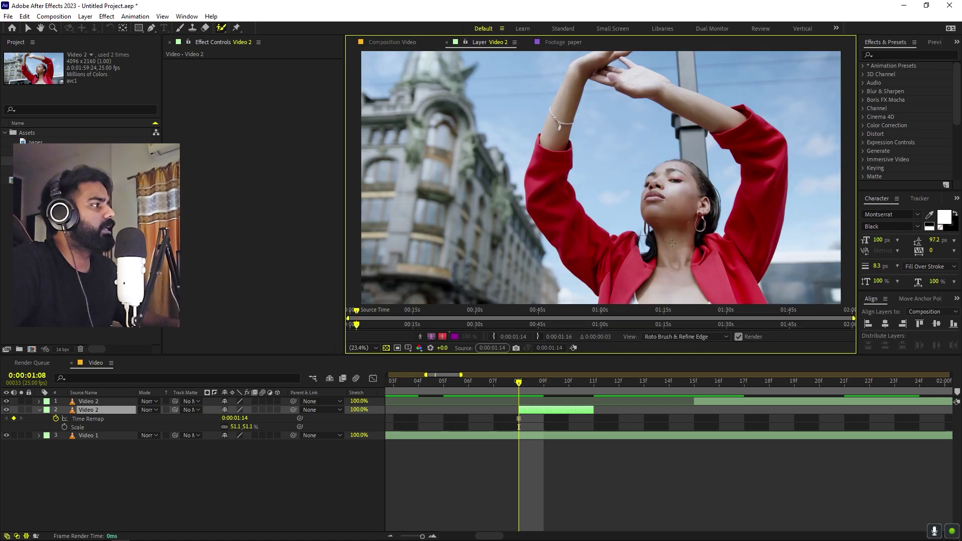
drag(666, 171, 666, 288)
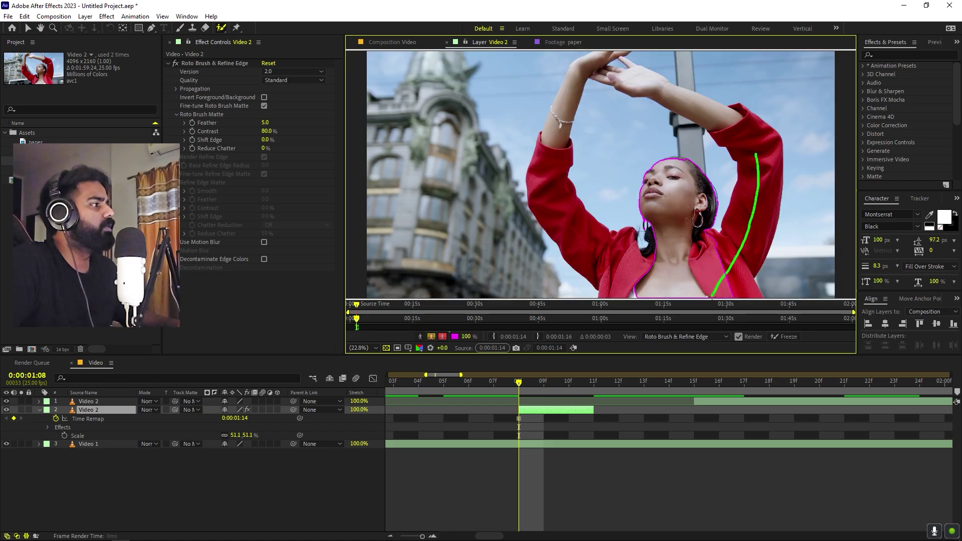
drag(567, 224, 662, 310)
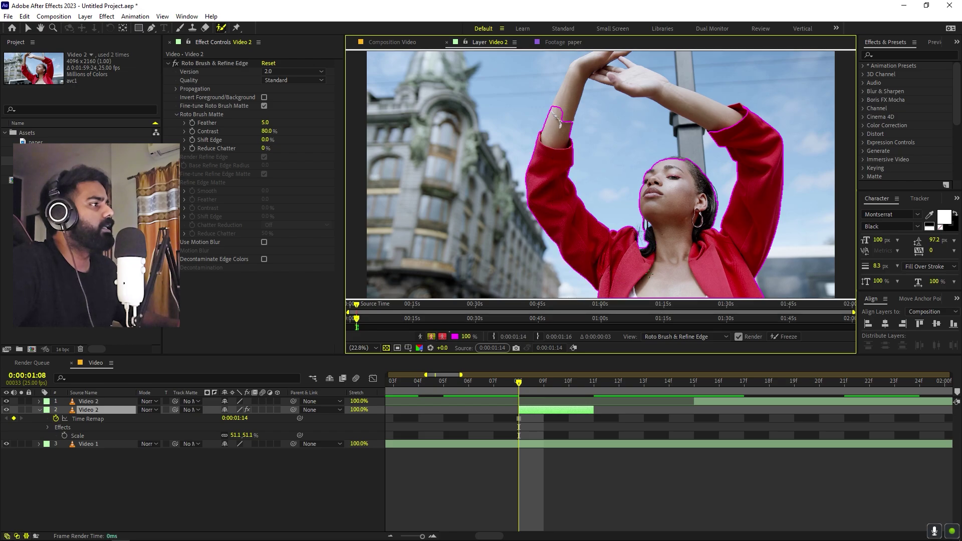
drag(582, 75, 541, 88)
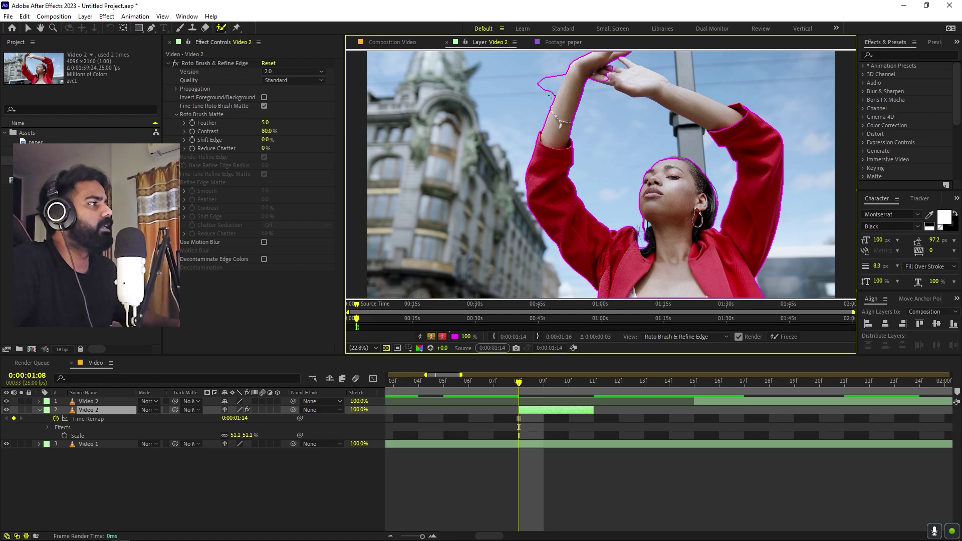
Step: Subtract the sky area beside the braceleted forearm from the Roto Brush selection
scroll(543, 77, up, 1)
scroll(597, 120, up, 4)
key(alt+w)
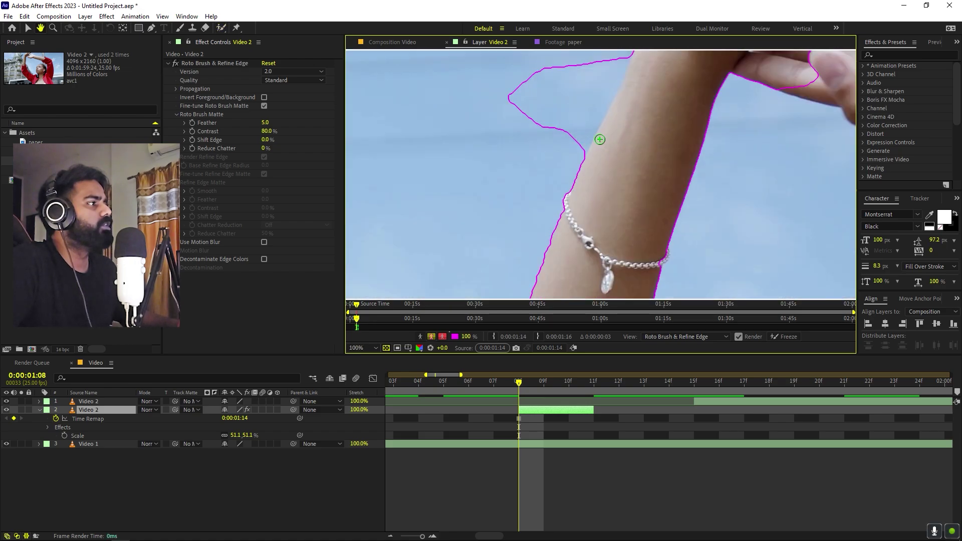
drag(613, 59, 555, 166)
mouse_move(571, 103)
mouse_down()
mouse_move(509, 80)
mouse_move(542, 139)
mouse_move(581, 148)
mouse_up()
scroll(648, 145, down, 4)
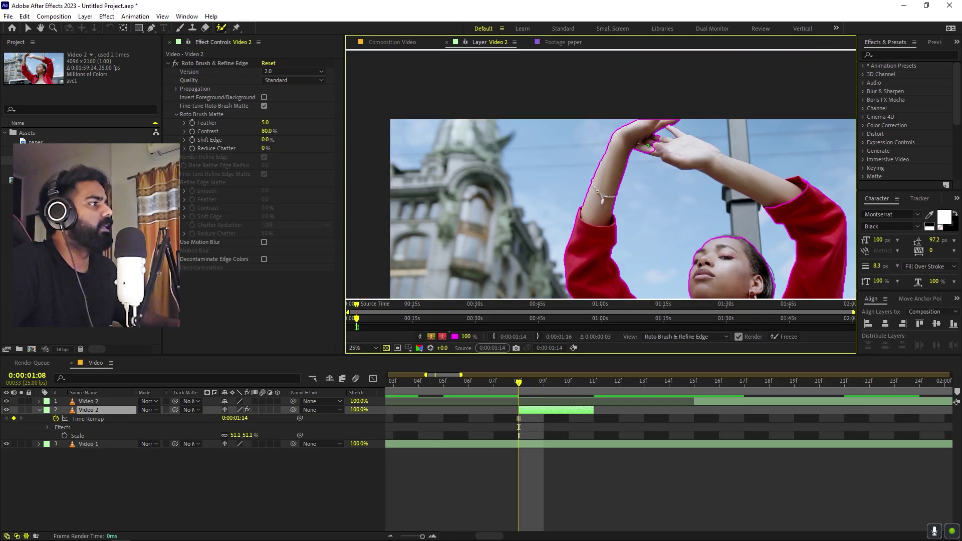
Step: Add the woman's other hand and bare forearm to the Roto Brush selection
scroll(648, 145, down, 1)
key(space)
drag(746, 206, 682, 168)
scroll(666, 158, up, 1)
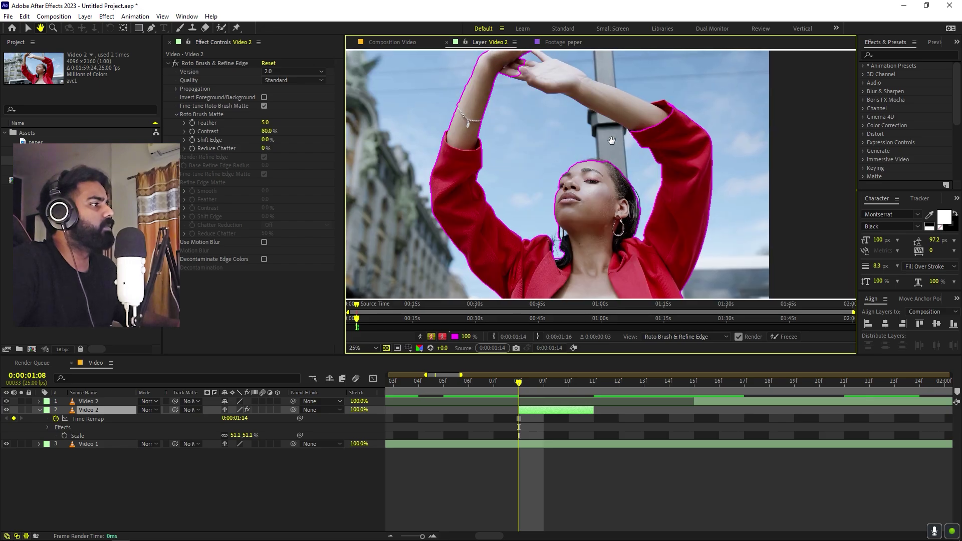
drag(619, 153, 610, 171)
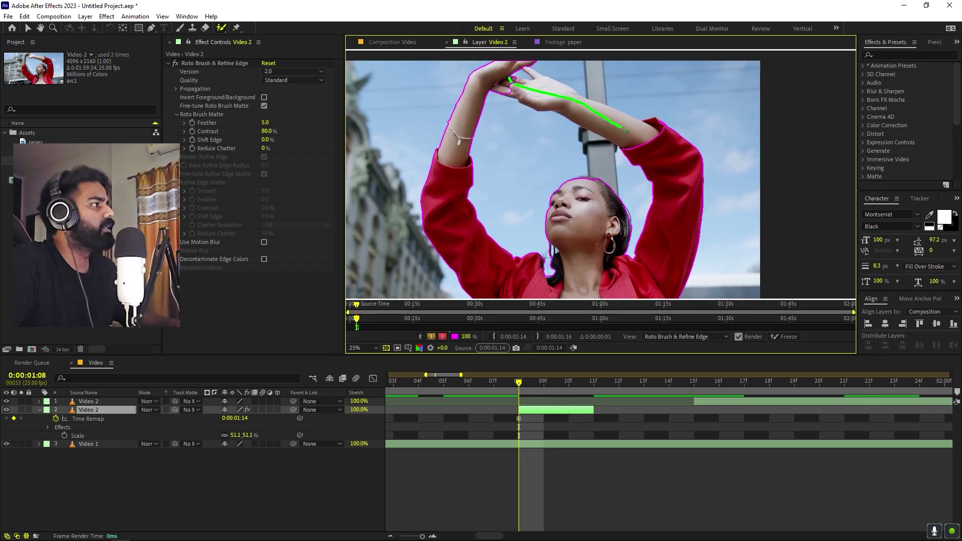
drag(665, 155, 665, 158)
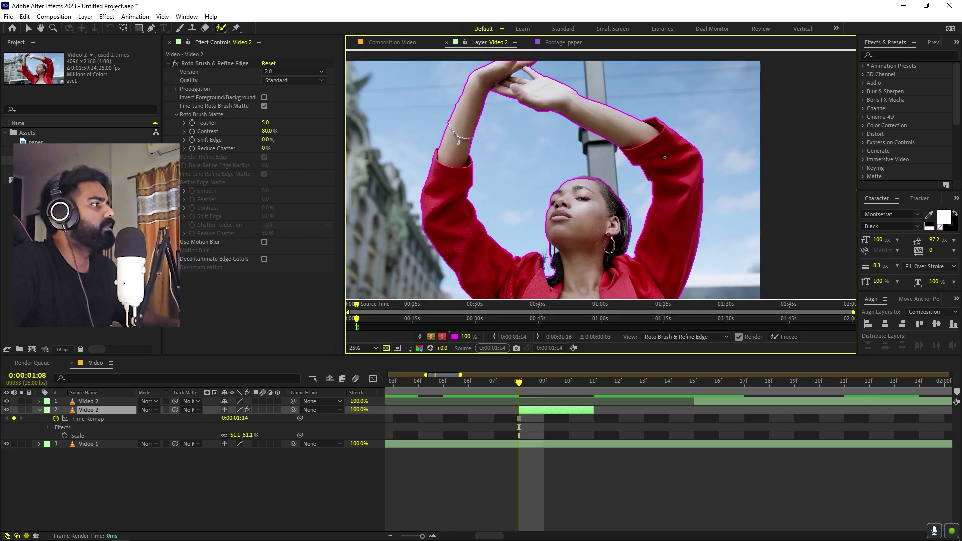
Step: Check the outline around the woman's lower body and freeze the Roto Brush matte
key(h)
drag(677, 278, 681, 206)
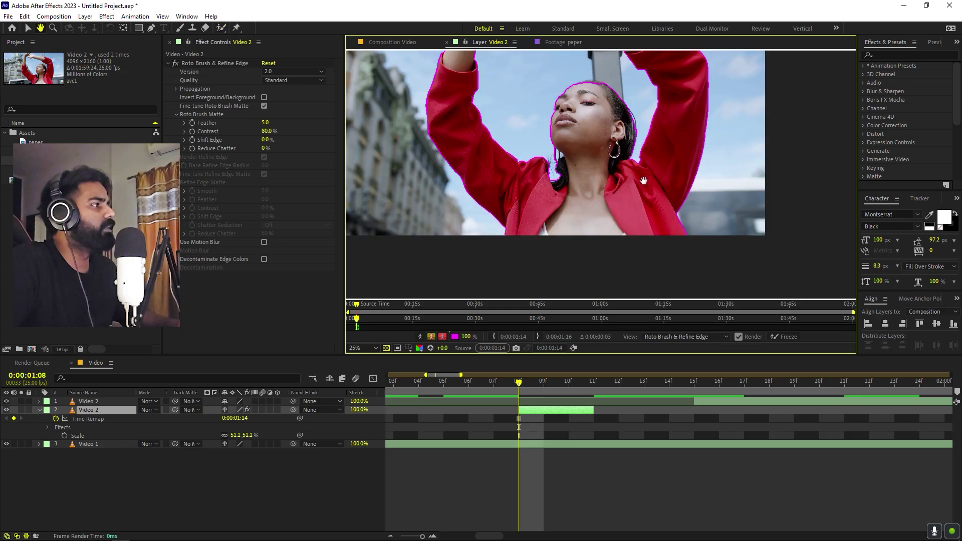
mouse_move(633, 164)
mouse_down()
mouse_move(682, 211)
mouse_move(682, 232)
mouse_up()
key(alt+w)
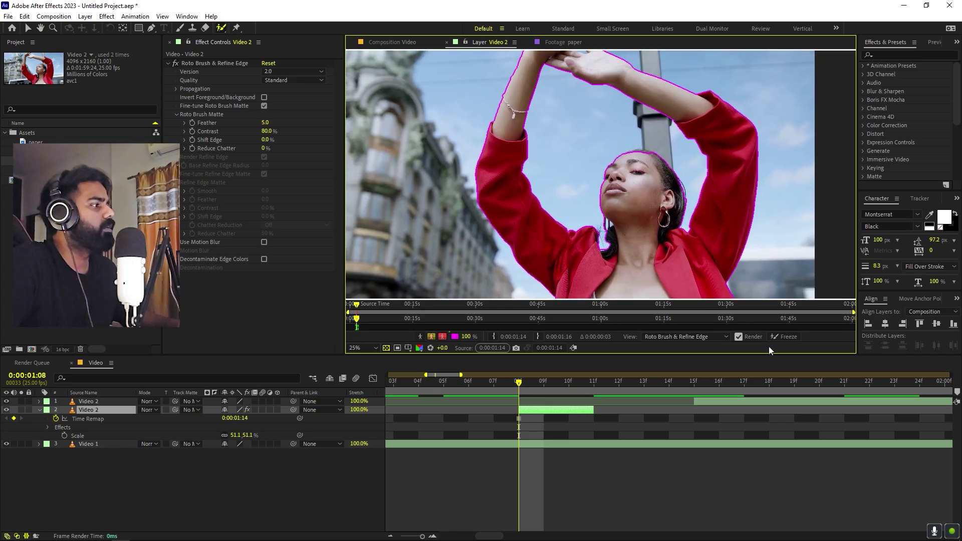
click(783, 336)
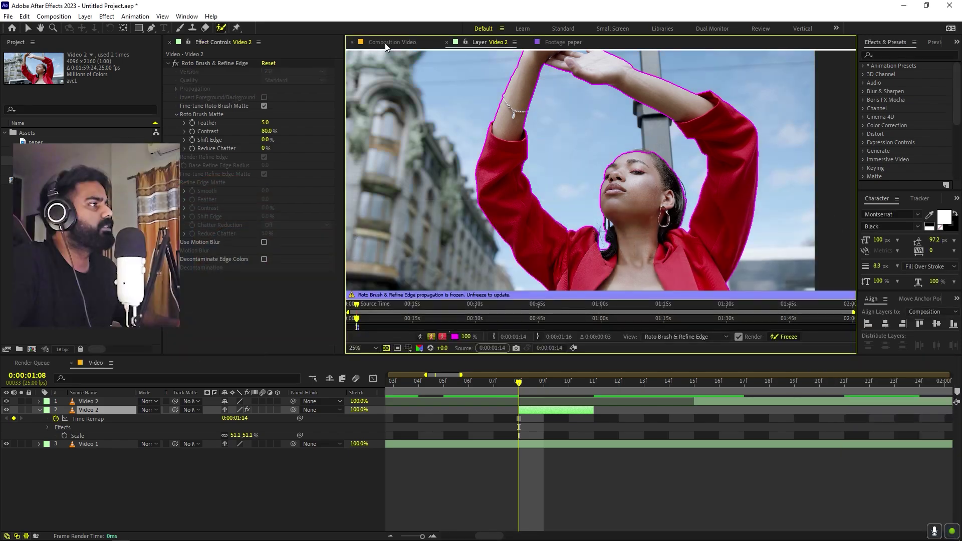
Step: Return to the Video composition and pre-compose the rotoscoped Video 2 clip as "Cut 1", moving all attributes into it
click(385, 43)
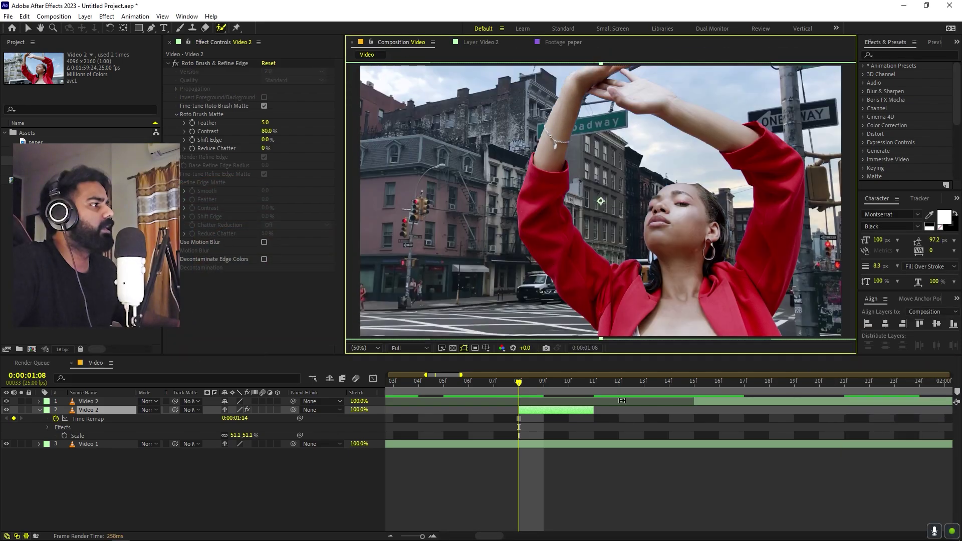
scroll(684, 196, down, 2)
scroll(677, 203, up, 2)
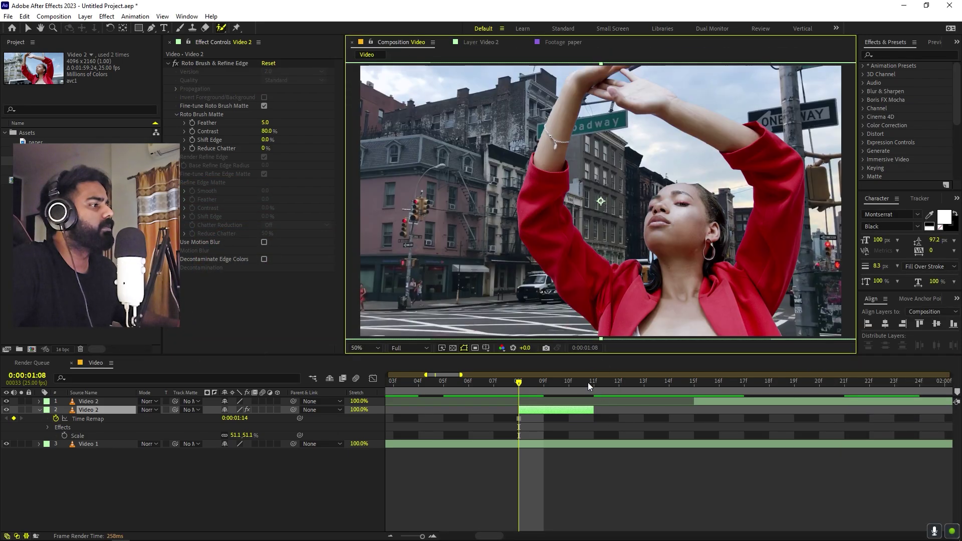
right_click(531, 411)
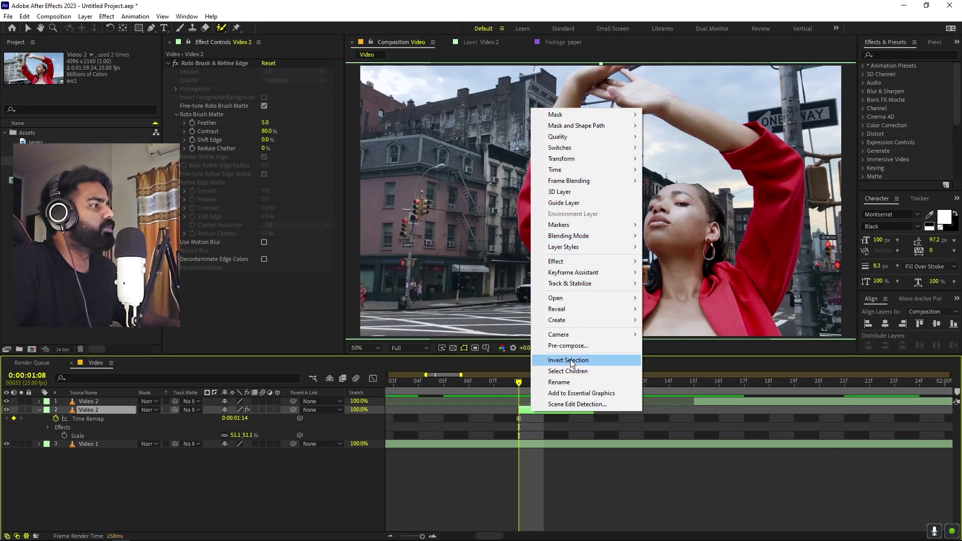
click(568, 346)
text(Cut 1)
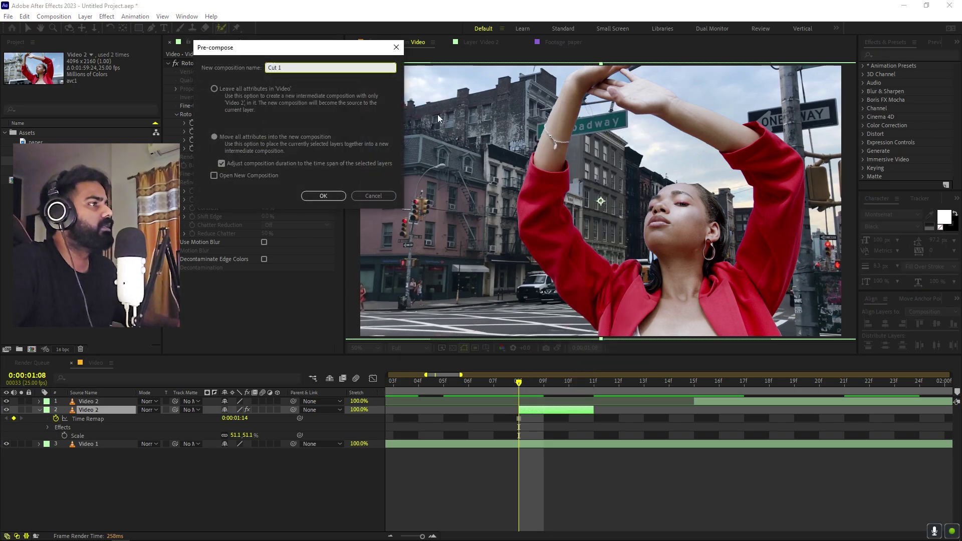
click(326, 197)
Step: Freeze the Cut 1 layer on its current frame and move it to start at 0:00:01:02
right_click(540, 411)
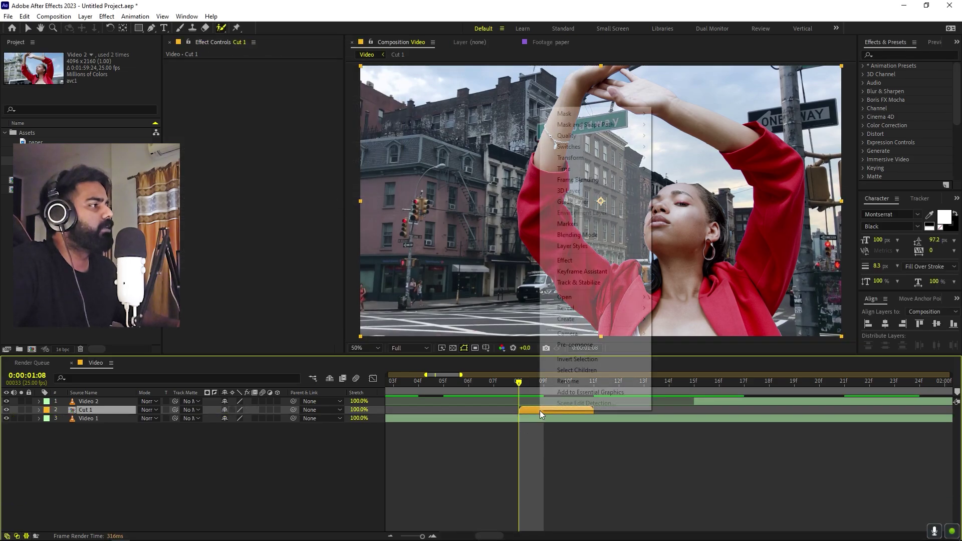
mouse_move(631, 169)
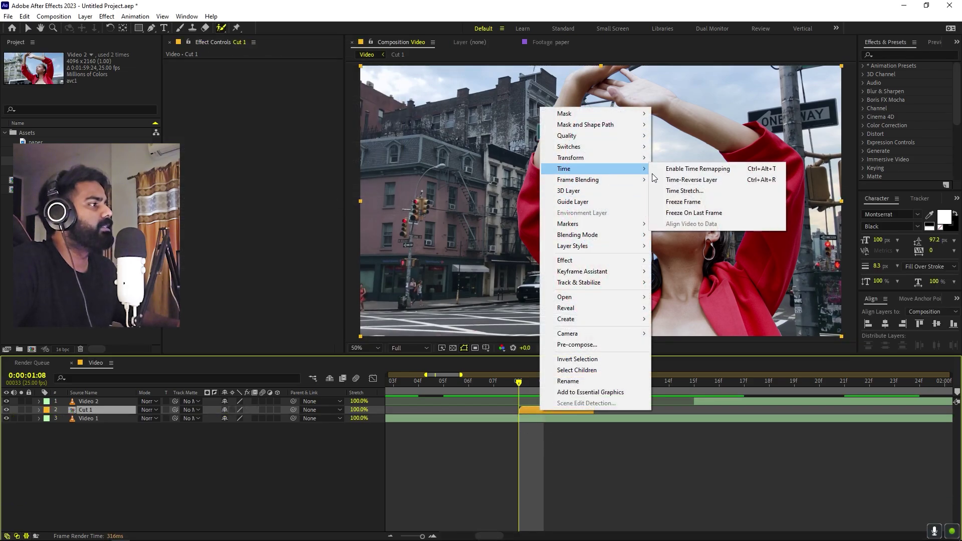
click(684, 202)
scroll(639, 416, down, 3)
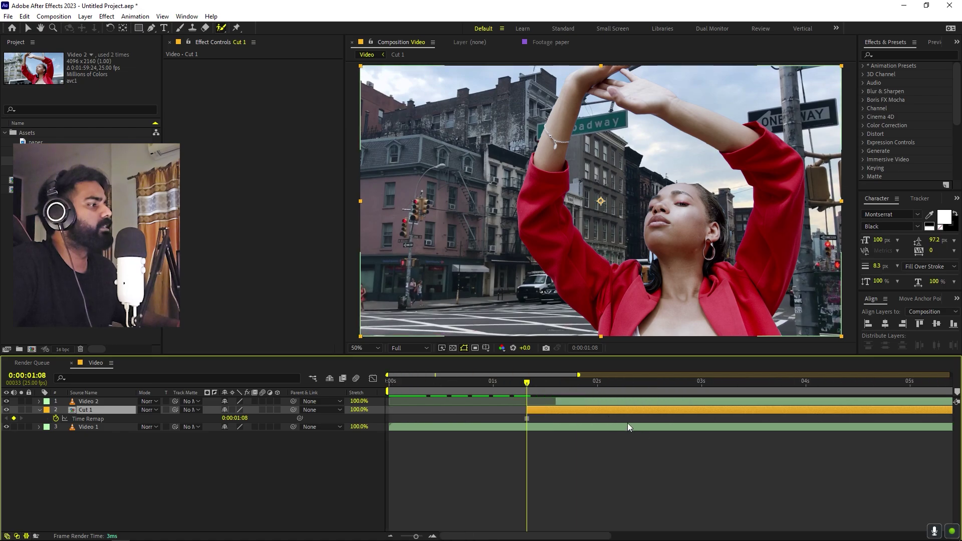
drag(563, 410, 510, 393)
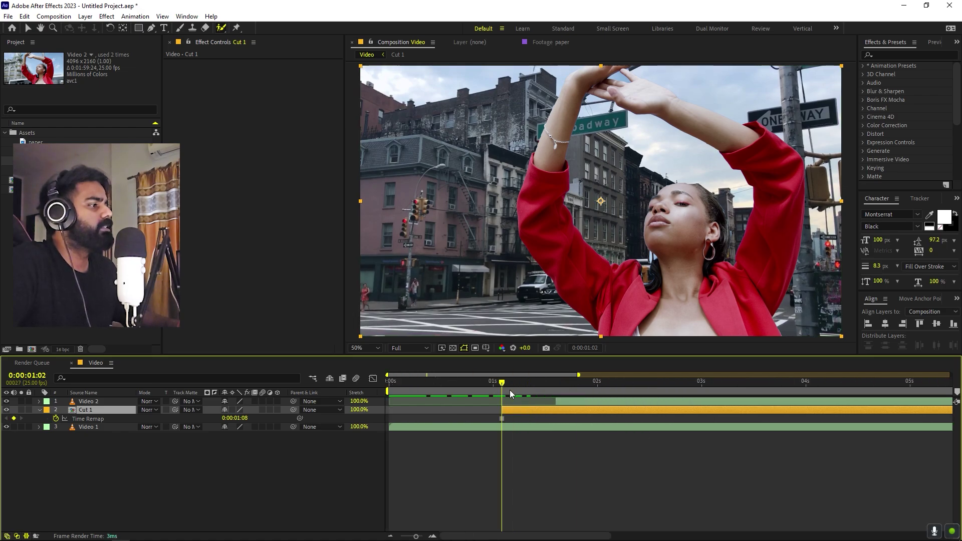
click(240, 470)
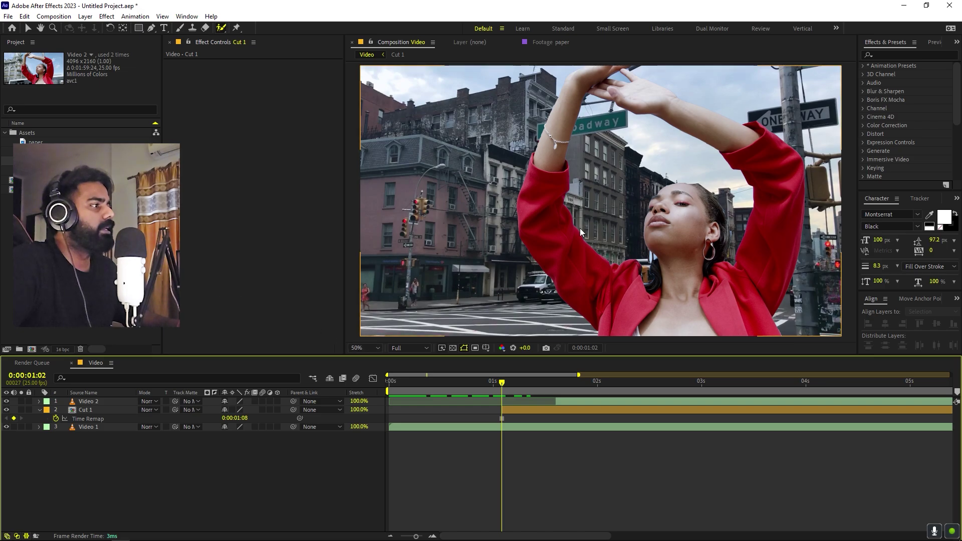
Step: Draw a closed, thin rectangular Pen mask on Cut 1 below the frame, spanning the woman's width
click(155, 31)
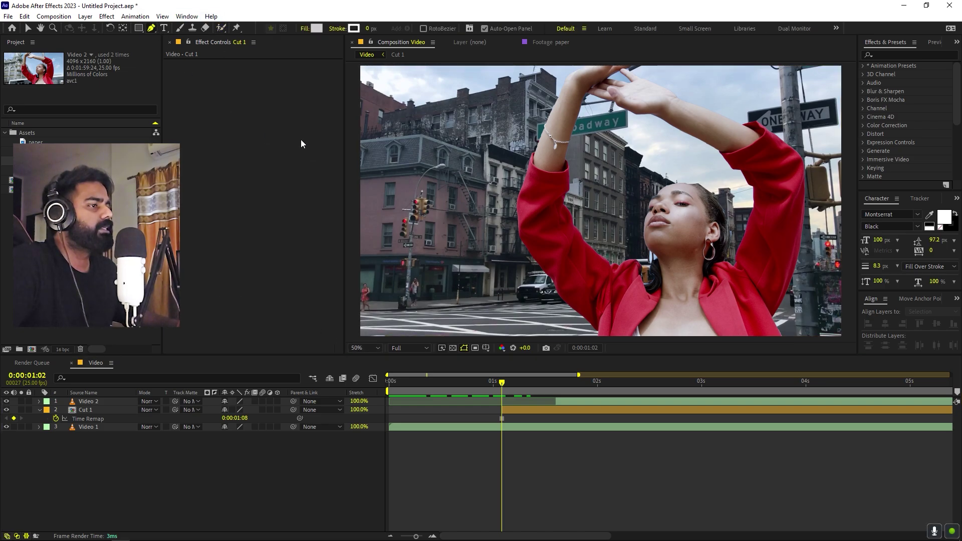
click(94, 410)
drag(688, 247, 672, 140)
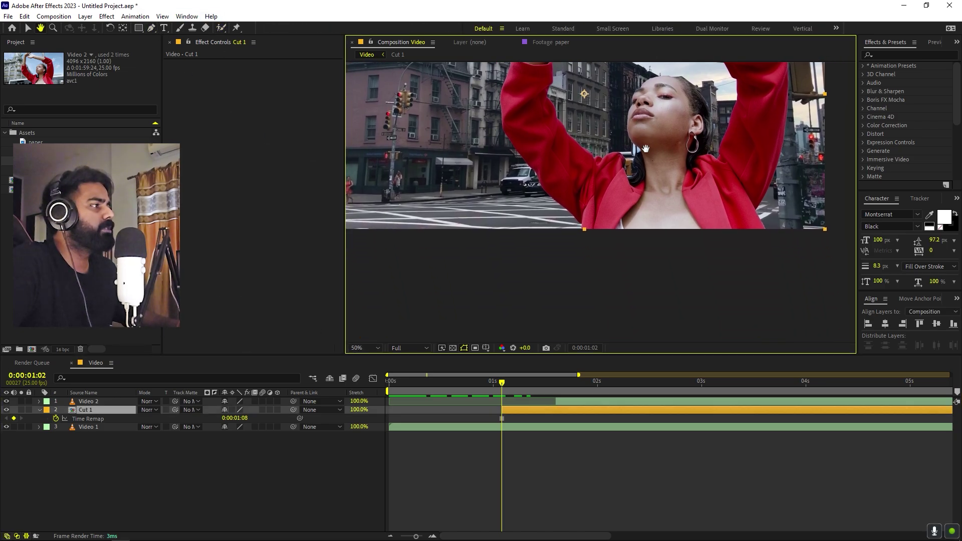
click(531, 279)
click(531, 301)
click(802, 299)
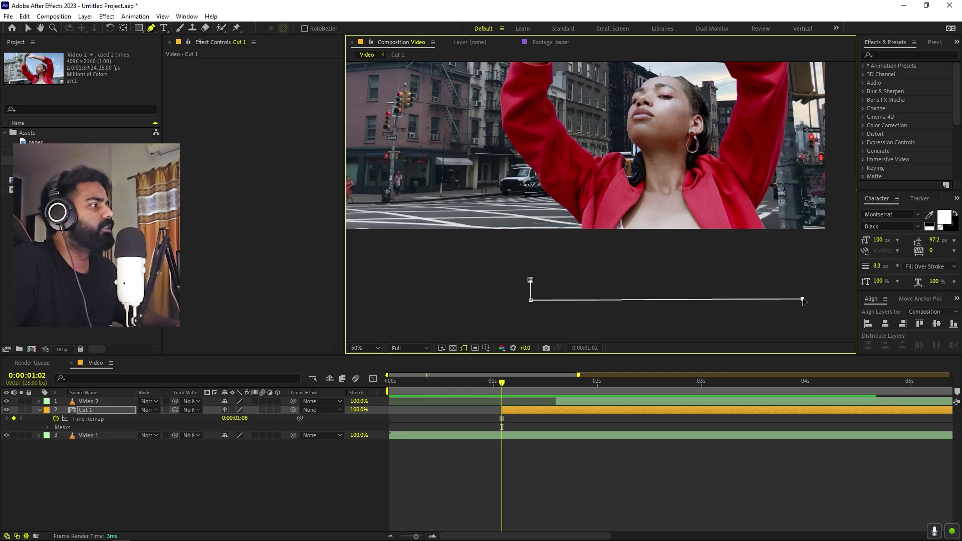
click(530, 280)
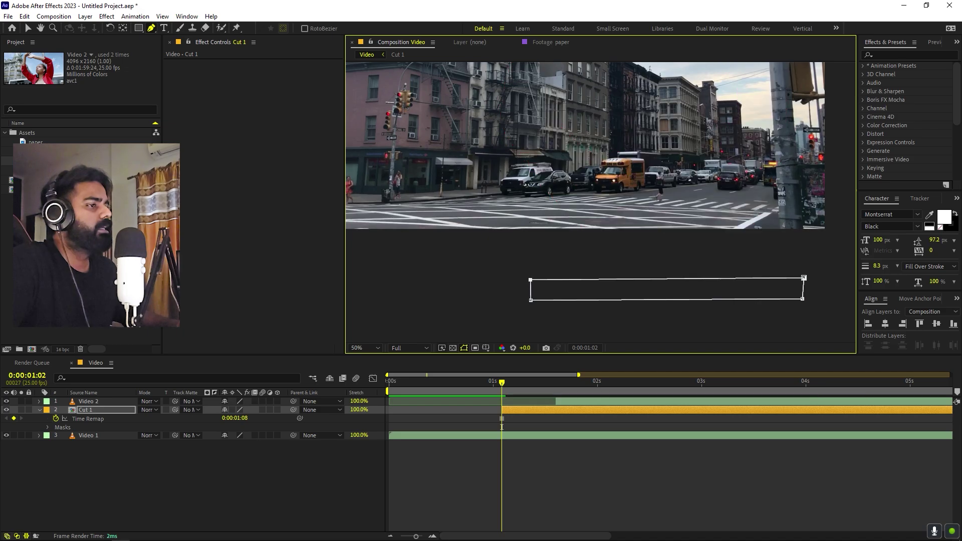
Step: Reveal Mask 1's path on Cut 1 and add a Mask Path keyframe at 0:00:01:02
key(m)
click(450, 484)
click(424, 536)
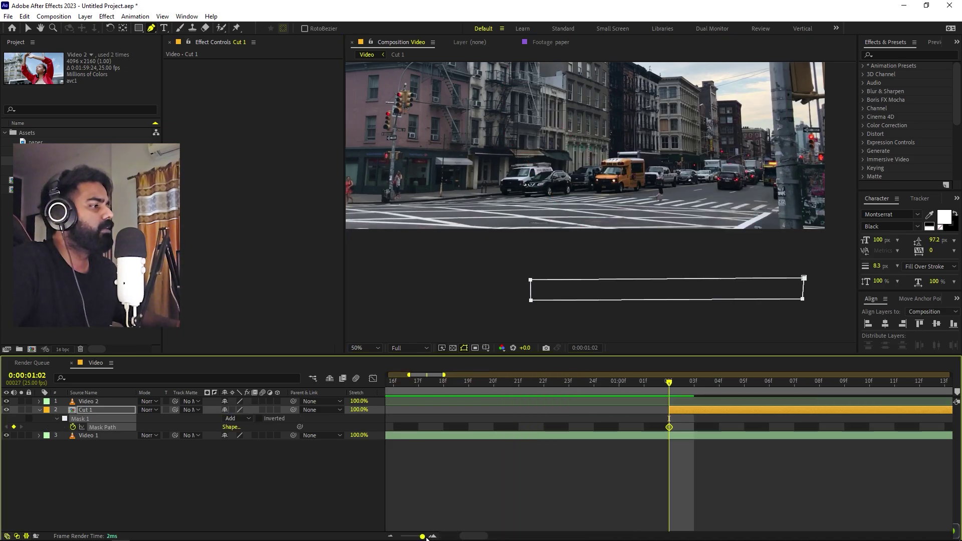
key(space)
drag(728, 466, 608, 476)
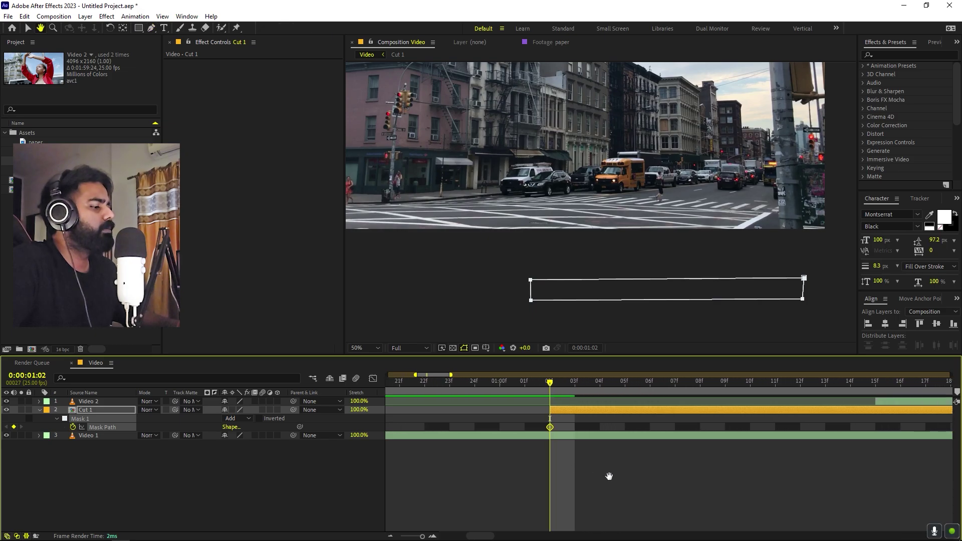
key(Page_Down)
key(Page_Down)
key(Page_Down)
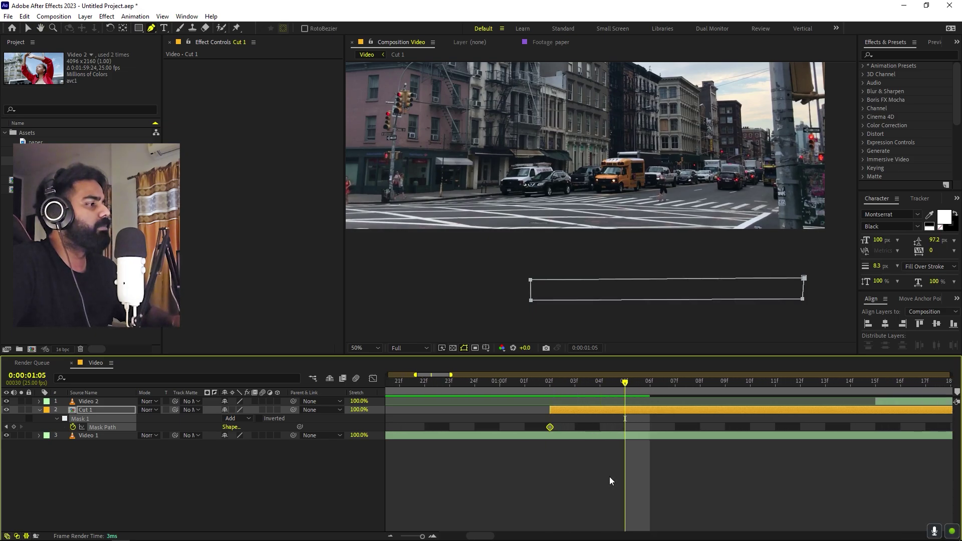
key(Page_Up)
key(Page_Up)
key(Page_Up)
key(Page_Down)
key(Page_Up)
Step: At 0:00:01:05, raise the top edge of Mask 1 to uncover a strip of the woman's lower body
key(Page_Down)
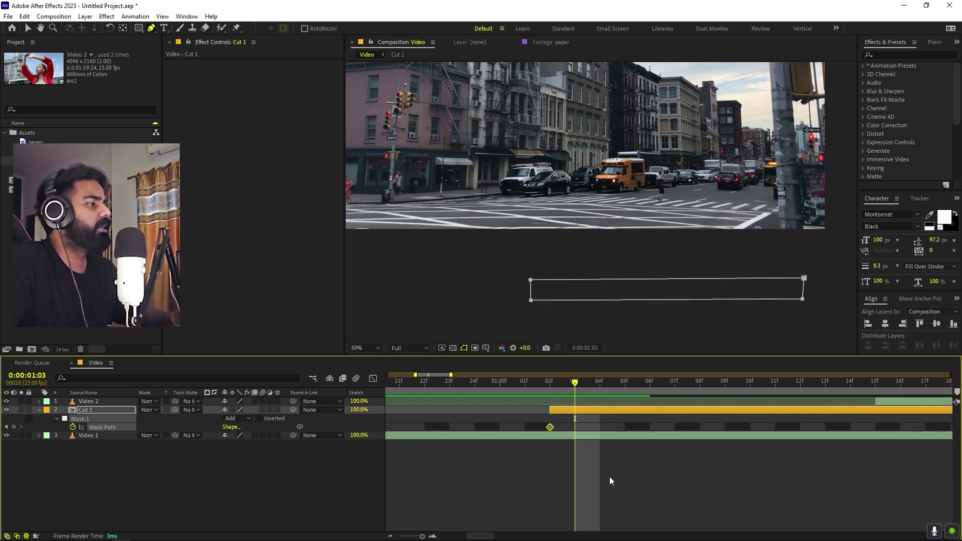
drag(557, 379, 559, 401)
key(Page_Down)
key(Page_Down)
key(Page_Down)
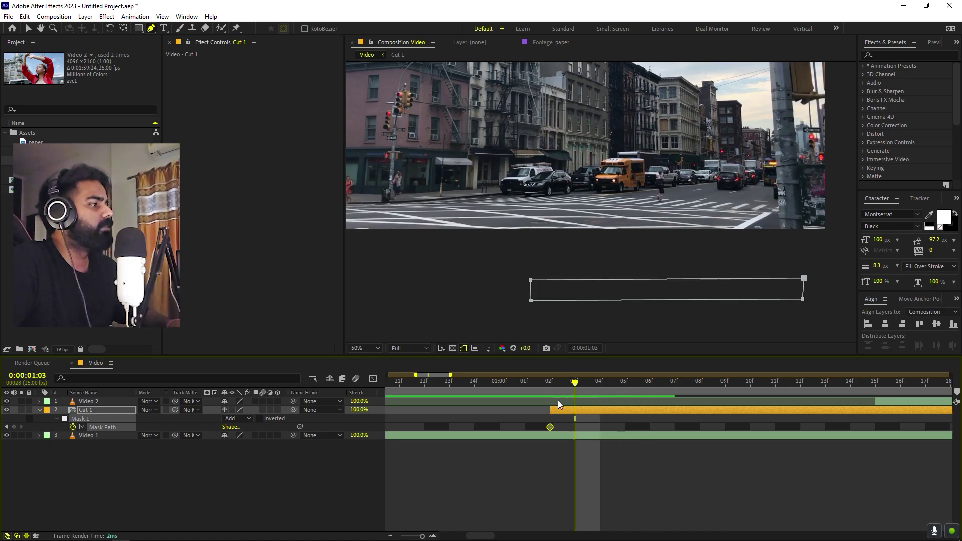
click(596, 422)
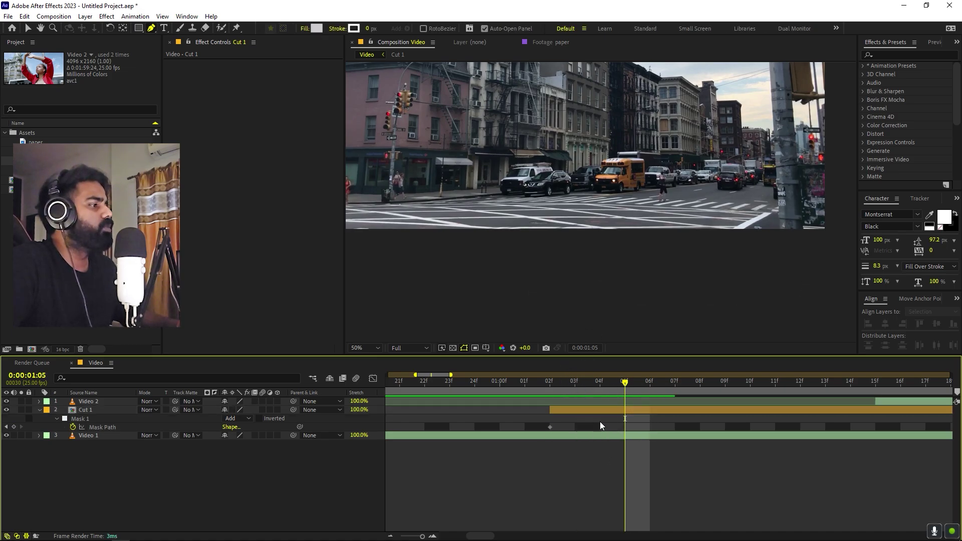
click(532, 286)
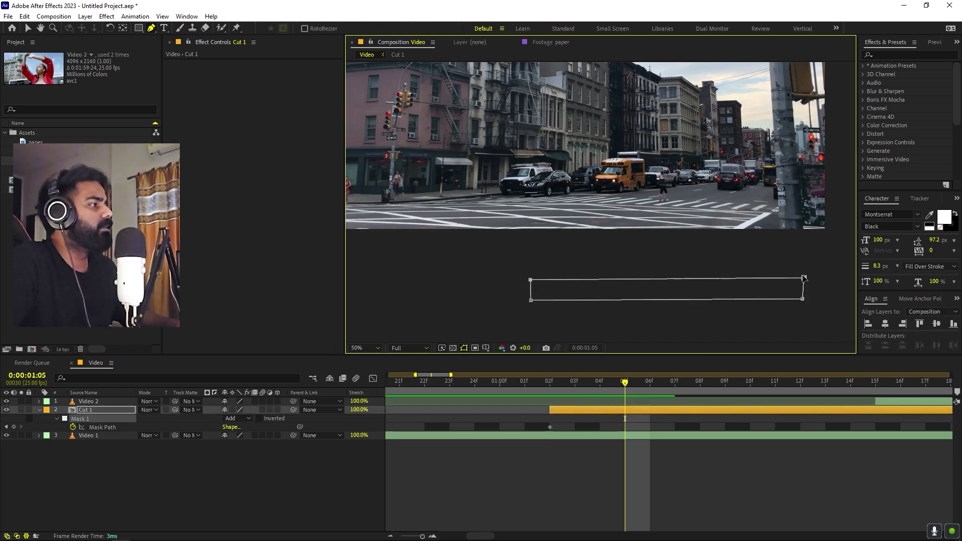
drag(805, 281, 800, 216)
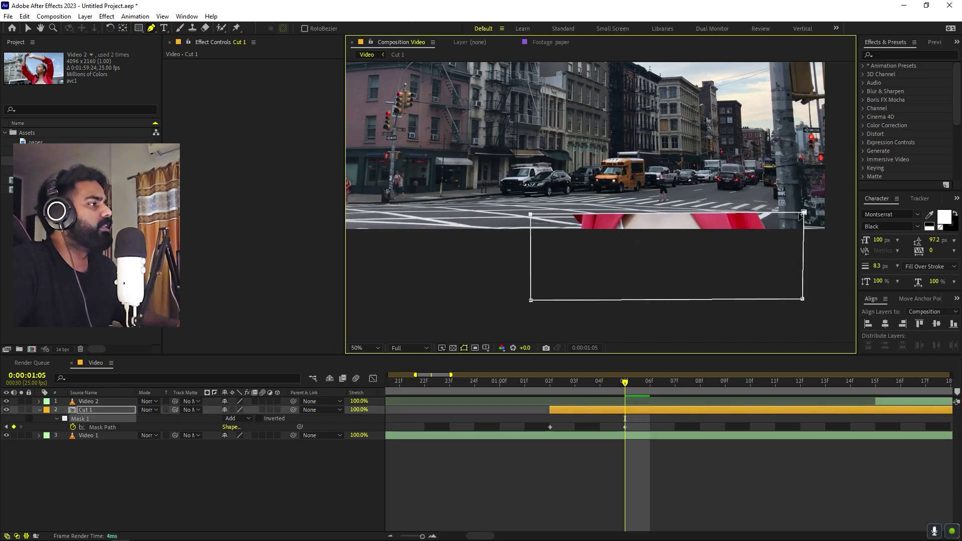
Step: Keep raising the mask's top edge every three frames from 0:00:01:08 to 0:00:01:23 until it uncovers the whole woman
drag(635, 383, 703, 389)
drag(803, 213, 804, 178)
drag(723, 386, 775, 385)
drag(531, 179, 520, 146)
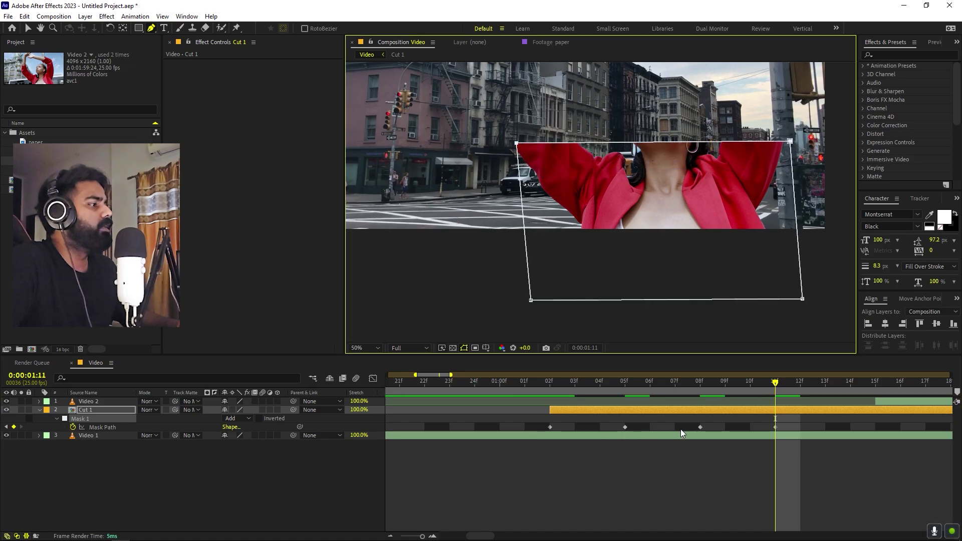
click(687, 435)
click(736, 411)
click(805, 435)
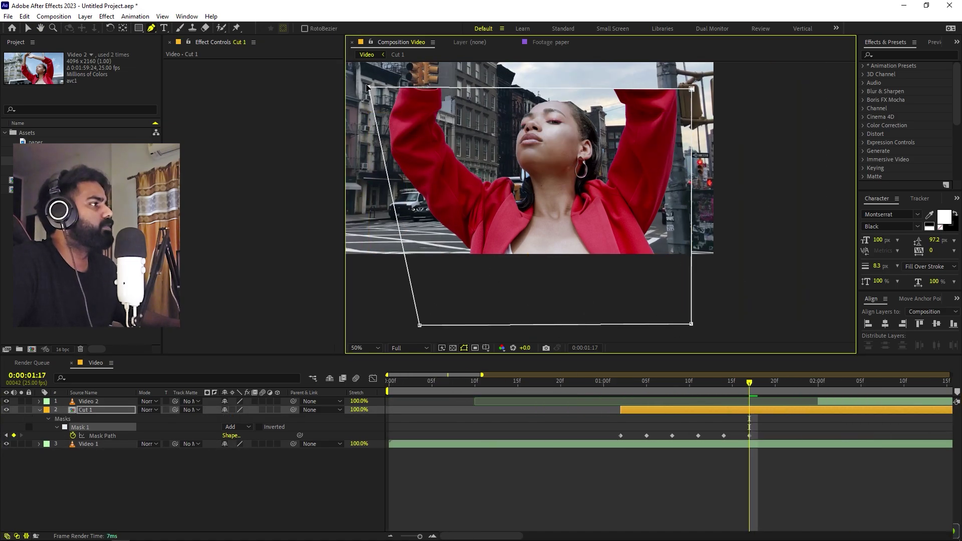
key(Page_Down)
key(Page_Down)
key(Page_Down)
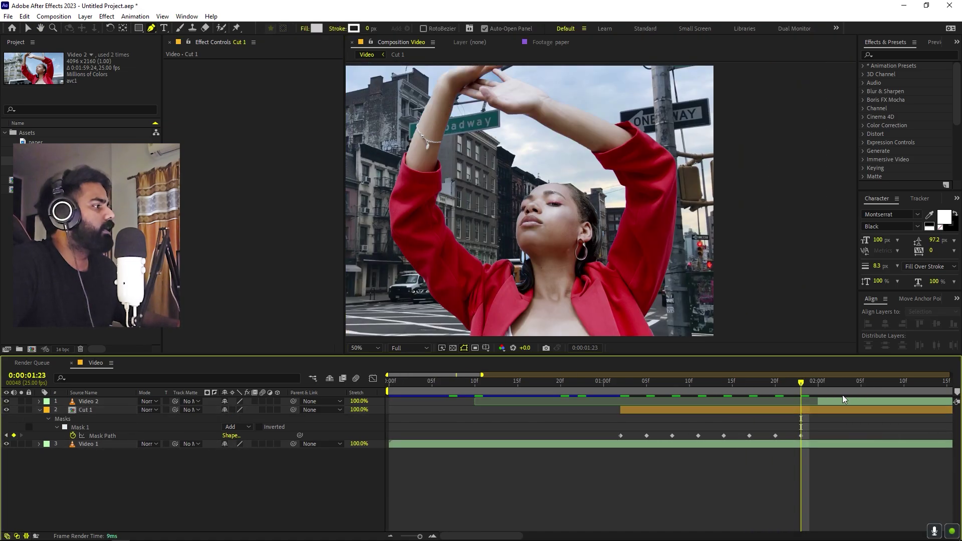
Step: Shift the upper Video 2 layer to start at 0:00:01:23 and return the playhead to 0:00:01:01
click(831, 401)
drag(820, 401, 610, 409)
Step: Convert all Mask Path keyframes on Cut 1 to hold keyframes and preview the stepped reveal
drag(823, 434, 614, 440)
right_click(622, 434)
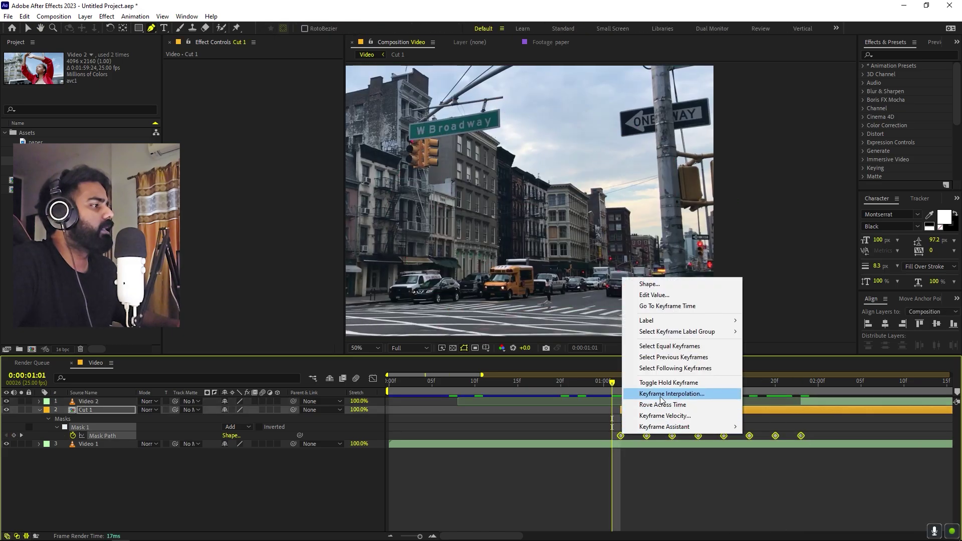
click(656, 380)
click(691, 474)
key(space)
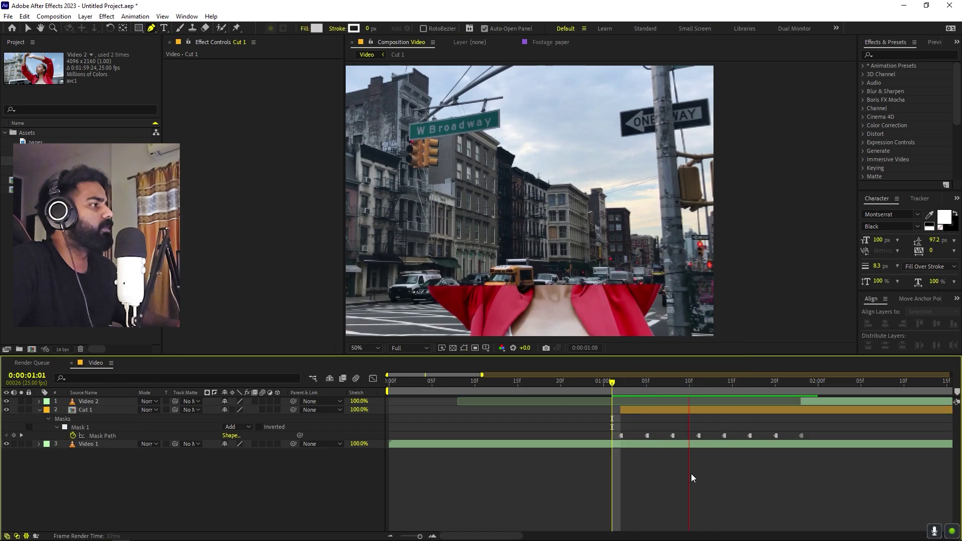
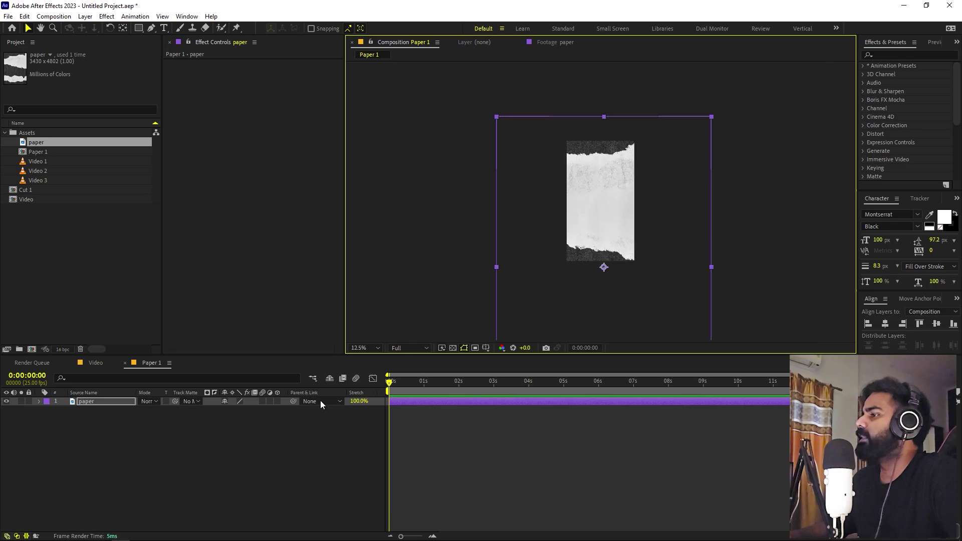
Step: Scale the paper layer in Paper 1 to 33.1% and position it so the upper torn sheet fills the frame width
drag(234, 410, 91, 416)
scroll(606, 260, up, 4)
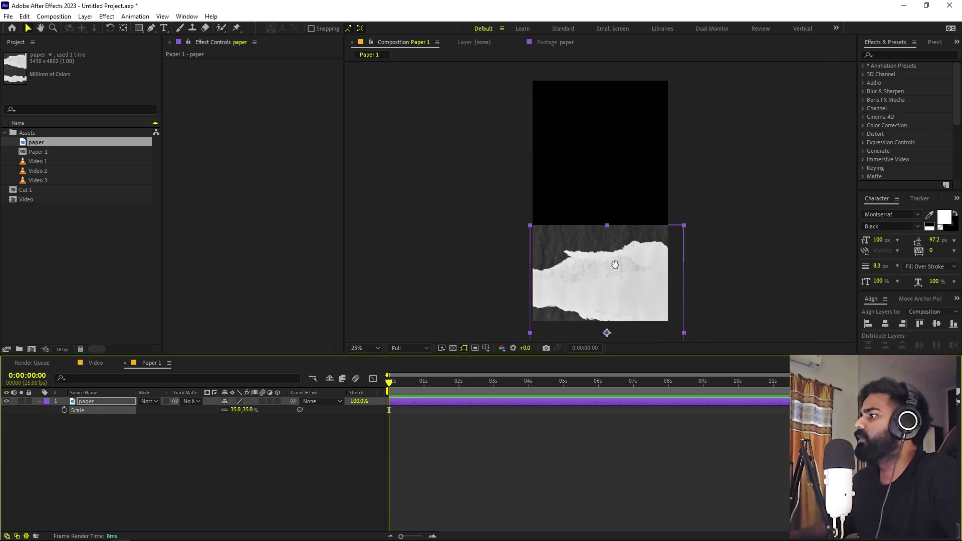
drag(600, 251, 601, 199)
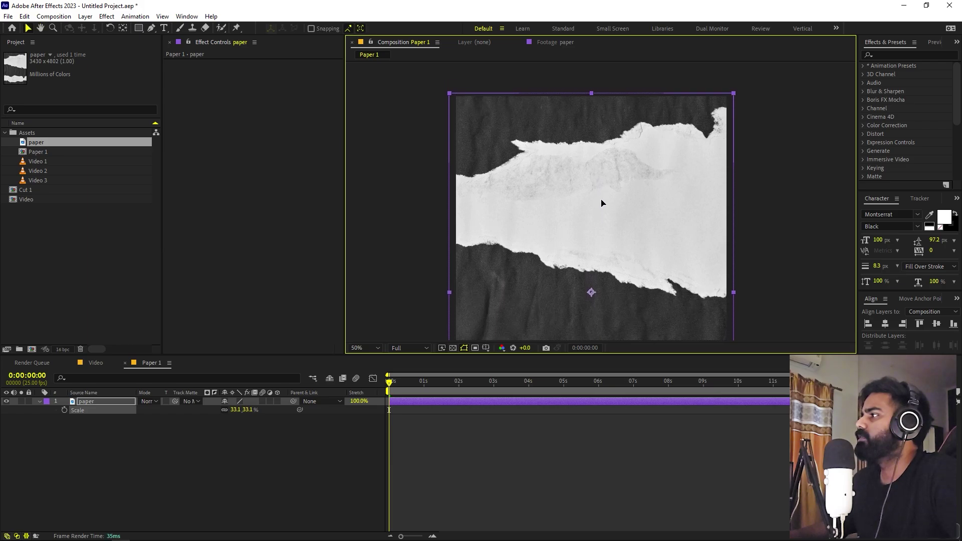
click(119, 252)
click(537, 429)
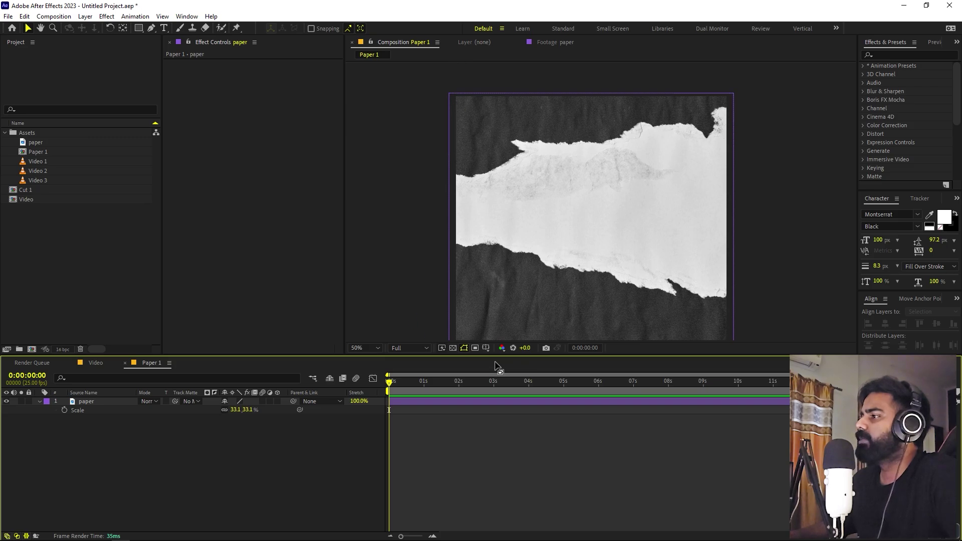
Step: Crop the Paper 1 composition to a region of interest around the upper torn edge of the top paper strip
click(474, 349)
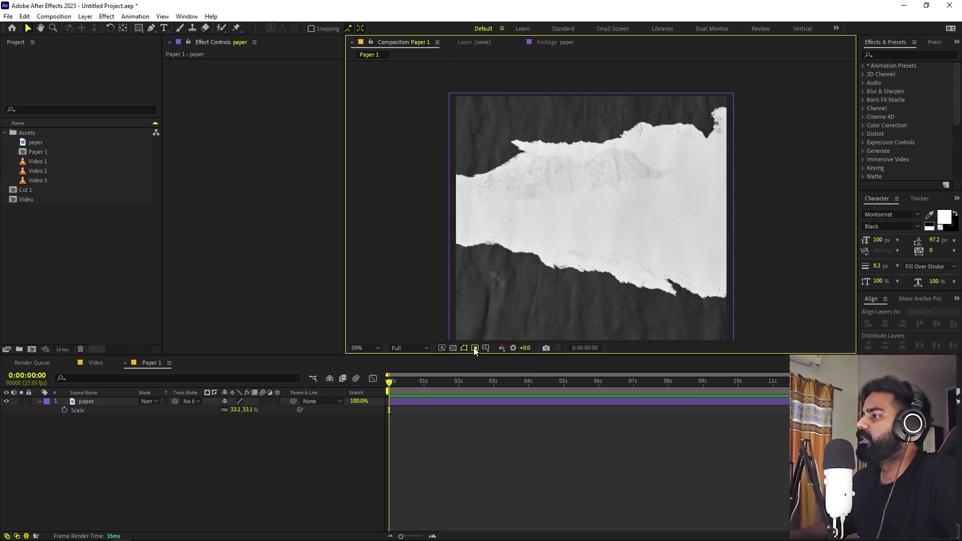
drag(455, 94, 746, 213)
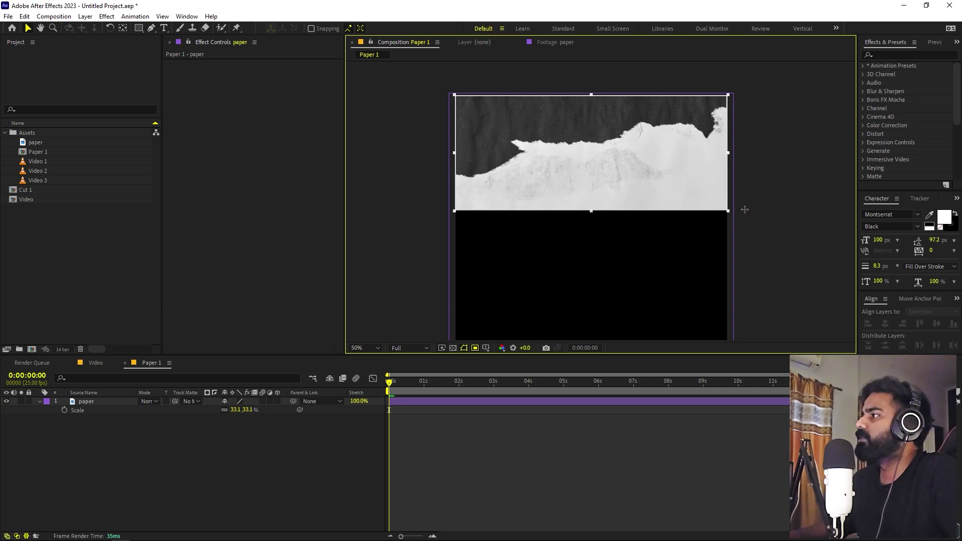
click(55, 16)
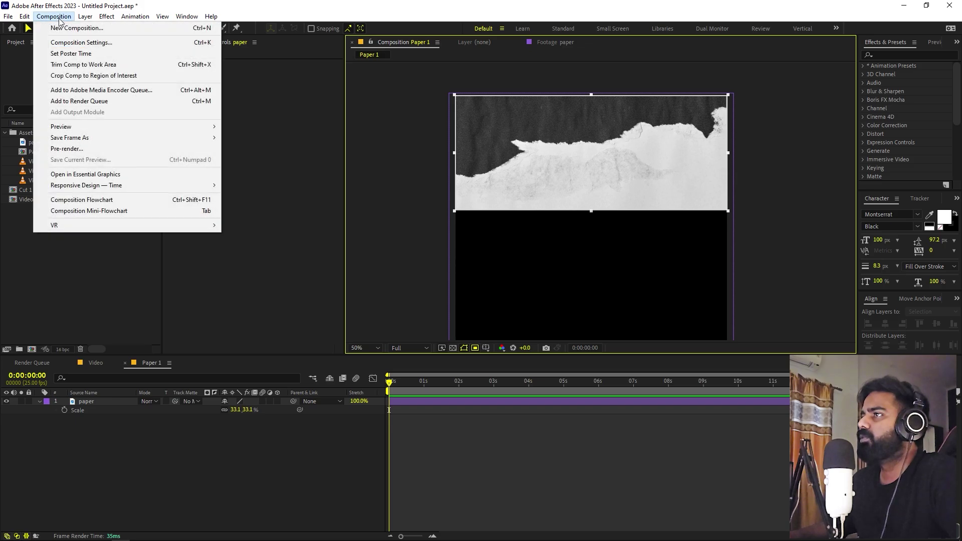
click(74, 76)
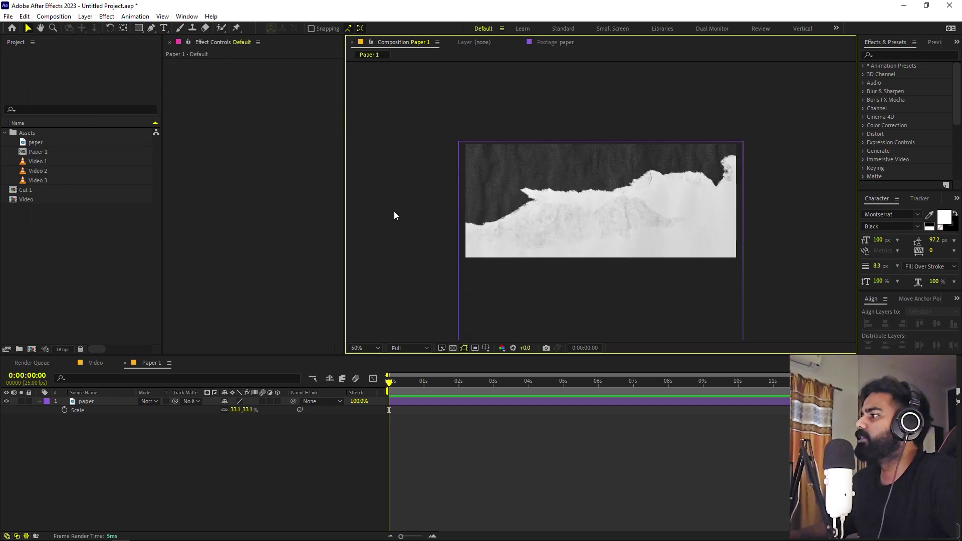
click(562, 435)
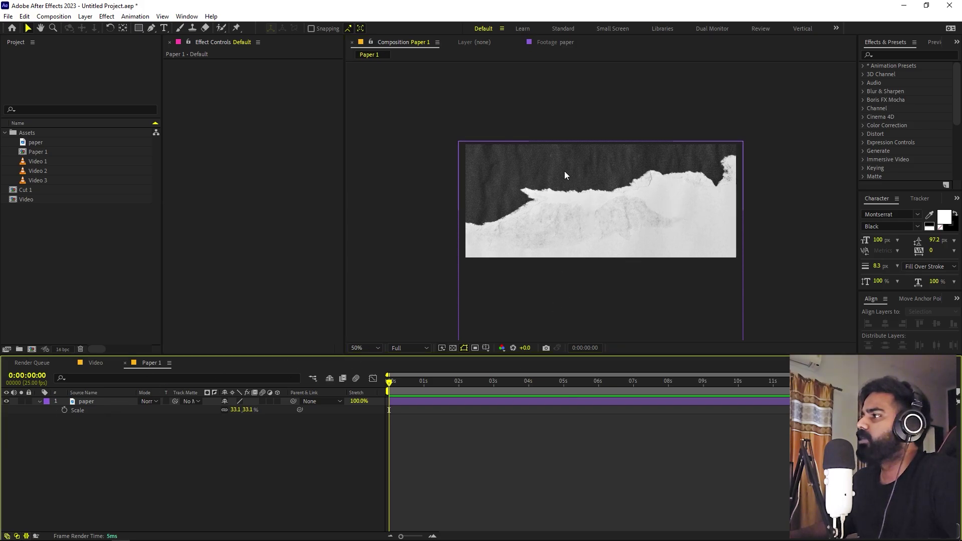
Step: Apply the Extract keying effect to the paper layer and turn on the transparency grid
click(94, 401)
click(904, 54)
text(ex)
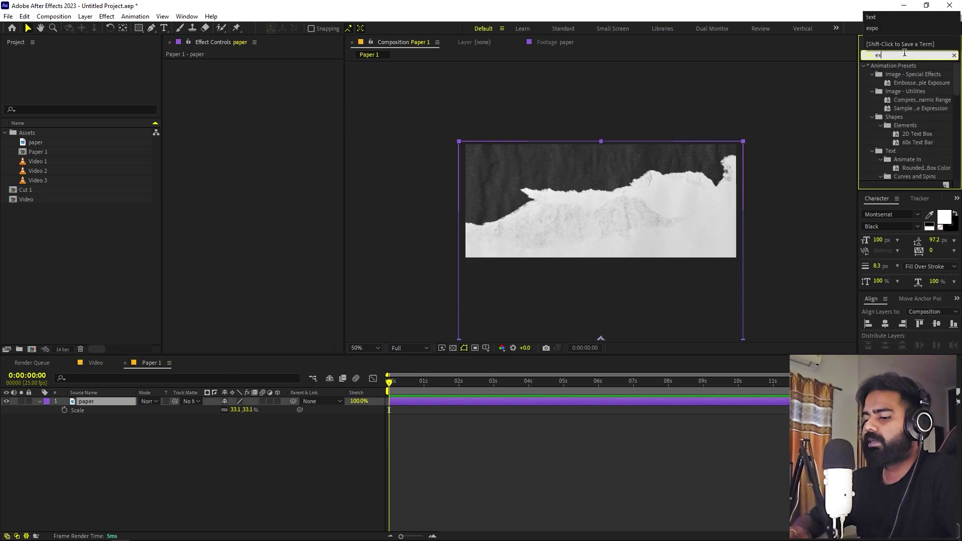
text(tra)
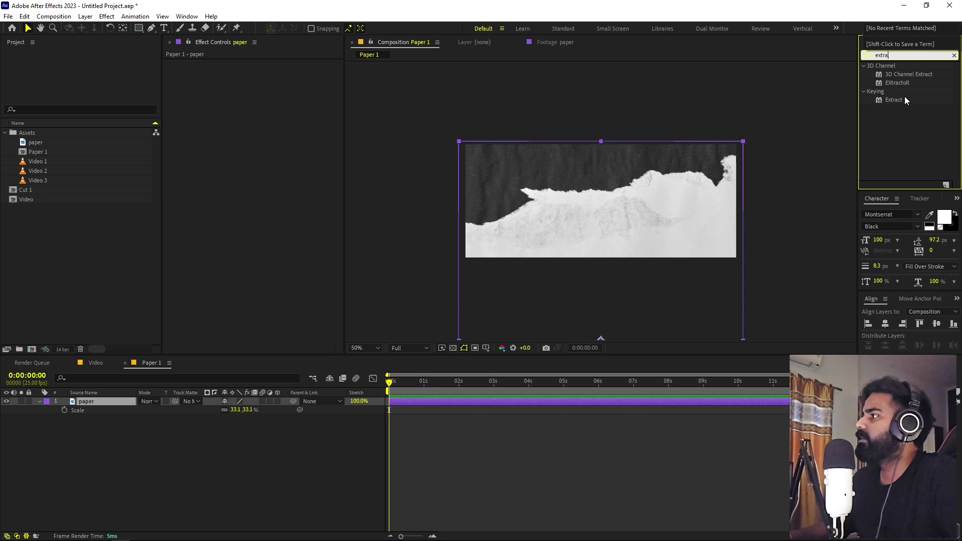
click(900, 101)
drag(896, 100, 525, 229)
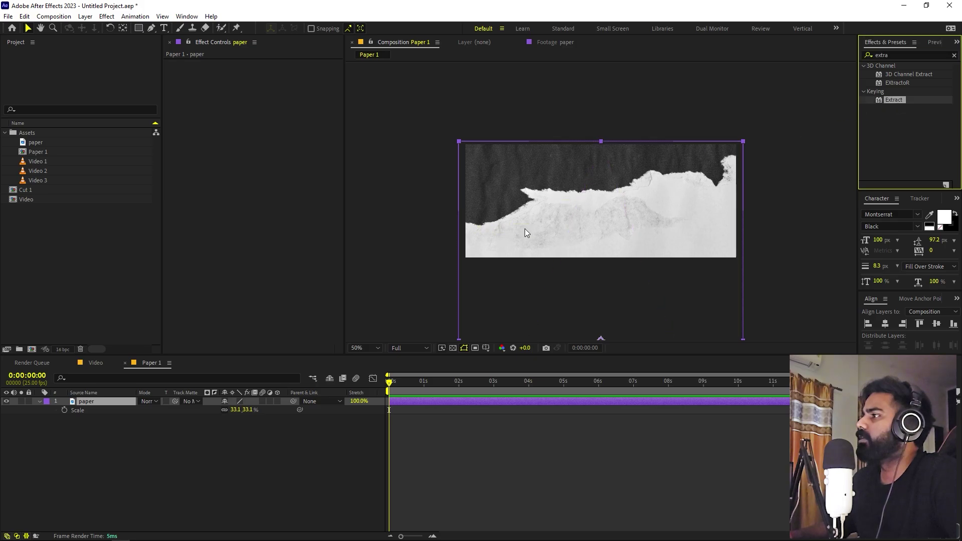
click(453, 346)
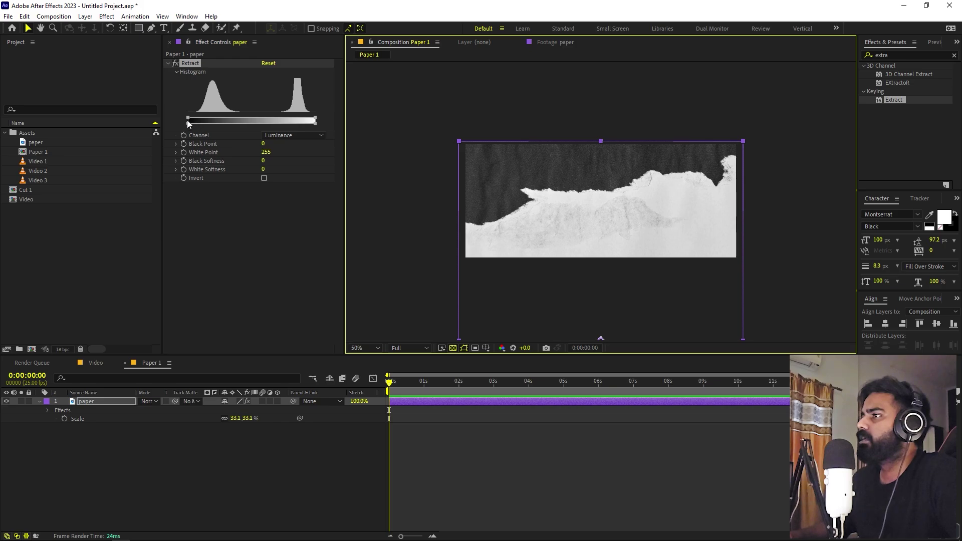
Step: Raise Extract's Black Point to 116 to key out the dark background around the paper
drag(188, 120, 234, 124)
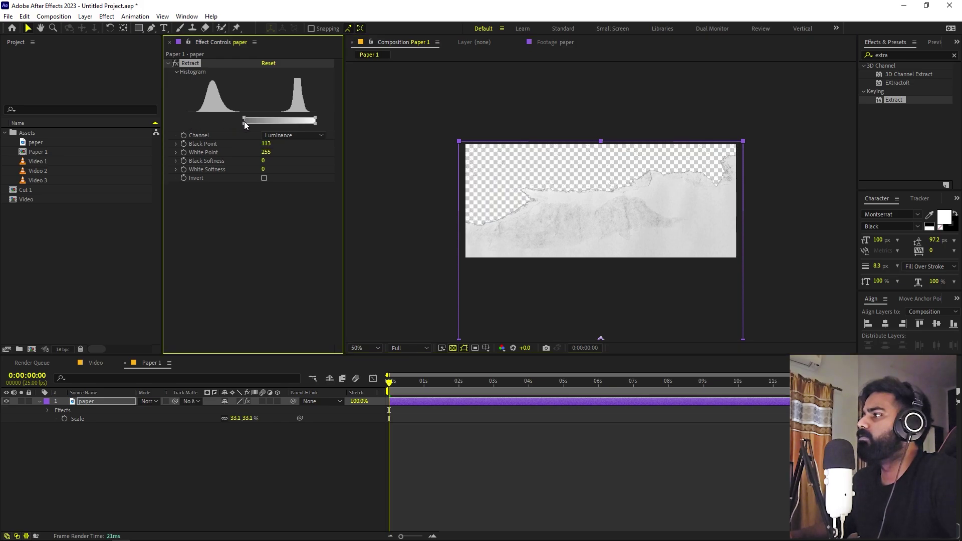
click(200, 279)
click(553, 471)
Step: Duplicate the Paper 1 composition and raise the paper image in the copy to frame the strip's lower torn edge
click(95, 364)
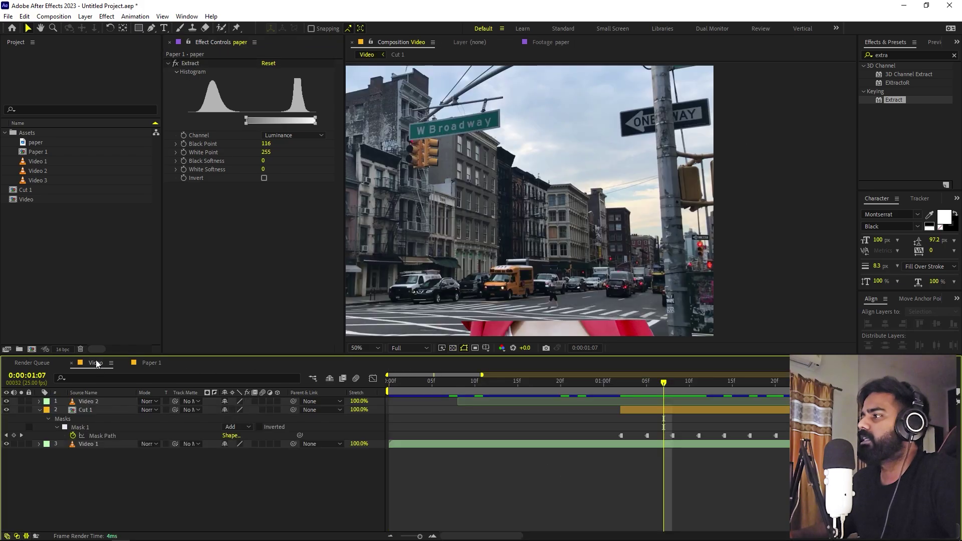
click(39, 151)
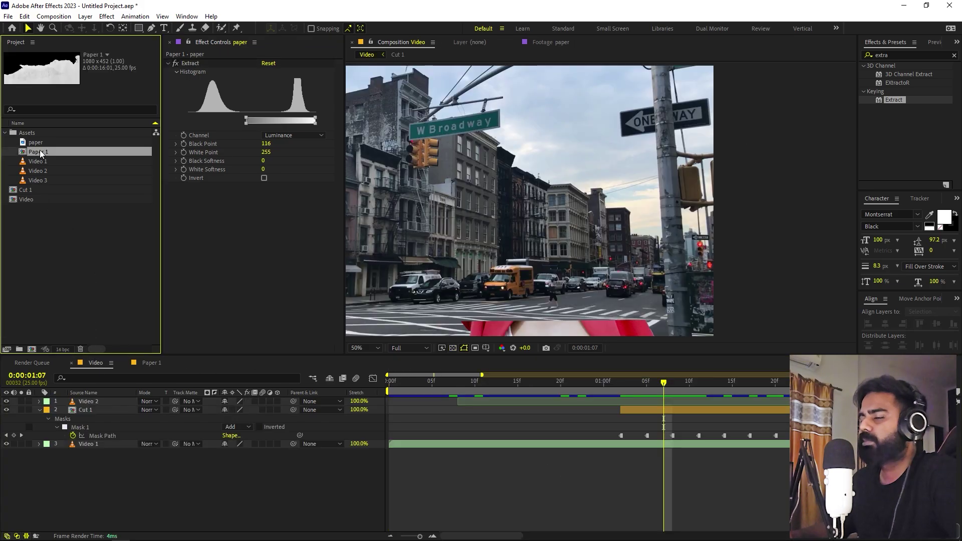
key(ctrl+d)
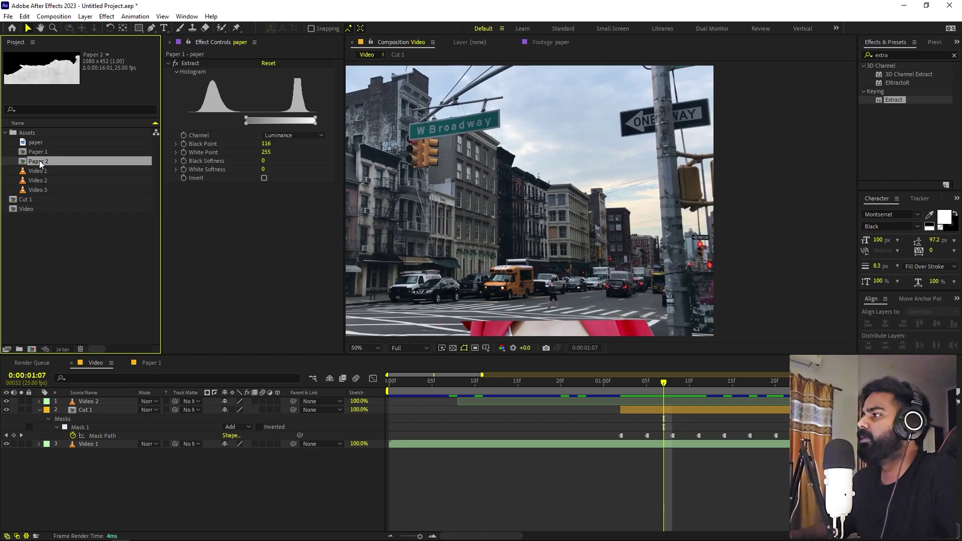
double_click(40, 162)
drag(607, 214, 624, 109)
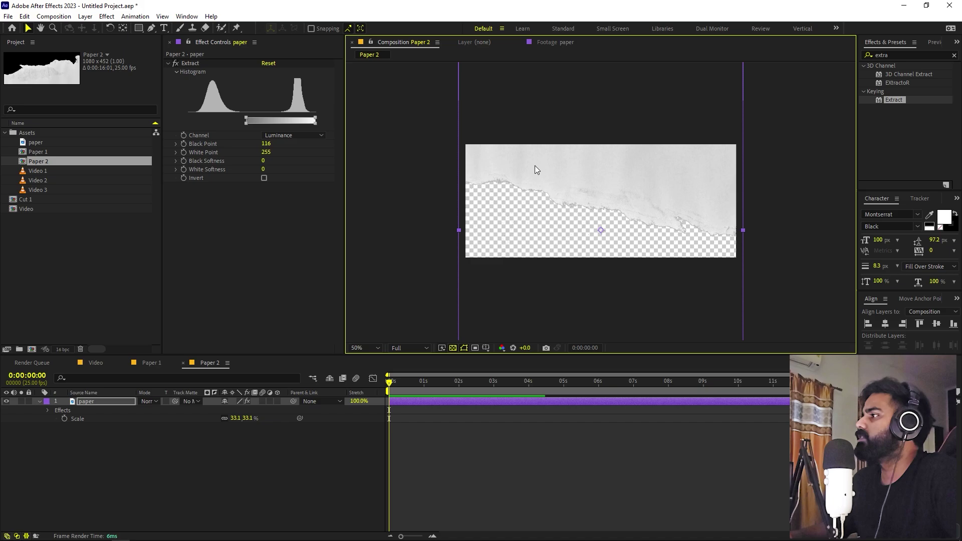
Step: Duplicate the Paper 2 composition and raise the paper image in the copy to frame the next strip's upper torn edge
click(44, 161)
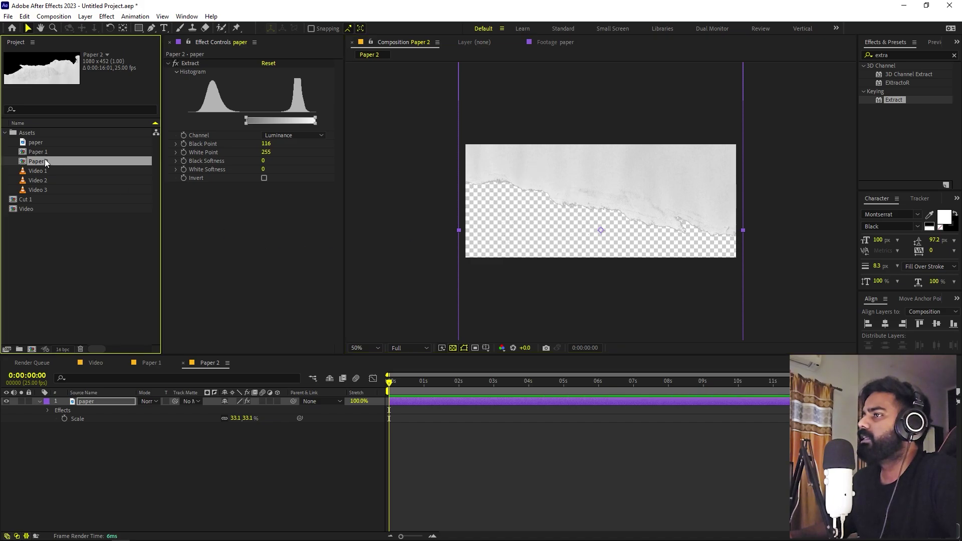
key(ctrl+d)
double_click(45, 170)
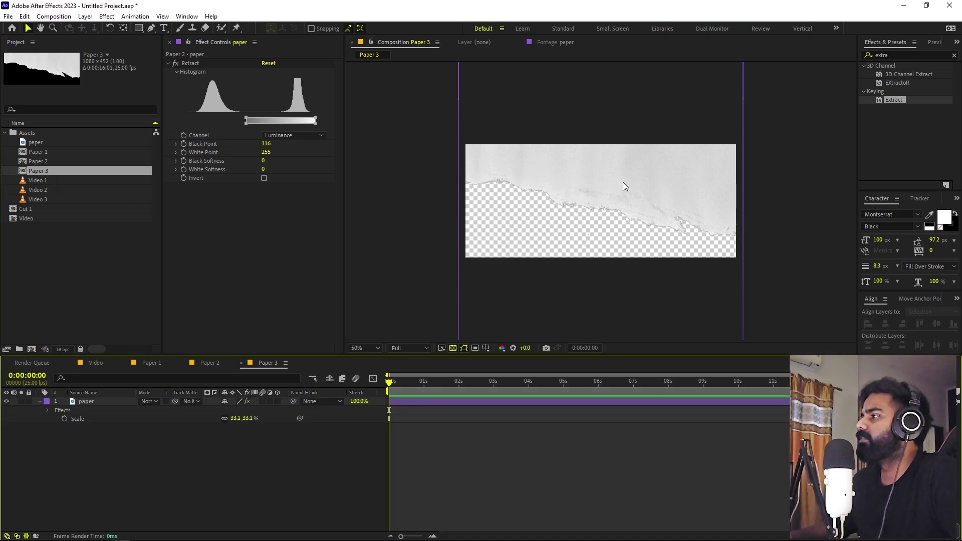
drag(625, 185, 636, 64)
Step: Duplicate the Paper 3 composition and raise the paper image in the copy to frame that strip's lower torn edge
click(52, 172)
key(ctrl+d)
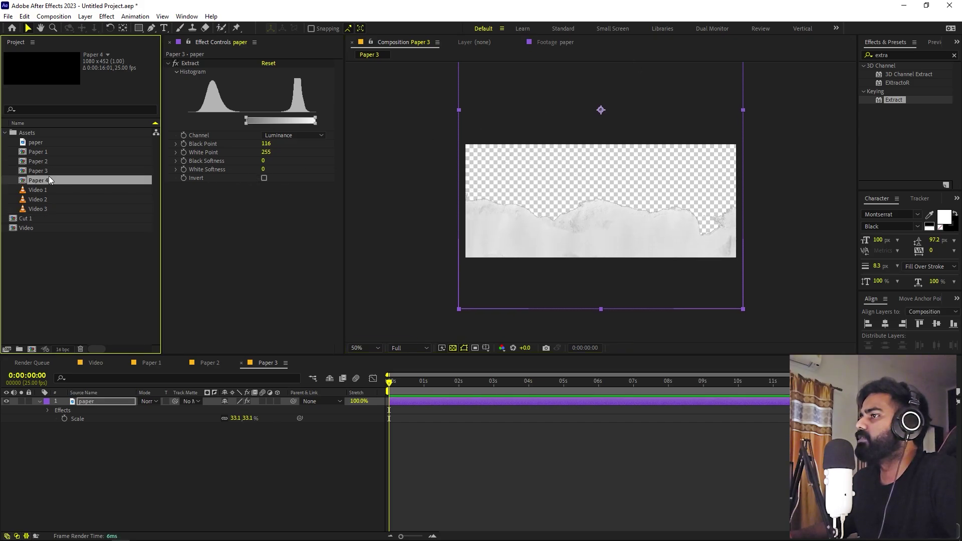
double_click(45, 180)
drag(680, 214, 680, 112)
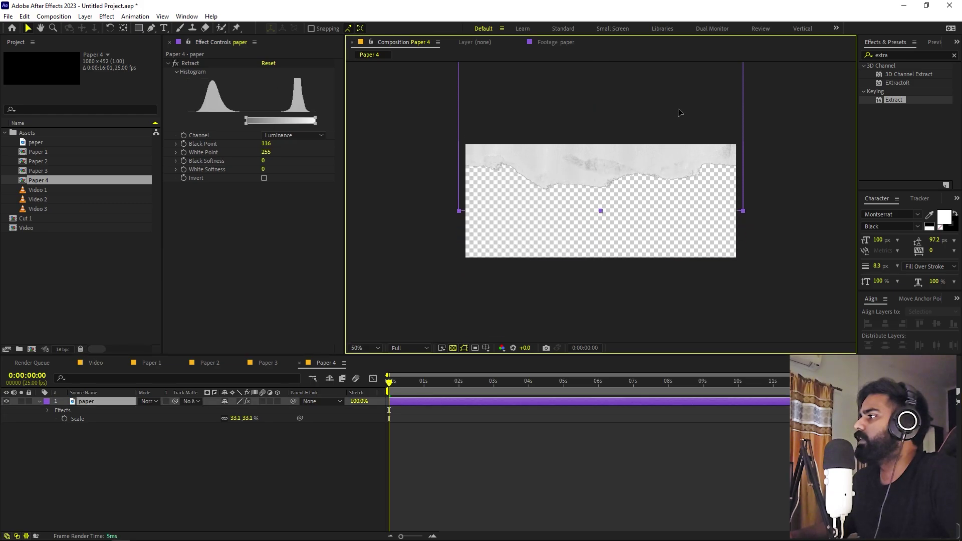
click(250, 447)
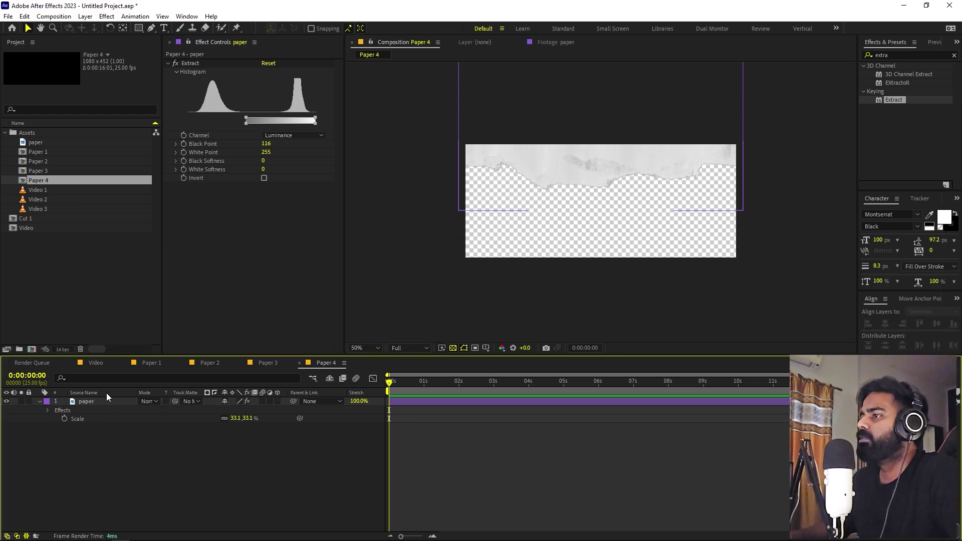
Step: Add Paper 1 to the Video composition between Video 2 and Cut 1, starting at 0:00:01:05
click(96, 363)
drag(38, 151, 699, 413)
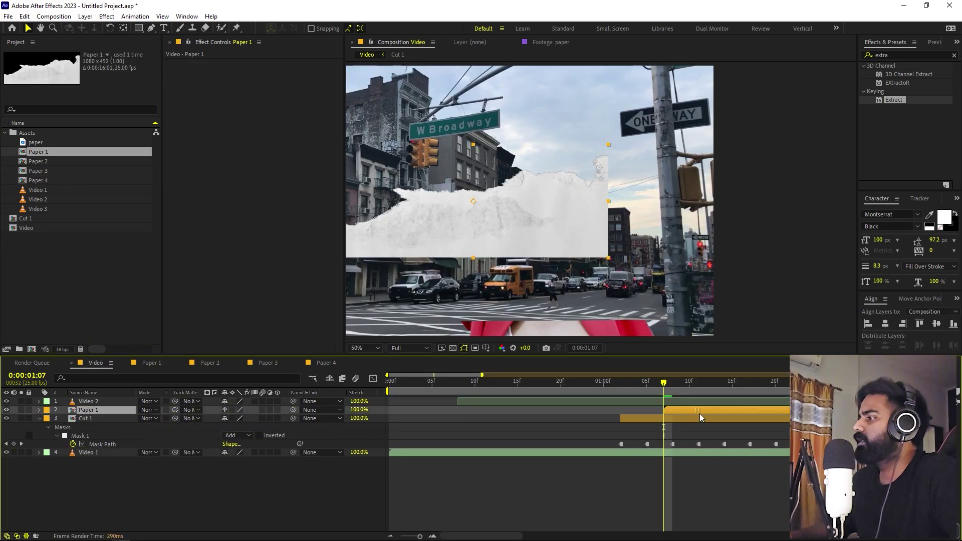
drag(629, 385, 662, 411)
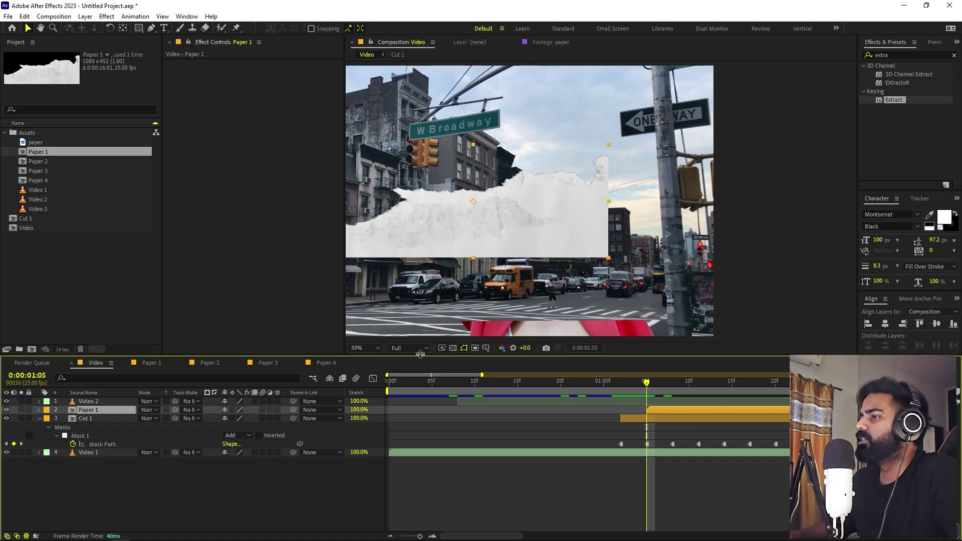
Step: Position the Paper 1 layer with its straight bottom edge along the top cut of the woman's visible strip
drag(420, 225, 652, 280)
scroll(652, 280, up, 1)
drag(628, 331, 621, 234)
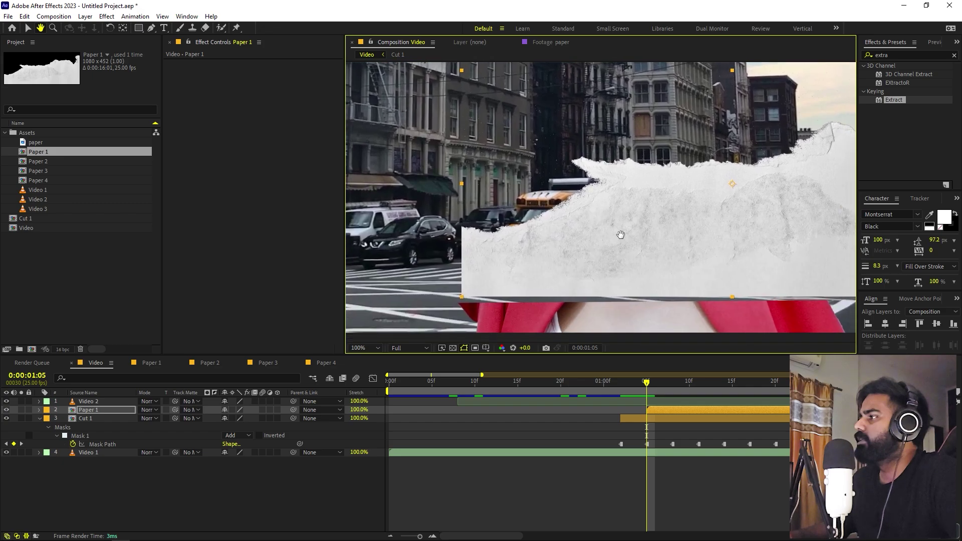
scroll(621, 234, up, 1)
drag(589, 320, 586, 208)
drag(430, 214, 485, 212)
scroll(486, 214, down, 4)
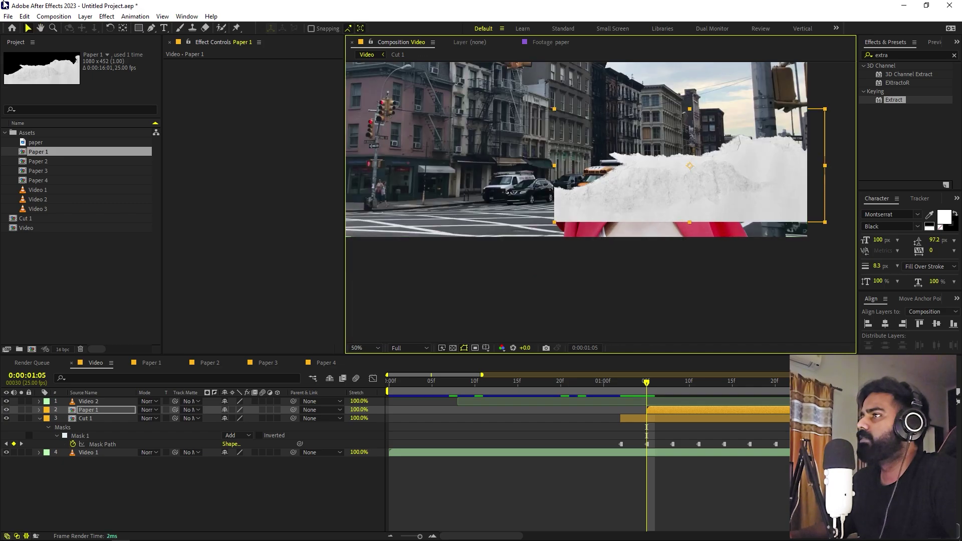
Step: Move Paper 1's anchor point to its bottom-left corner with the Pan Behind tool
click(124, 29)
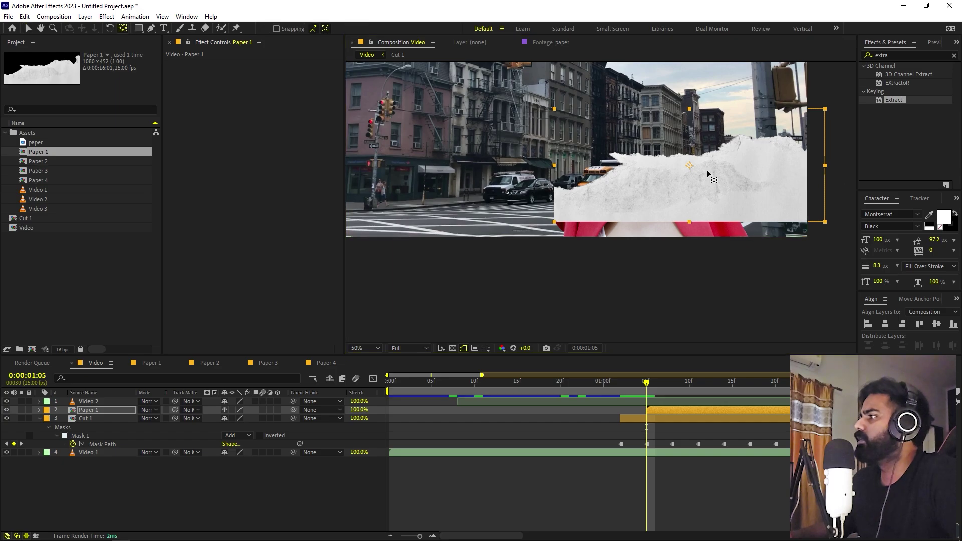
drag(690, 167, 570, 200)
scroll(558, 208, up, 4)
Step: Scale Paper 1 to 68.5% width and 26.3% height to form a thin torn strip matching the woman's cut edge
key(s)
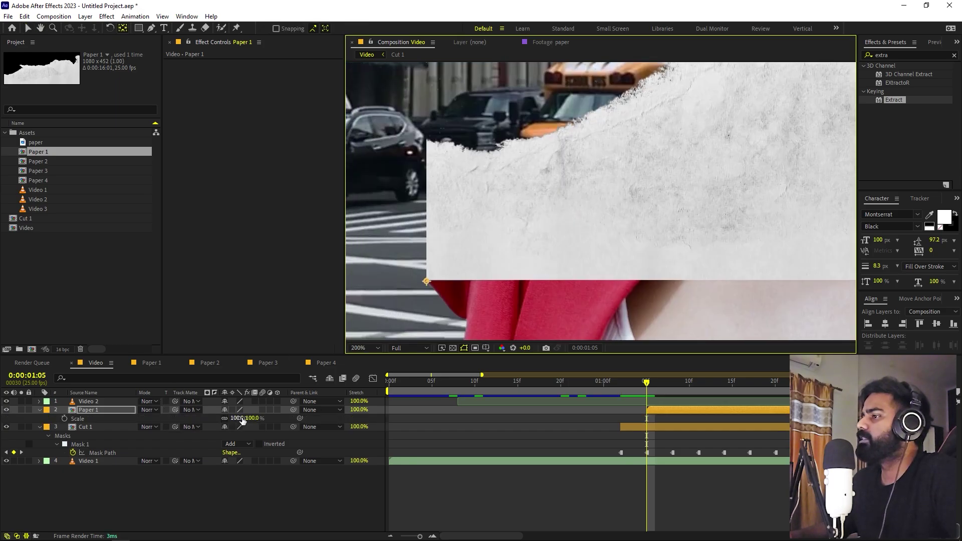
drag(243, 419, 216, 420)
key(h)
drag(639, 197, 545, 208)
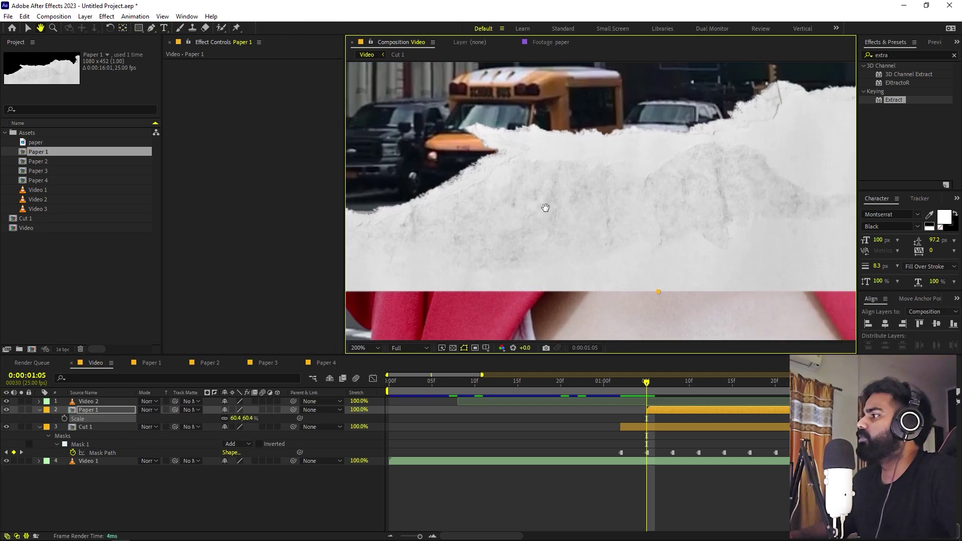
scroll(546, 208, down, 2)
key(v)
drag(235, 417, 276, 418)
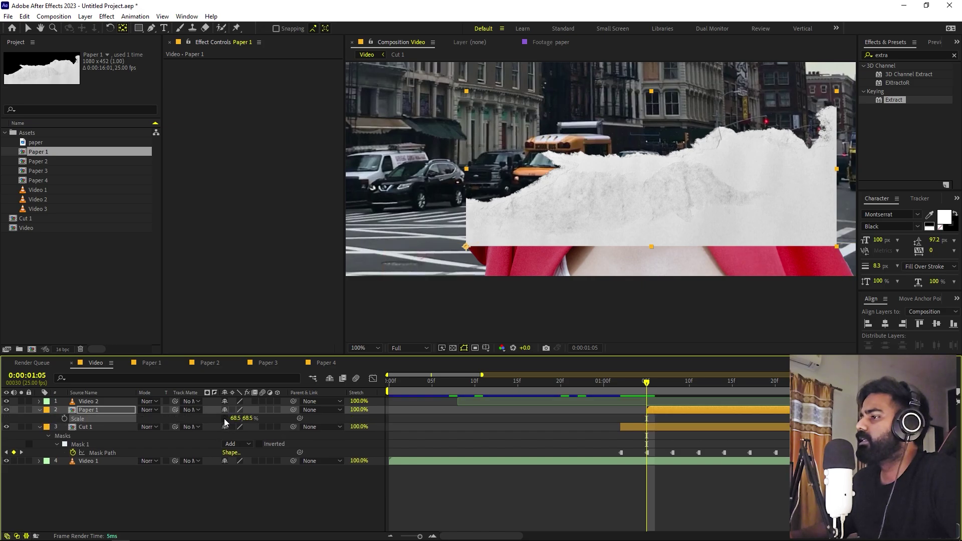
drag(254, 421, 90, 469)
click(644, 495)
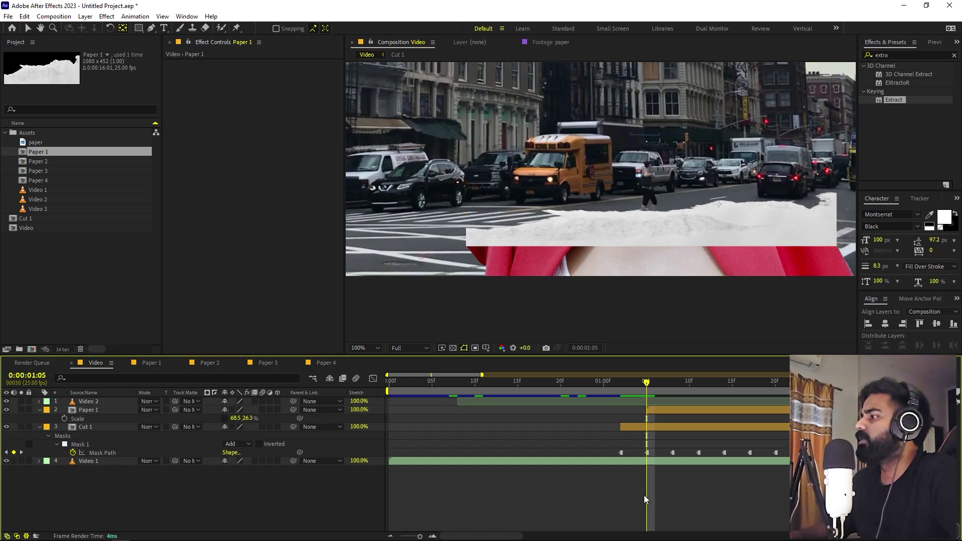
Step: Split the Paper 1 layer at 0:00:01:08 and delete the part after it
key(v)
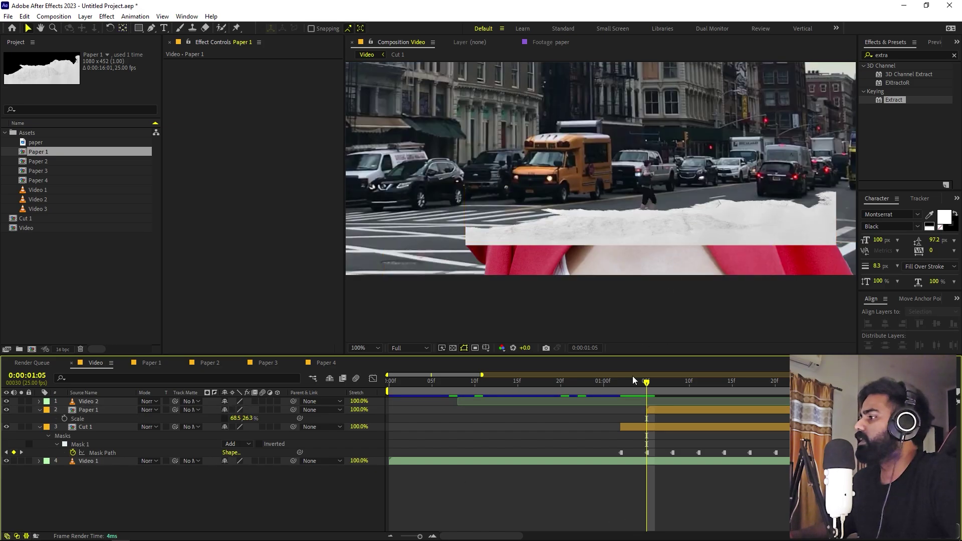
drag(654, 383, 674, 387)
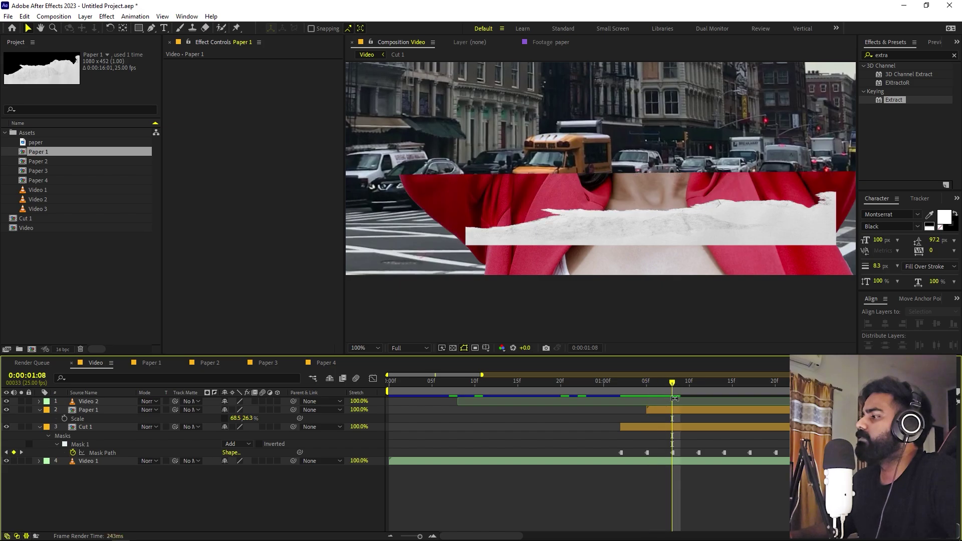
click(685, 410)
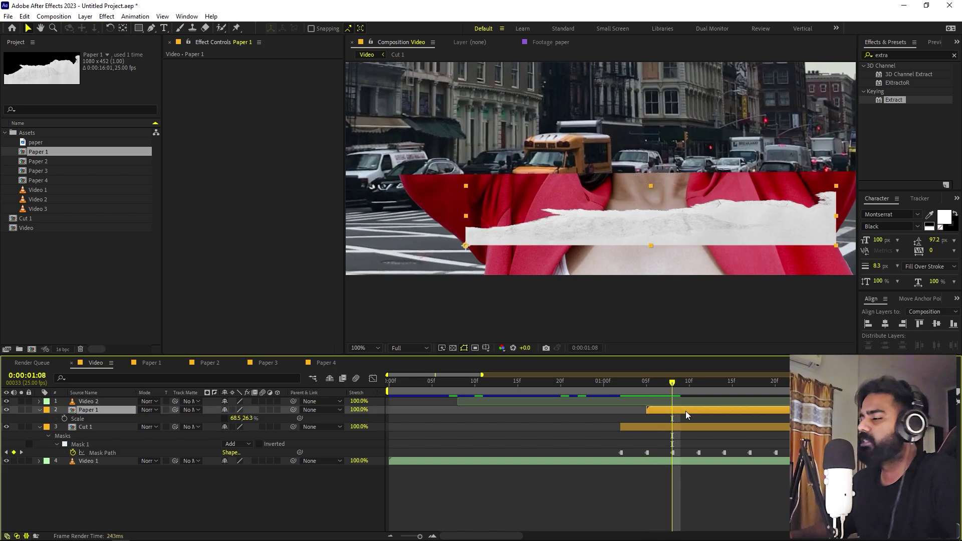
key(ctrl+d)
key(Delete)
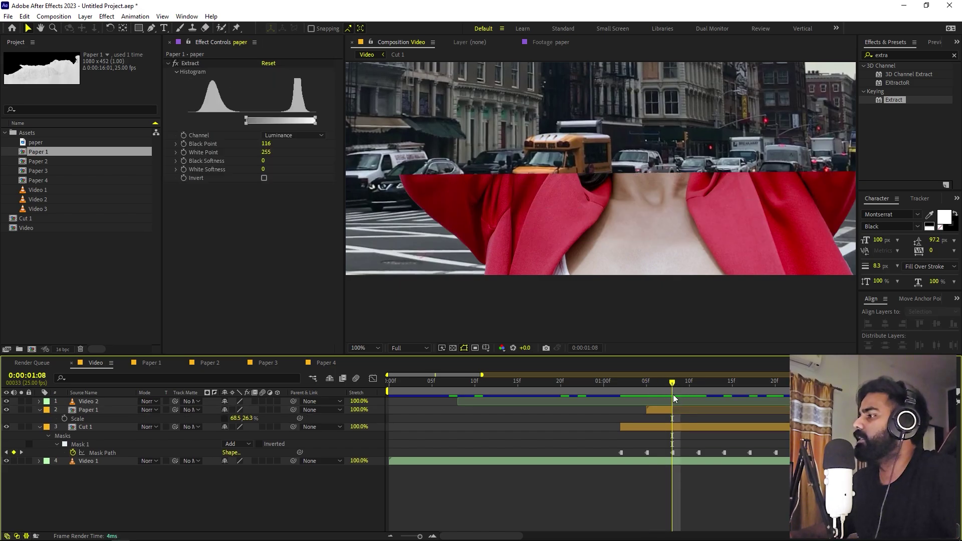
Step: Add Paper 2 above Paper 1 in the Video composition, starting at 0:00:01:08 where Paper 1 ends
drag(50, 162, 102, 407)
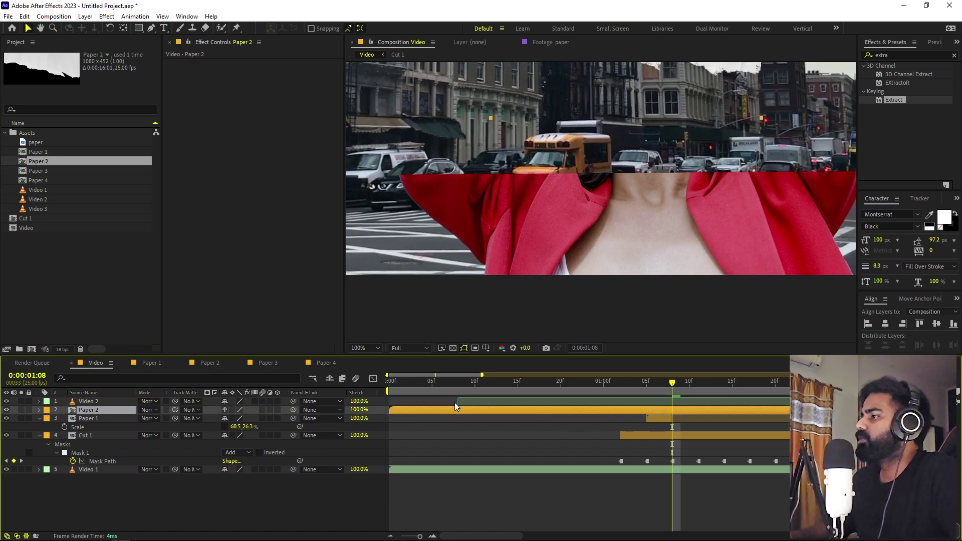
drag(480, 416, 764, 416)
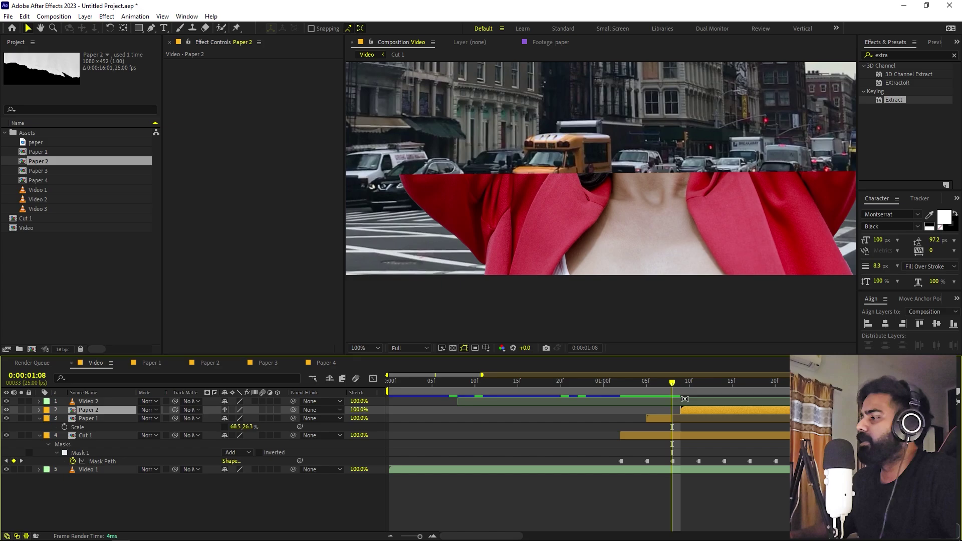
drag(648, 385, 684, 408)
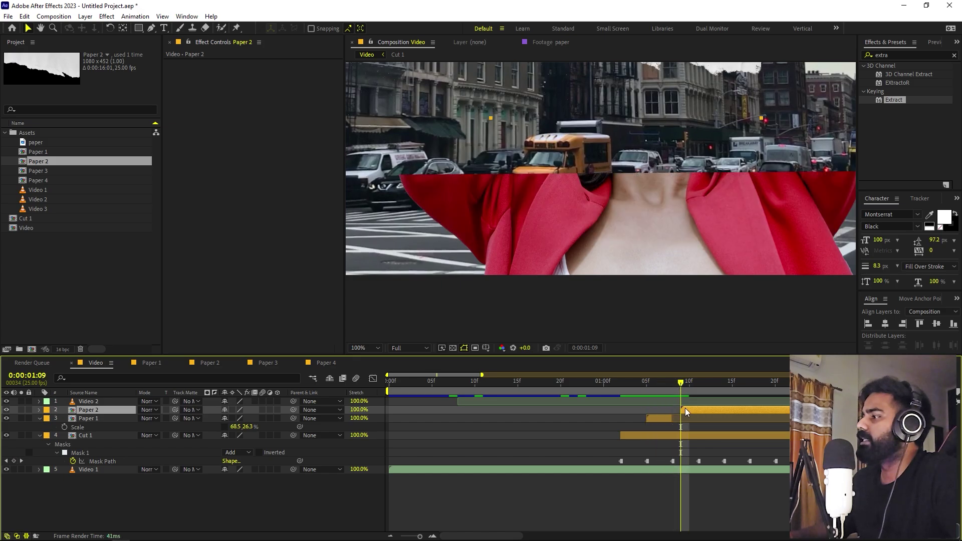
scroll(651, 186, down, 2)
key(h)
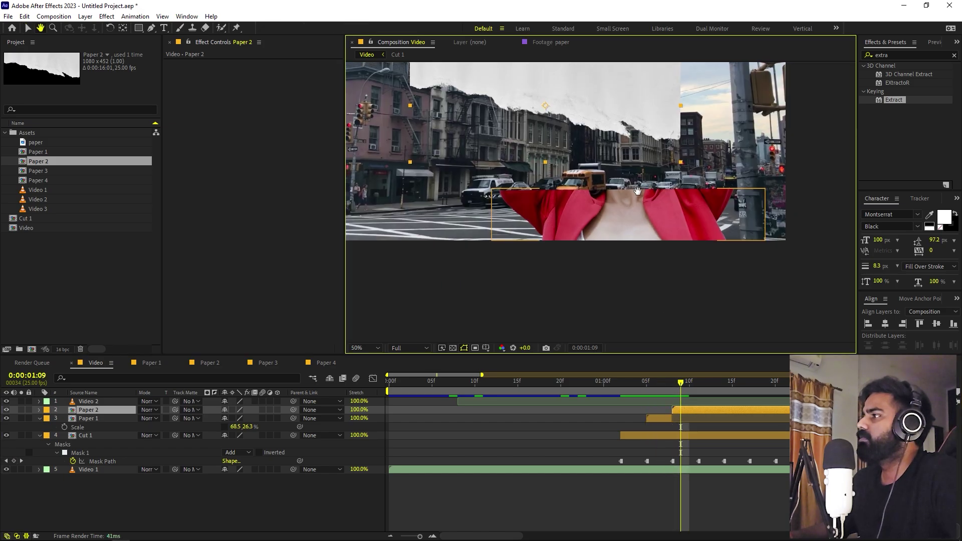
drag(583, 206, 578, 232)
key(v)
Step: Set Cut 1 as the track matte for Paper 2 and turn Cut 1's visibility back on
click(40, 419)
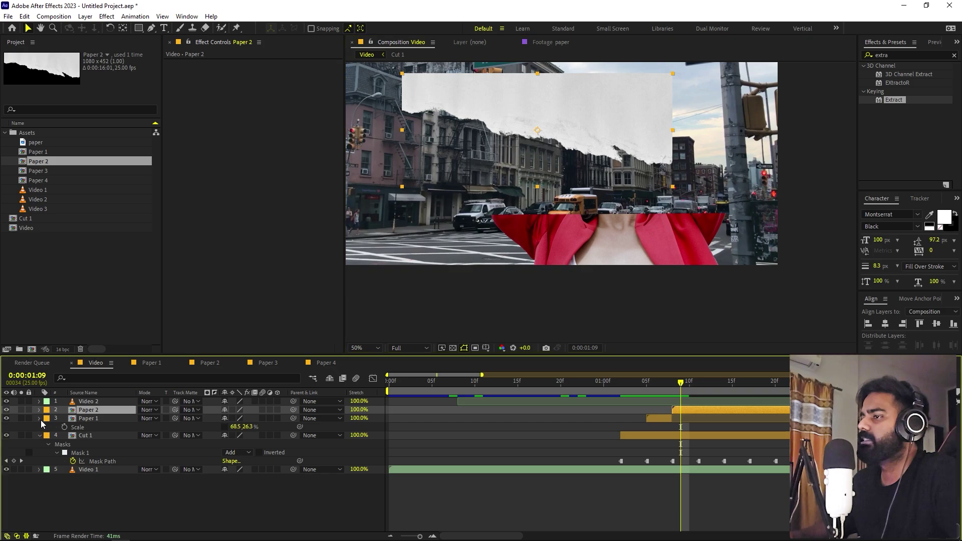
click(39, 427)
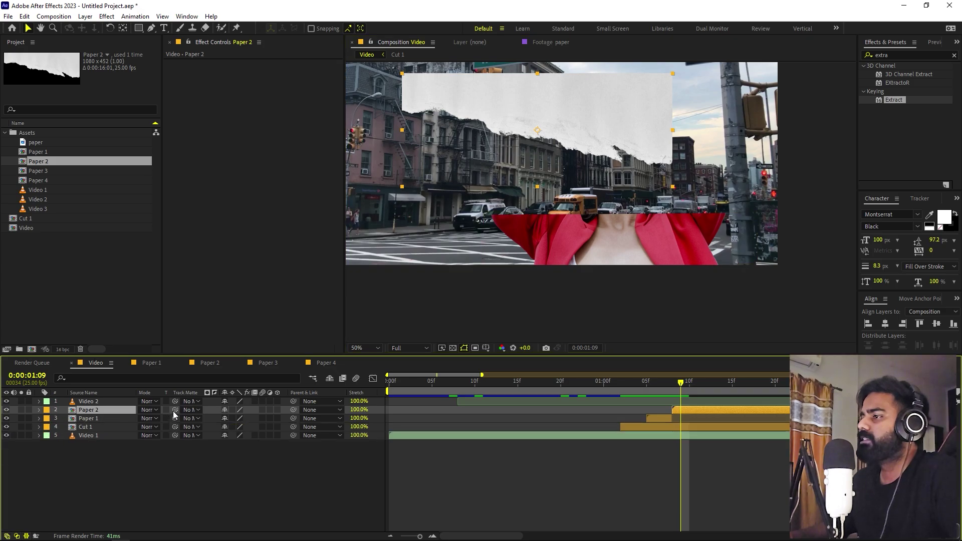
drag(174, 410, 78, 431)
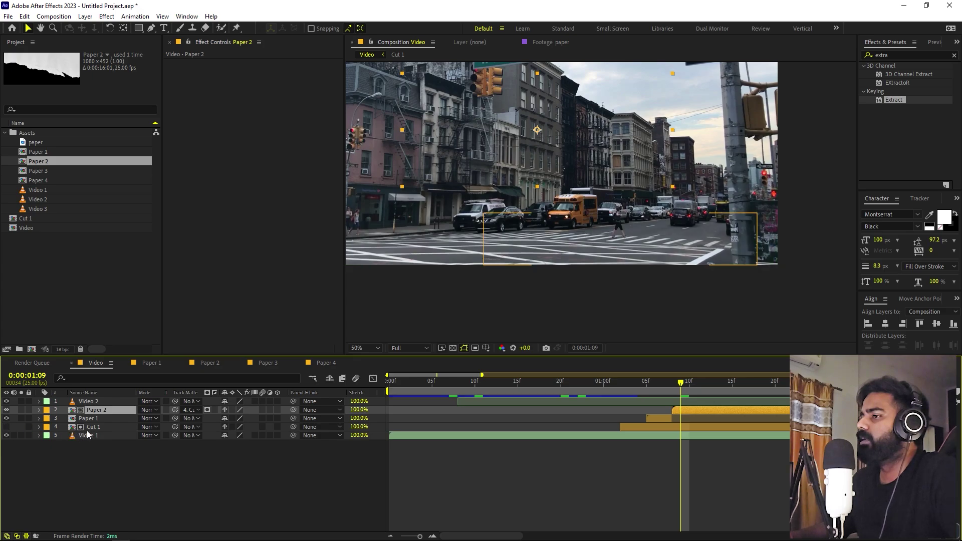
click(103, 429)
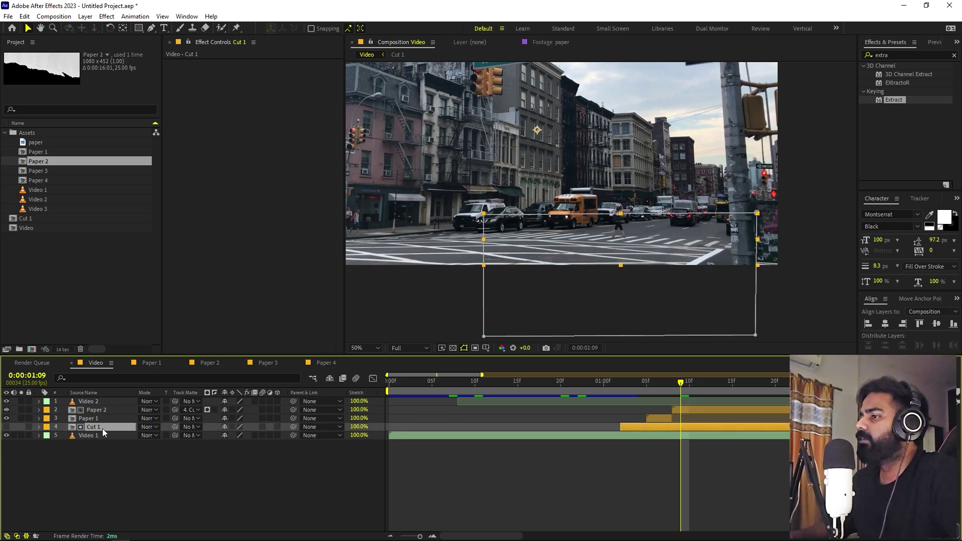
click(7, 431)
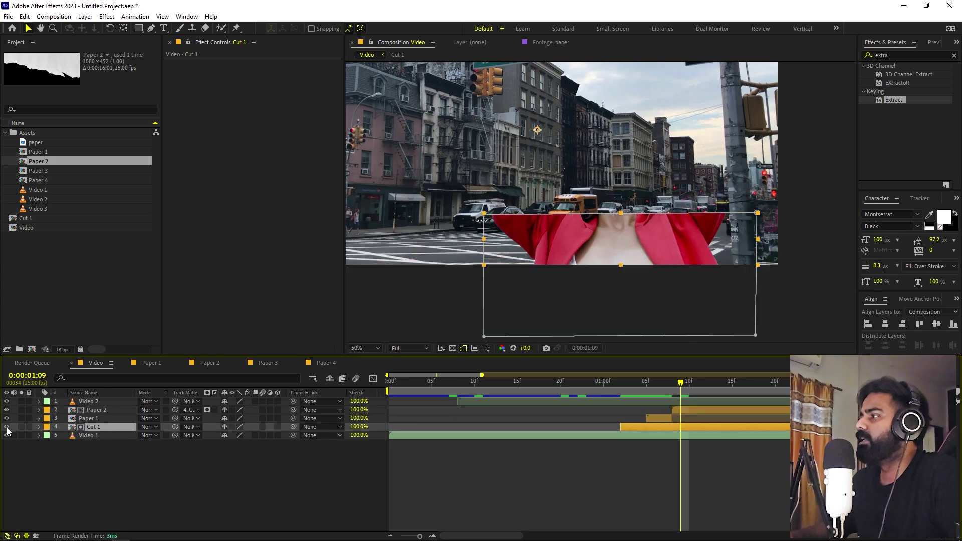
Step: Position Paper 2 over the top of the woman's visible strip and rotate it to -14.4° so its torn edge spans the cut
click(96, 411)
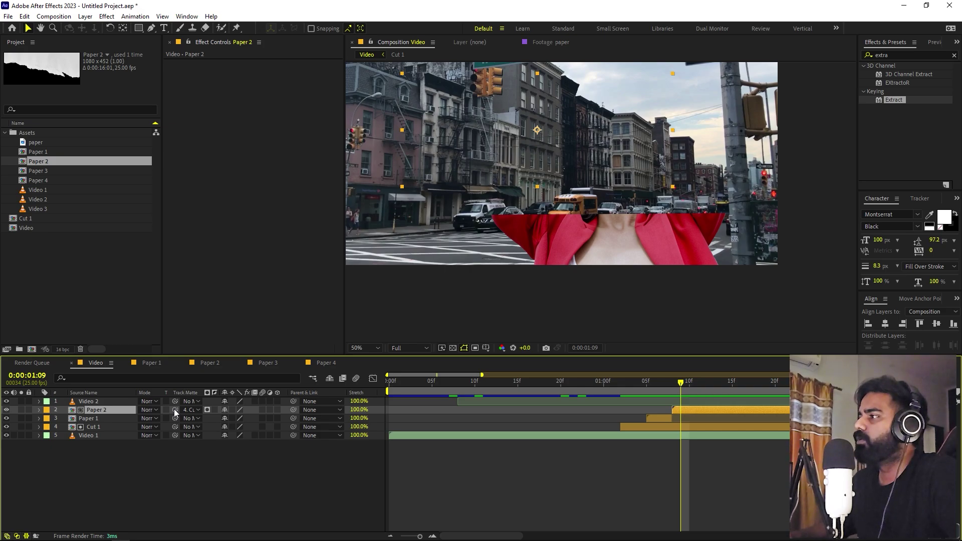
drag(460, 188, 508, 254)
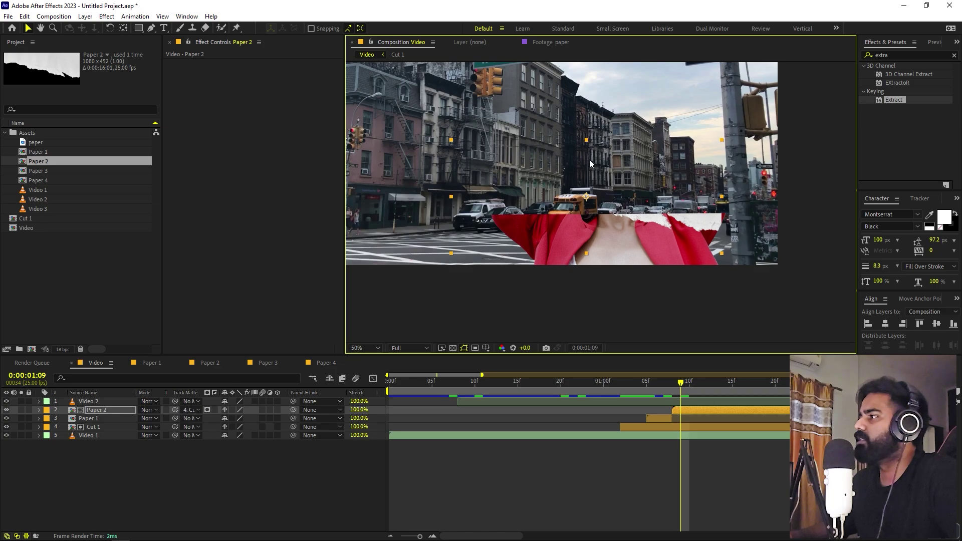
drag(590, 160, 601, 181)
key(ctrl+z)
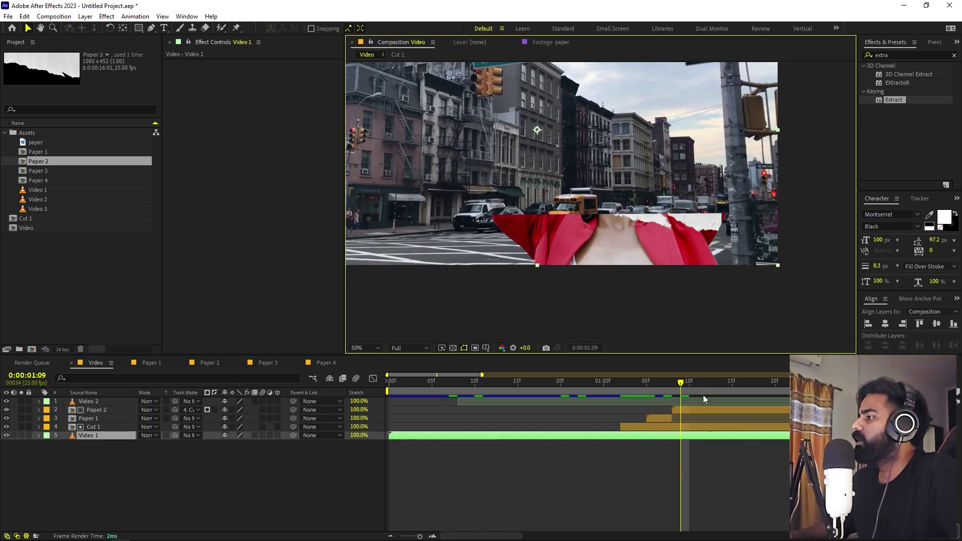
click(727, 410)
drag(655, 167, 670, 189)
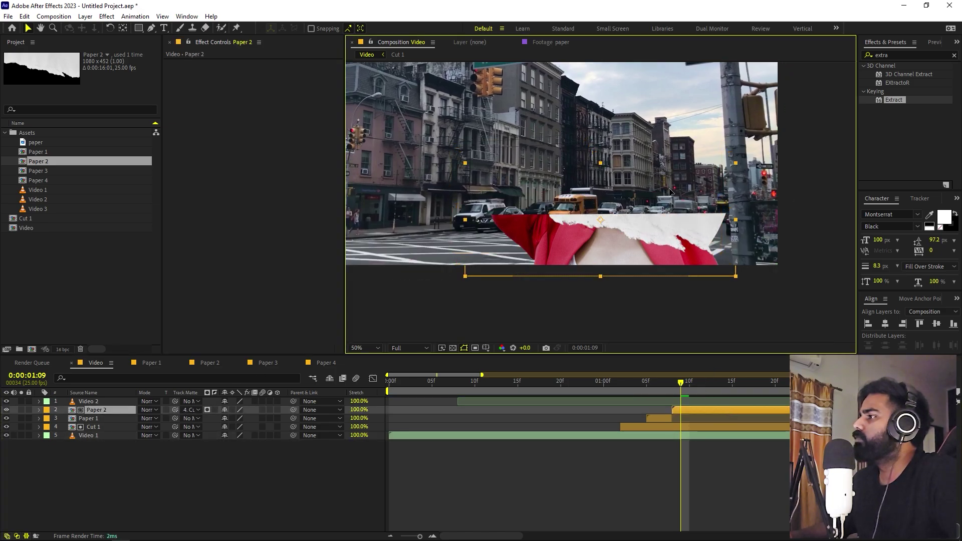
key(r)
drag(234, 420, 162, 420)
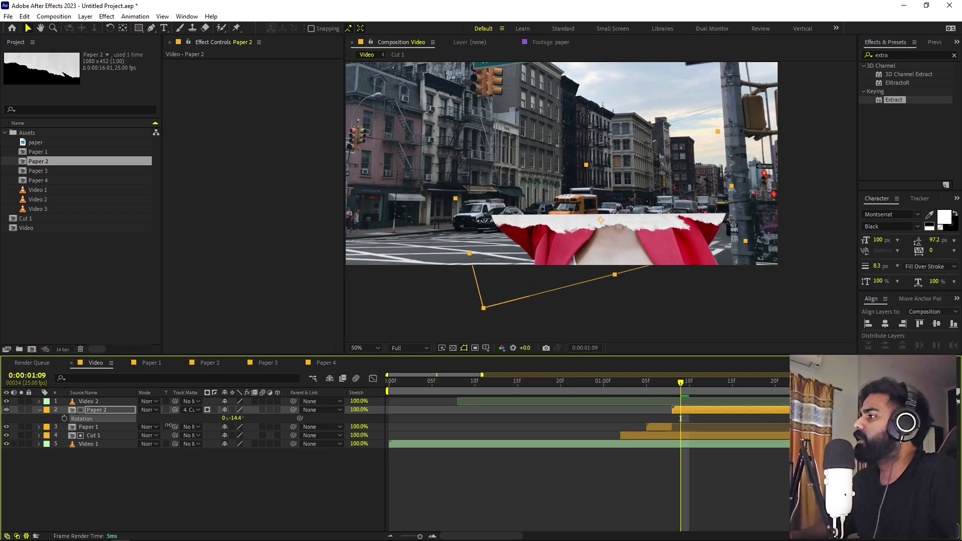
drag(657, 167, 655, 166)
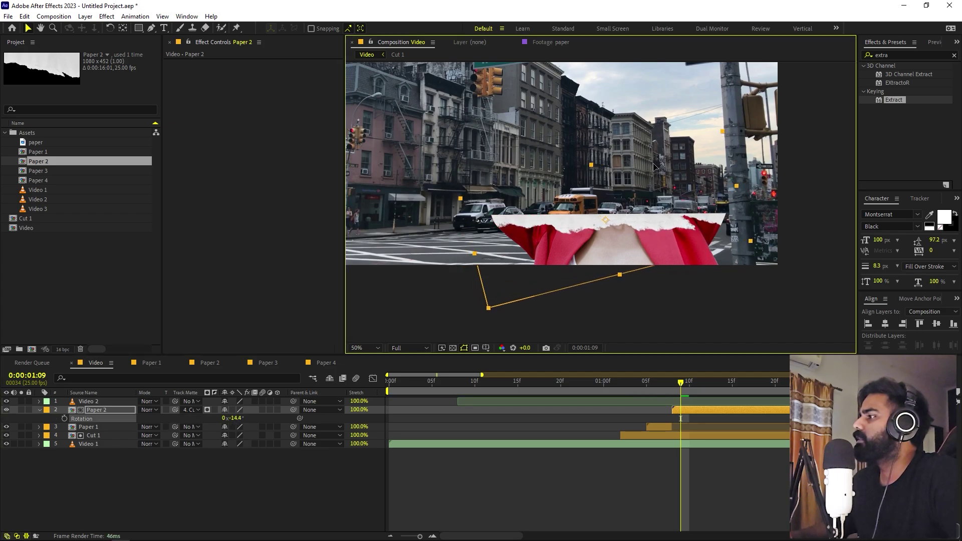
Step: Split Paper 2 at the mask keyframe at 0:00:01:11 and delete the part after it
click(684, 435)
key(u)
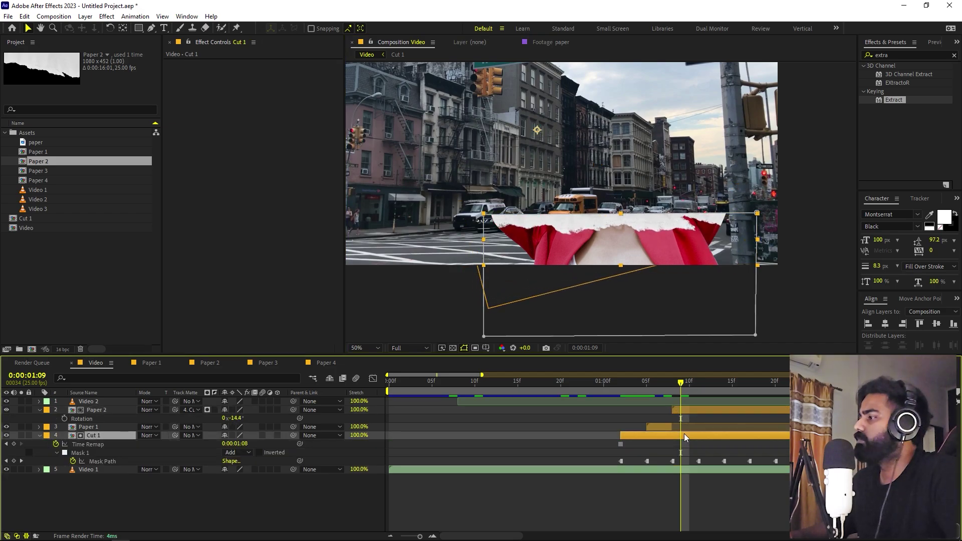
key(Page_Down)
key(Page_Down)
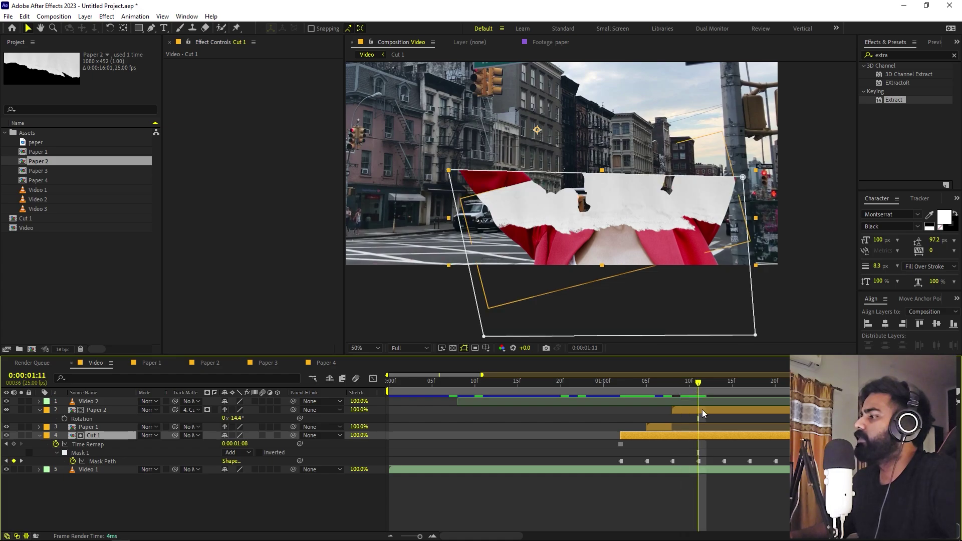
click(706, 410)
key(equal)
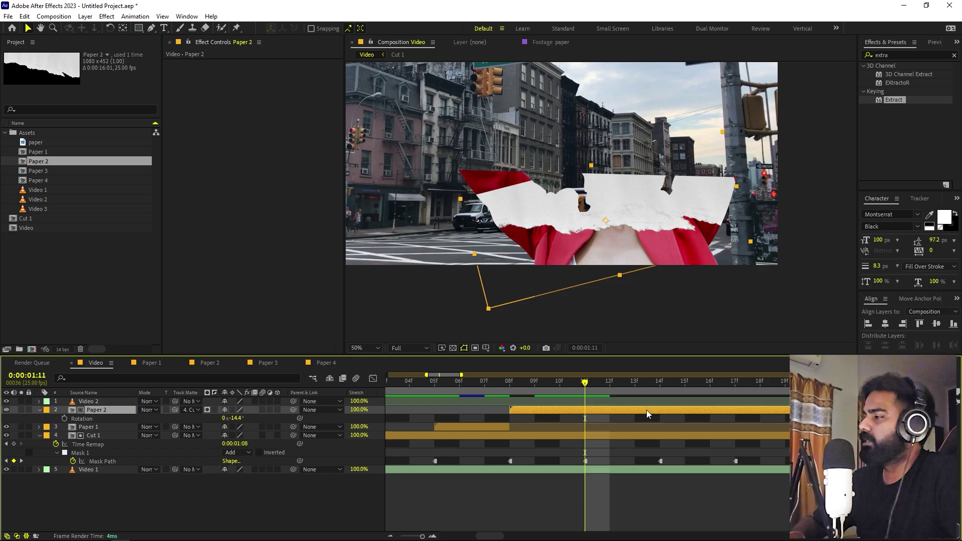
key(ctrl+shift+d)
key(Delete)
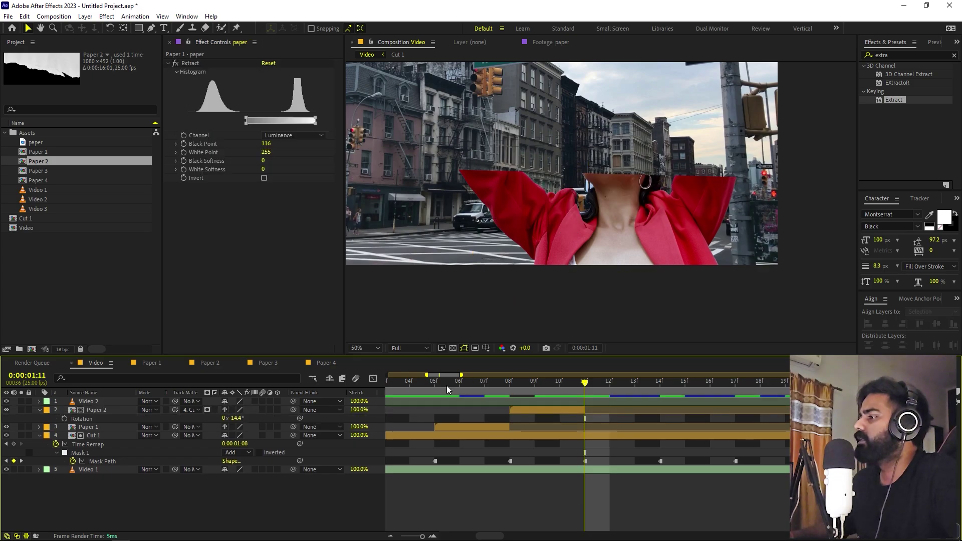
Step: Add Paper 3 above Paper 2 in the timeline, starting at 0:00:01:11
drag(447, 386, 591, 396)
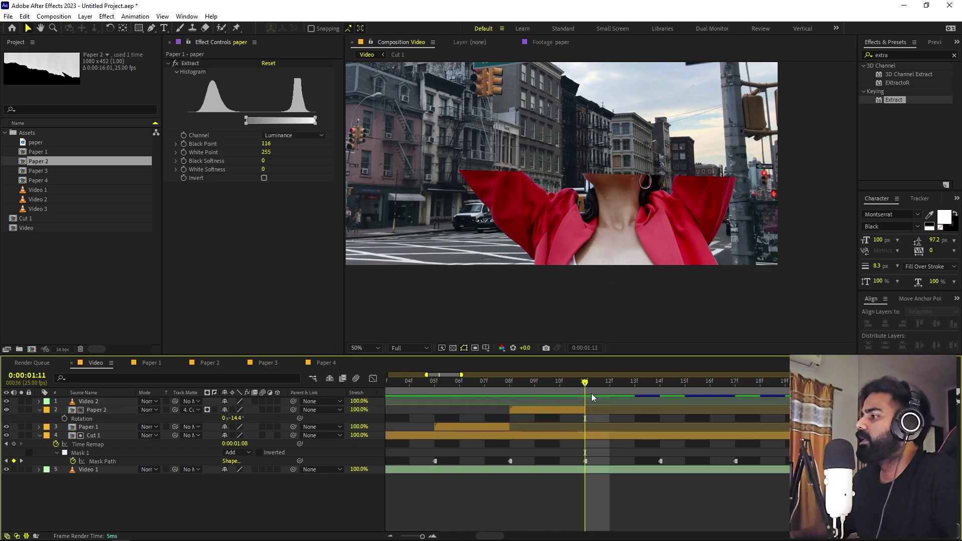
click(50, 172)
drag(55, 175, 432, 417)
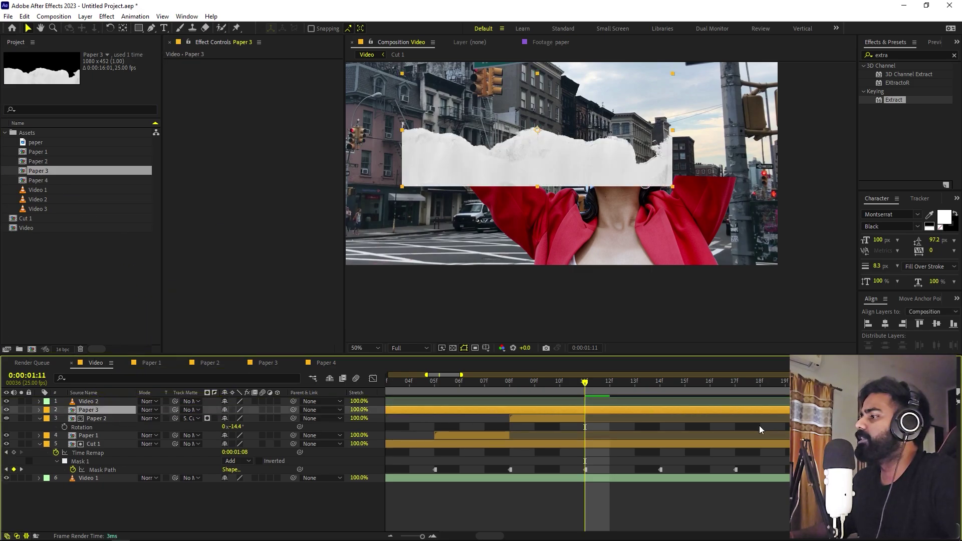
scroll(760, 426, down, 3)
drag(572, 409, 686, 408)
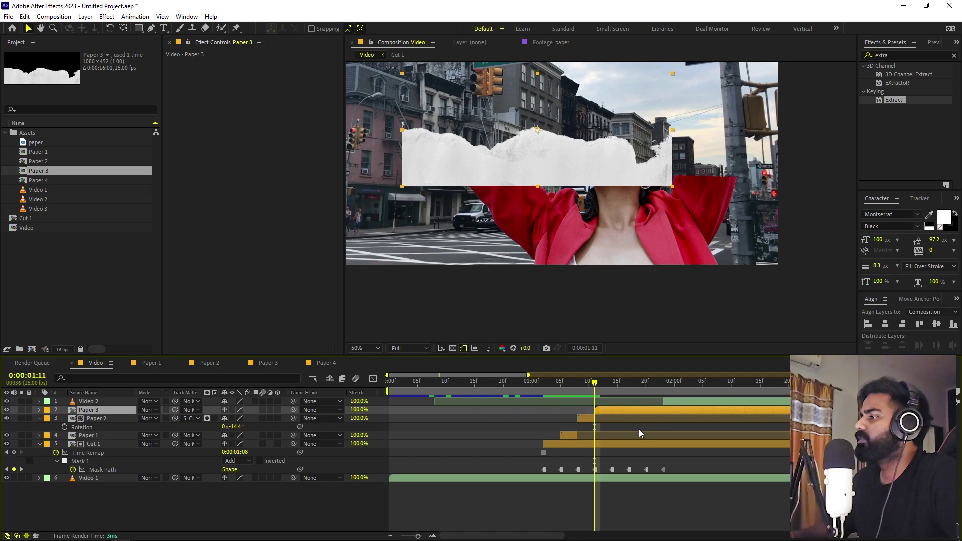
scroll(639, 429, up, 3)
Step: Place Paper 3's straight edge along the woman's cut at neck height and move its anchor point to its bottom-left corner
drag(537, 176, 686, 298)
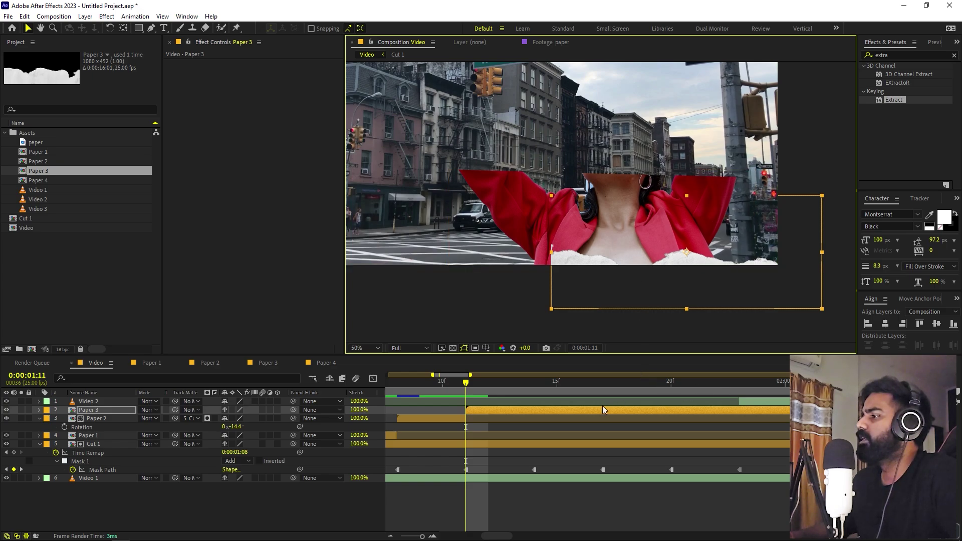
drag(668, 252, 614, 170)
scroll(568, 115, up, 2)
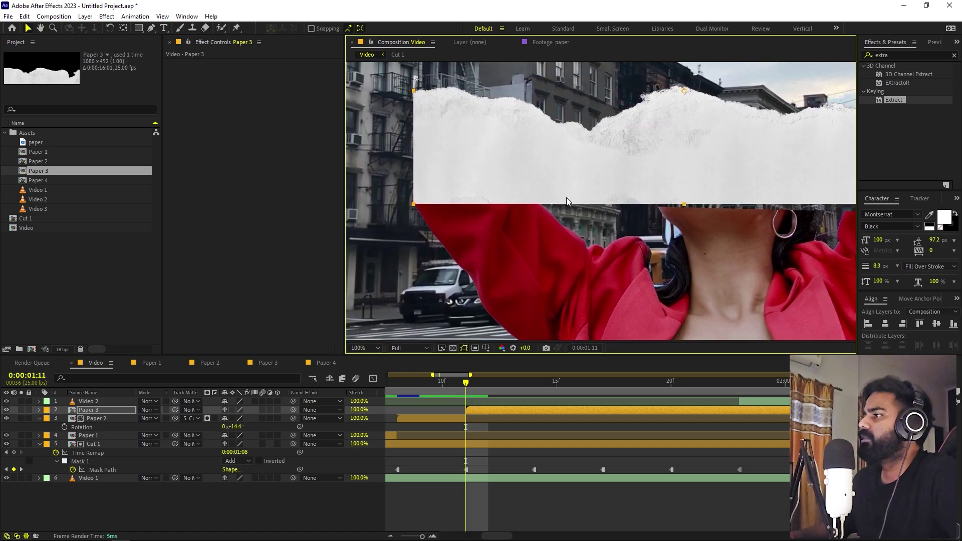
click(124, 31)
scroll(621, 143, down, 2)
scroll(506, 202, up, 3)
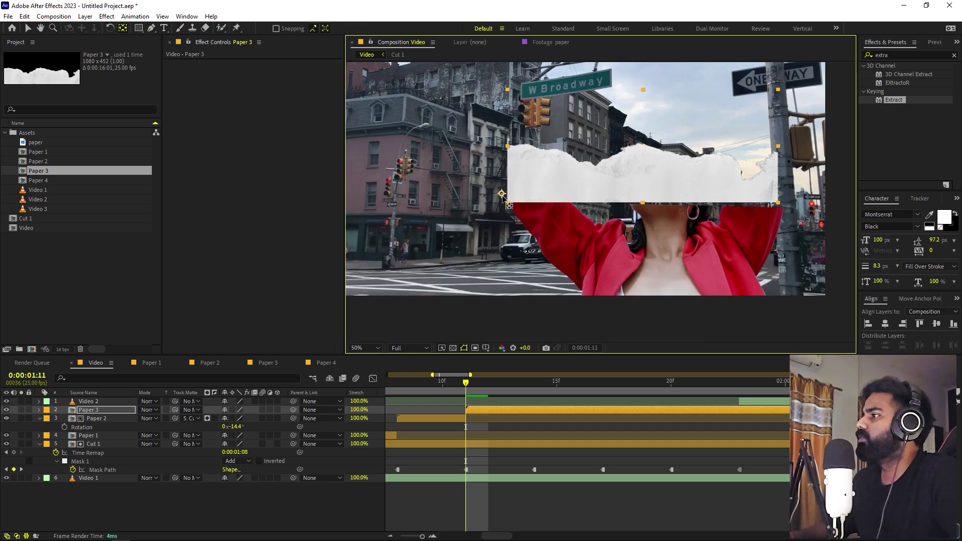
scroll(510, 204, down, 3)
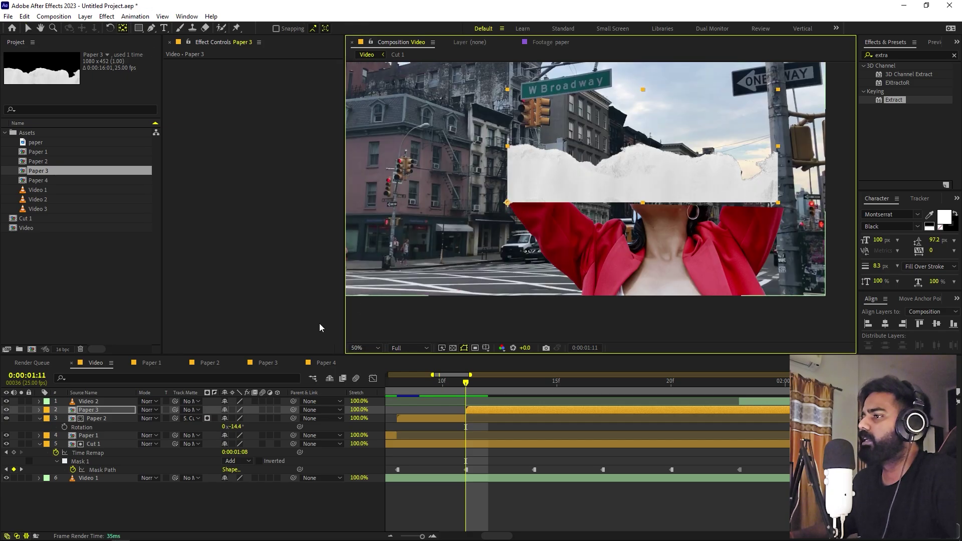
Step: Rotate Paper 3 slightly to follow the slanted cut and scale it to 102.6% width and 52.4% height
key(r)
drag(237, 420, 50, 471)
key(s)
Step: Split Paper 3 at 0:00:01:14 and delete the part after it
drag(486, 392, 525, 397)
key(ctrl+shift+d)
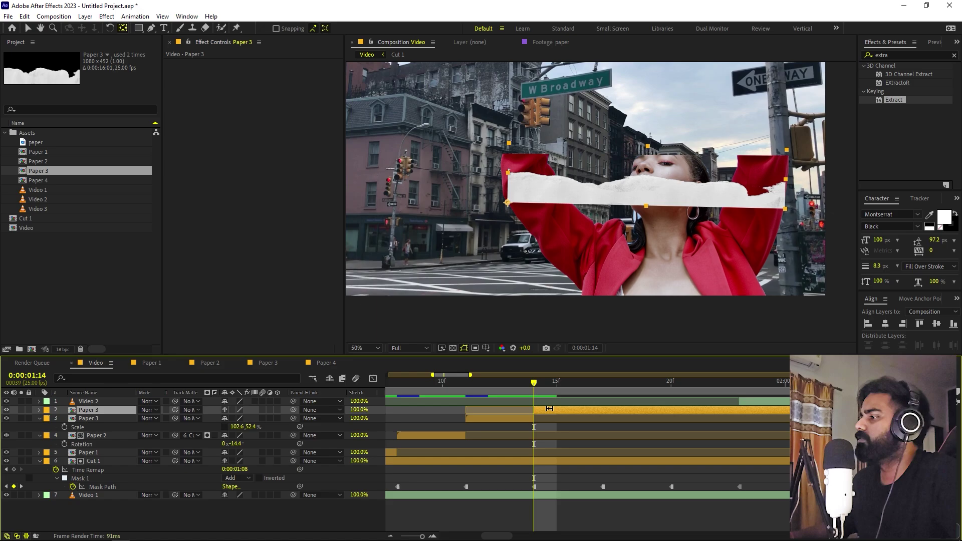
key(Delete)
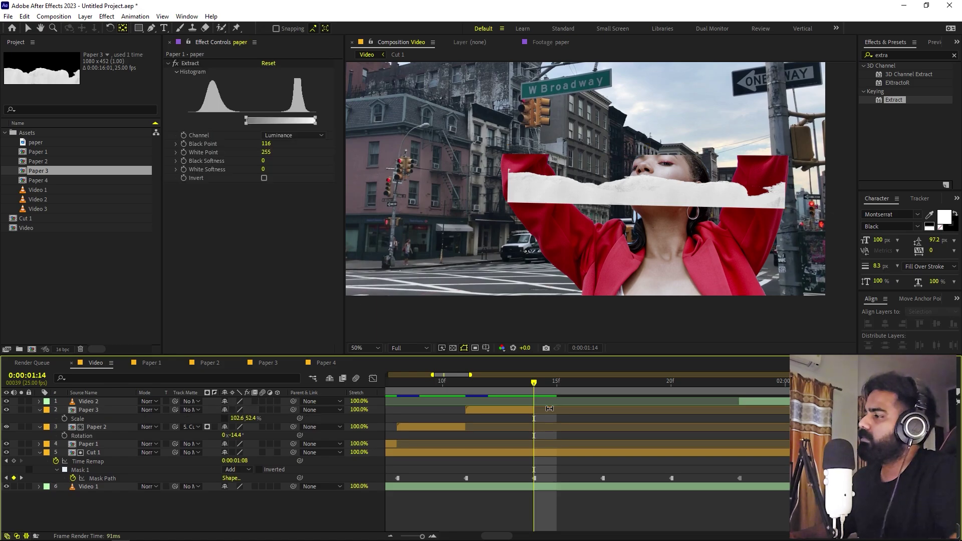
Step: Duplicate the Paper 2 layer and shift the copy to start at 0:00:01:14
key(v)
click(438, 428)
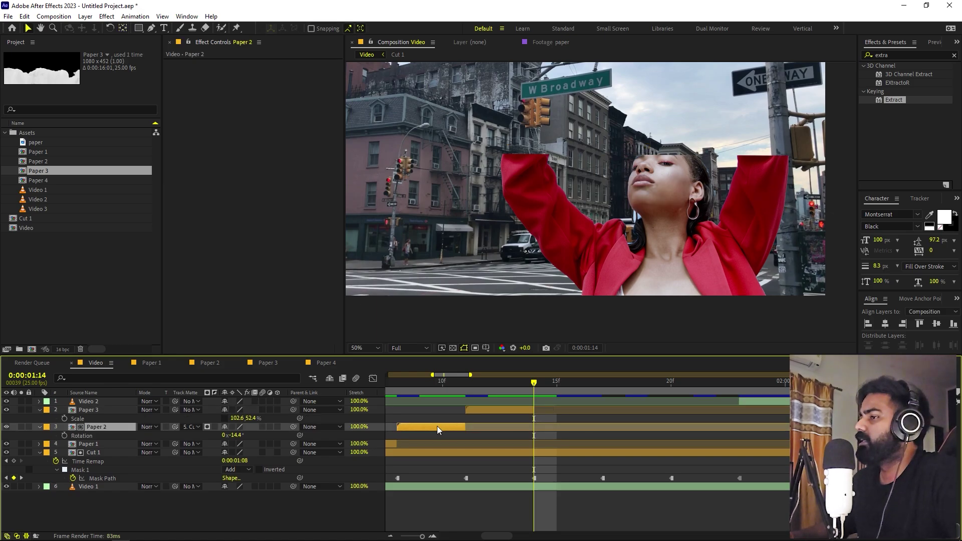
key(ctrl+d)
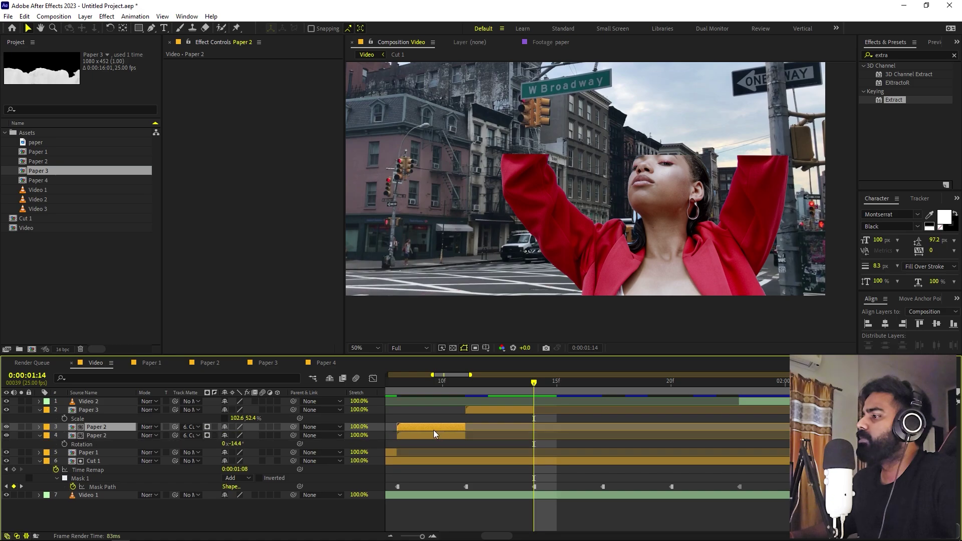
drag(440, 429, 577, 448)
Step: Fit the Paper 2 copy over the woman's face and raised arms by moving it, enlarging it and rotating it to -12.3°
drag(659, 234, 651, 176)
key(r)
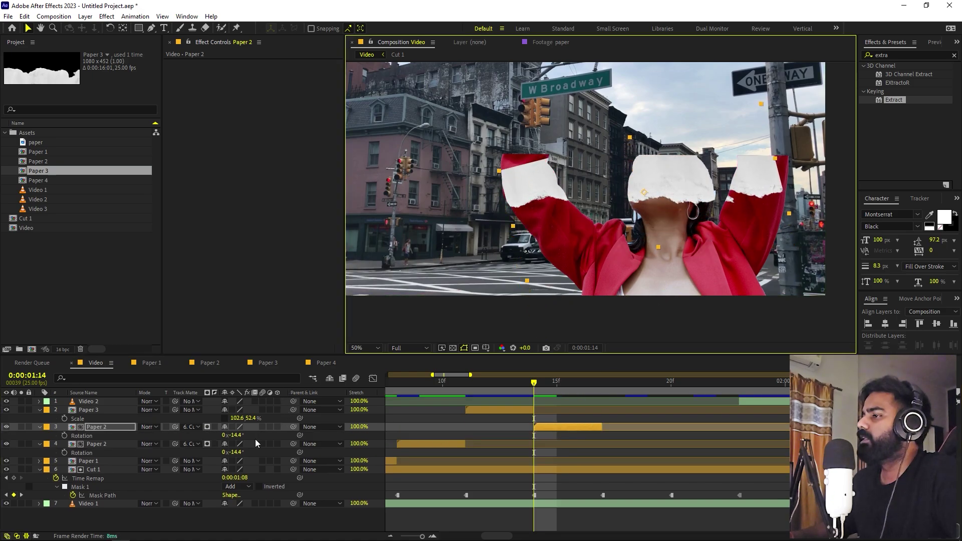
drag(239, 434, 290, 431)
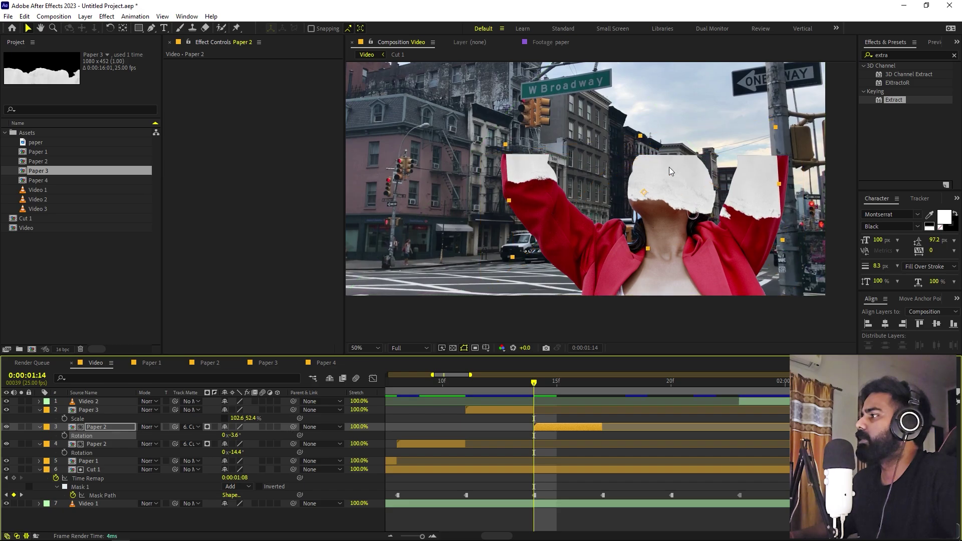
mouse_move(671, 171)
mouse_down()
mouse_move(672, 144)
mouse_move(671, 158)
mouse_up()
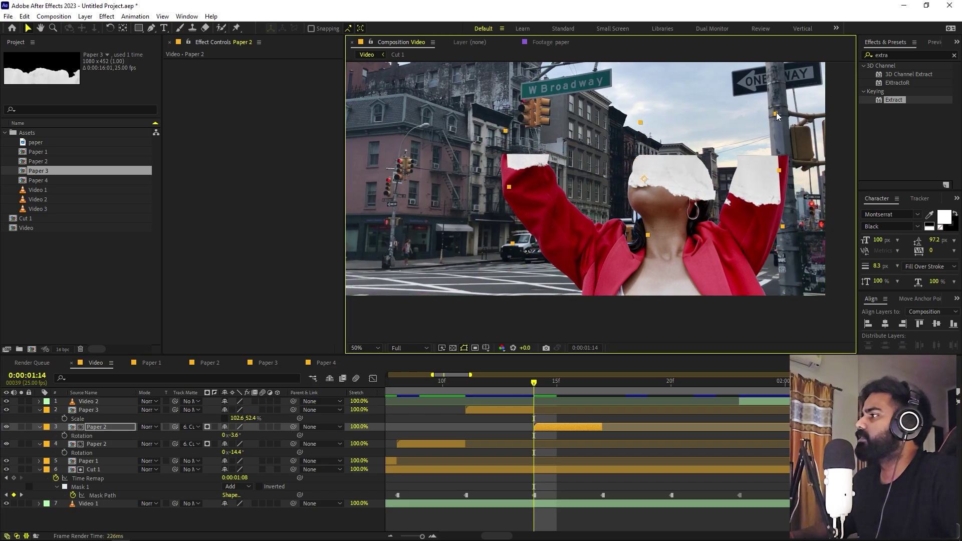
drag(777, 117, 797, 104)
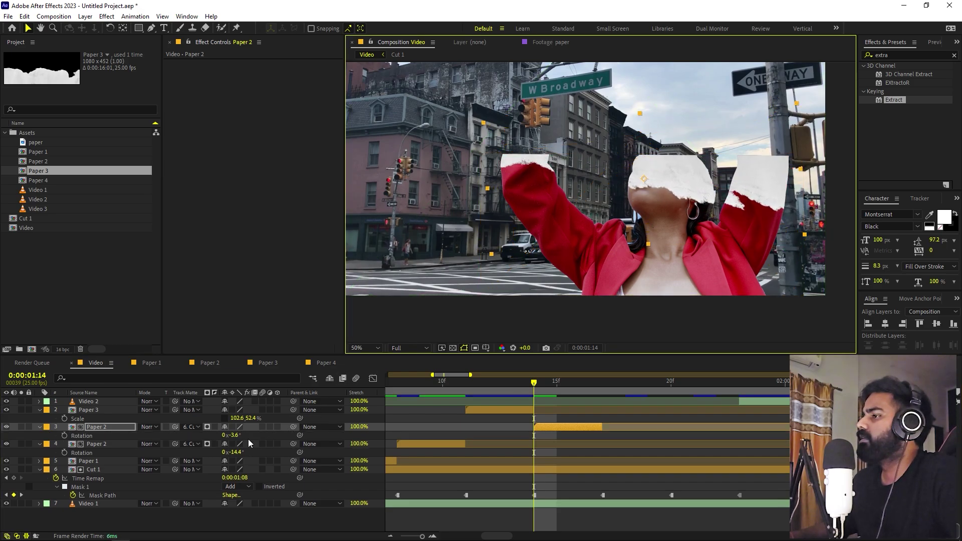
drag(234, 435, 199, 445)
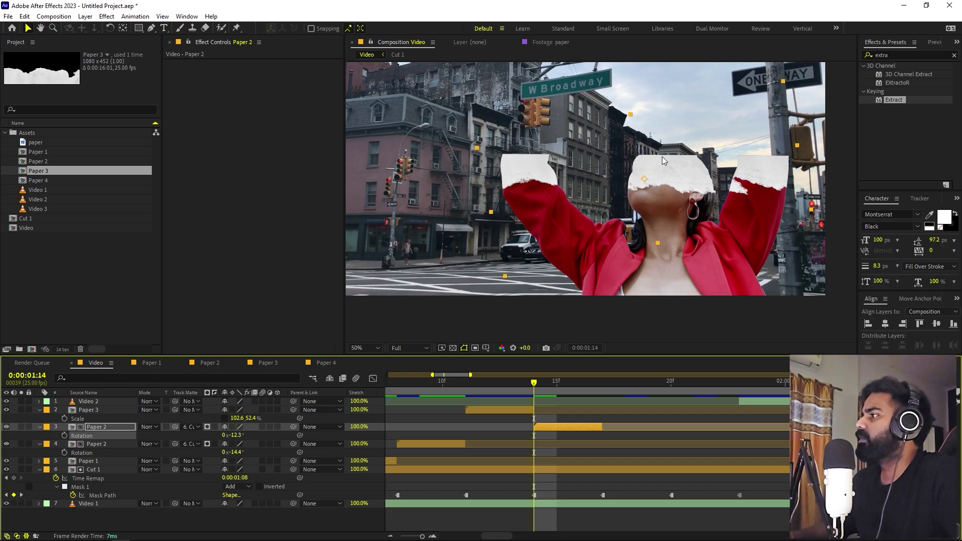
Step: Raise the Paper 2 copy slightly so its torn edge sits higher on the woman's face and sleeves
drag(664, 160, 665, 146)
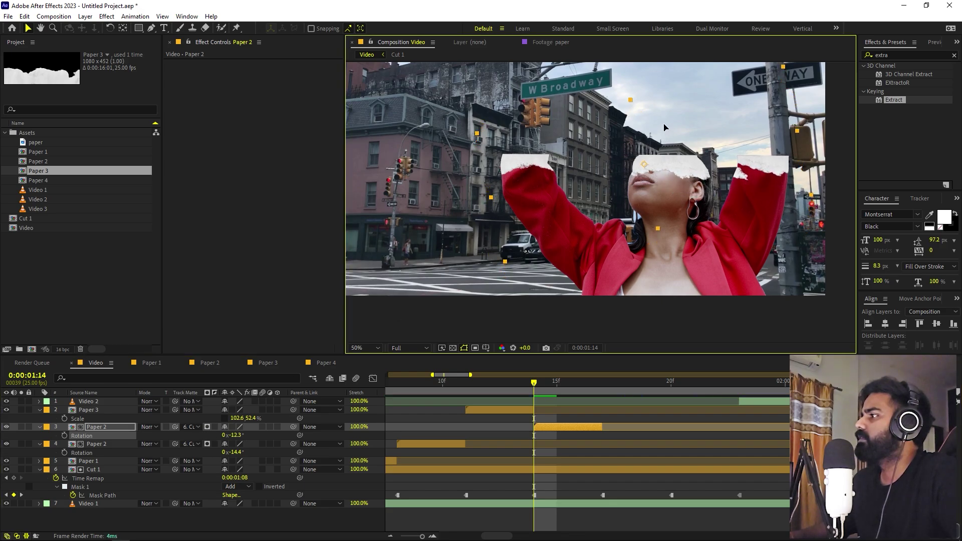
Step: Duplicate Paper 3, shift the copy to start at 0:00:01:17 and place it along the straight cut across the raised arms
drag(549, 395, 602, 396)
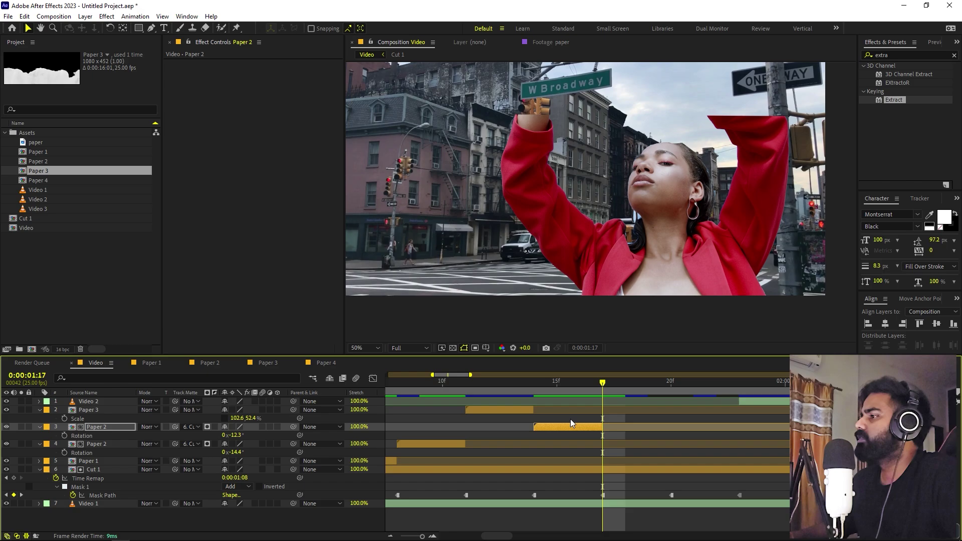
click(482, 411)
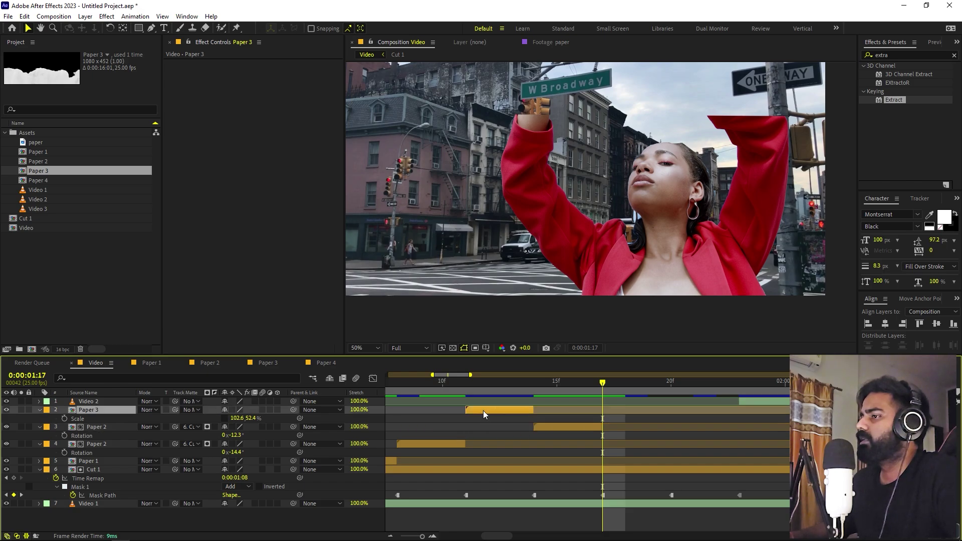
key(ctrl+d)
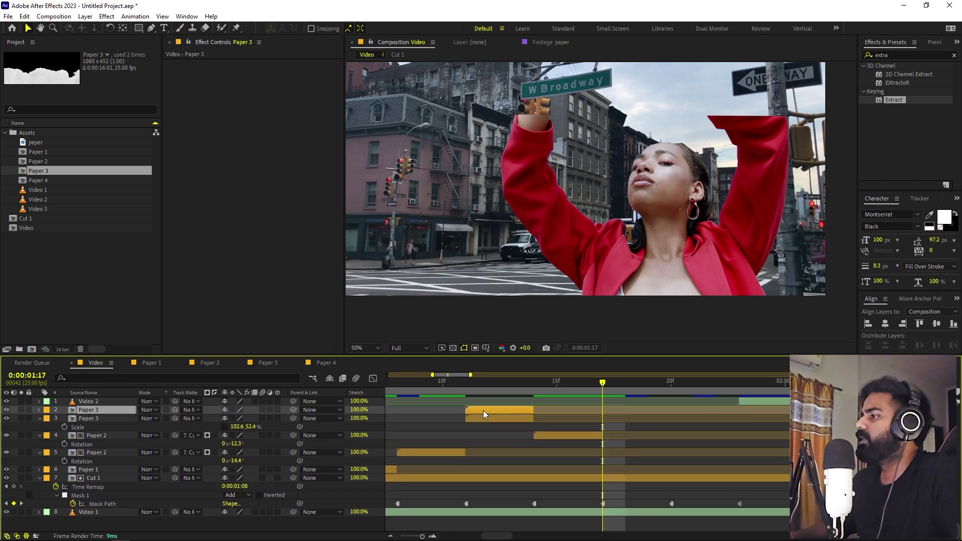
drag(483, 411, 625, 419)
drag(681, 179, 692, 100)
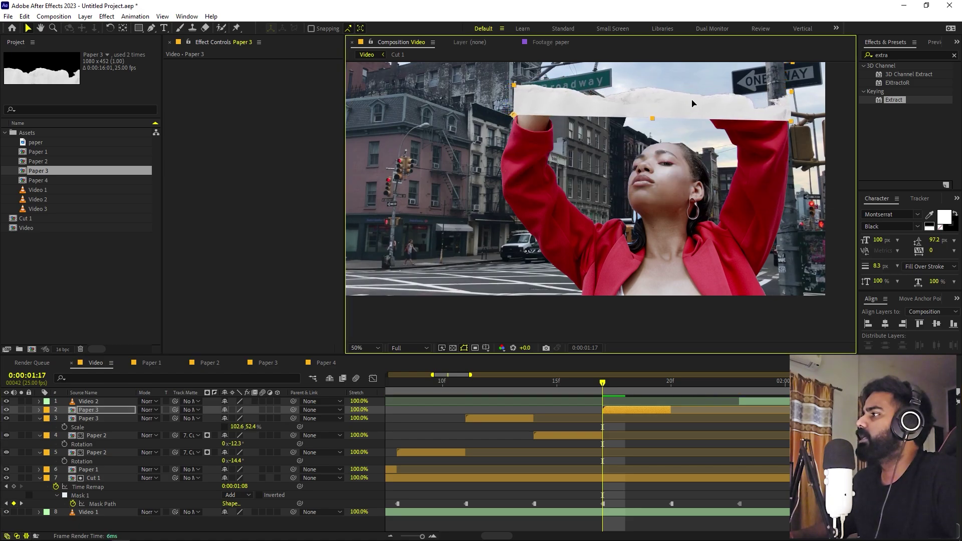
Step: Draw a four-point Pen tool mask on the Paper 3 copy around the paper above the forearm near the Broadway sign
click(140, 29)
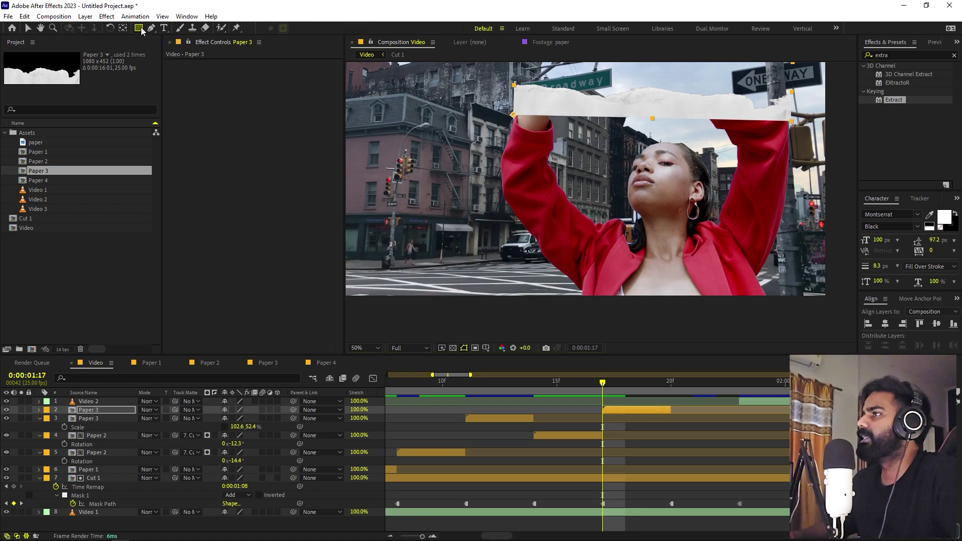
click(151, 30)
scroll(518, 114, up, 1)
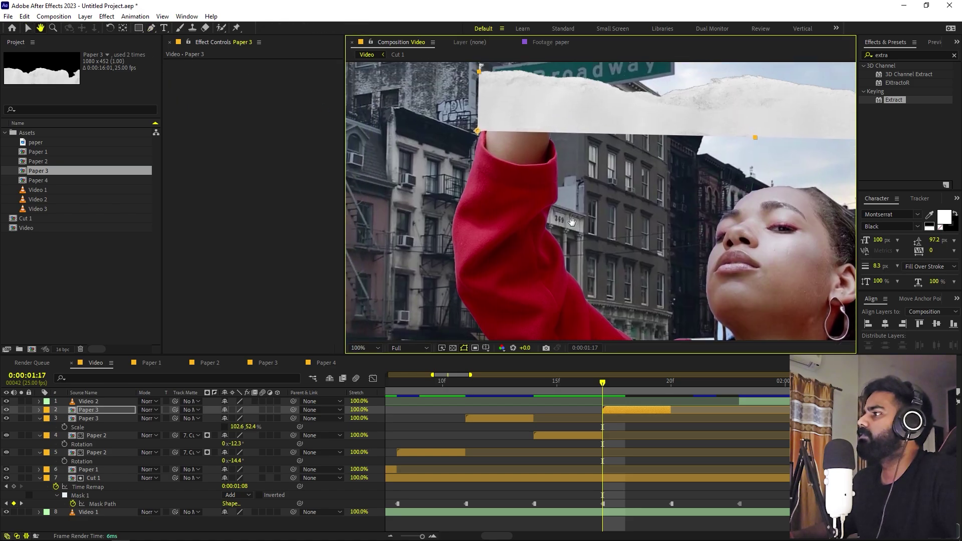
drag(542, 164, 568, 230)
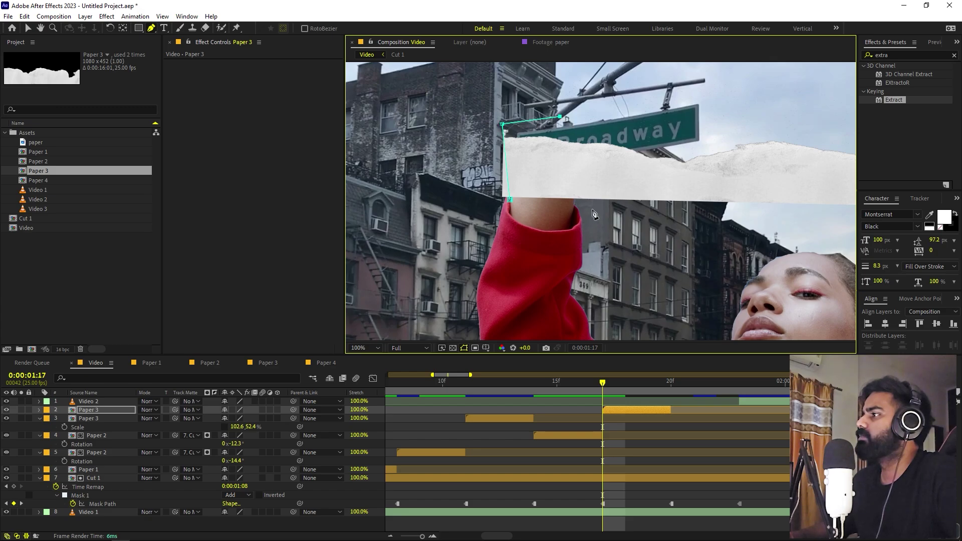
click(508, 200)
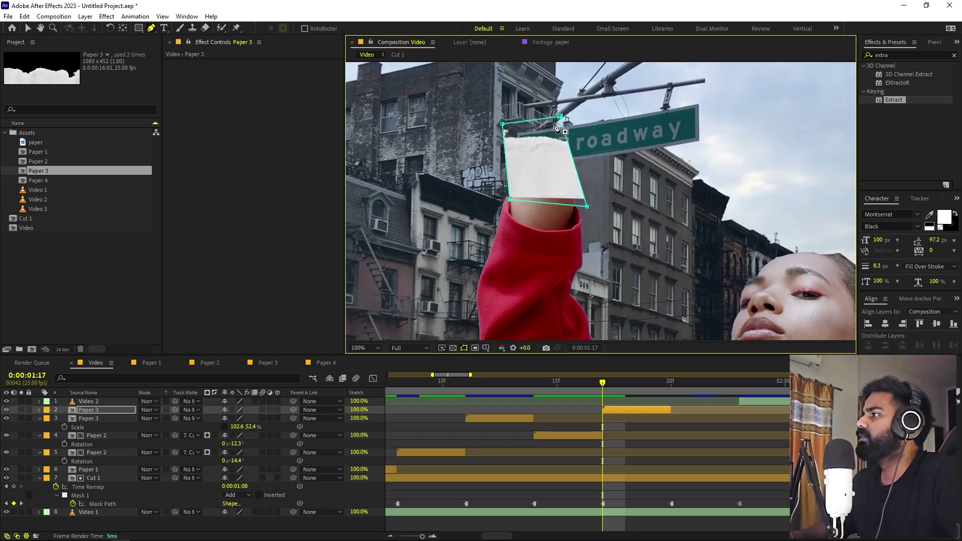
drag(560, 117, 567, 116)
Step: Draw a second Pen tool mask on the Paper 3 copy above the cut sleeve near the ONE WAY sign
drag(587, 206, 513, 171)
drag(668, 201, 454, 173)
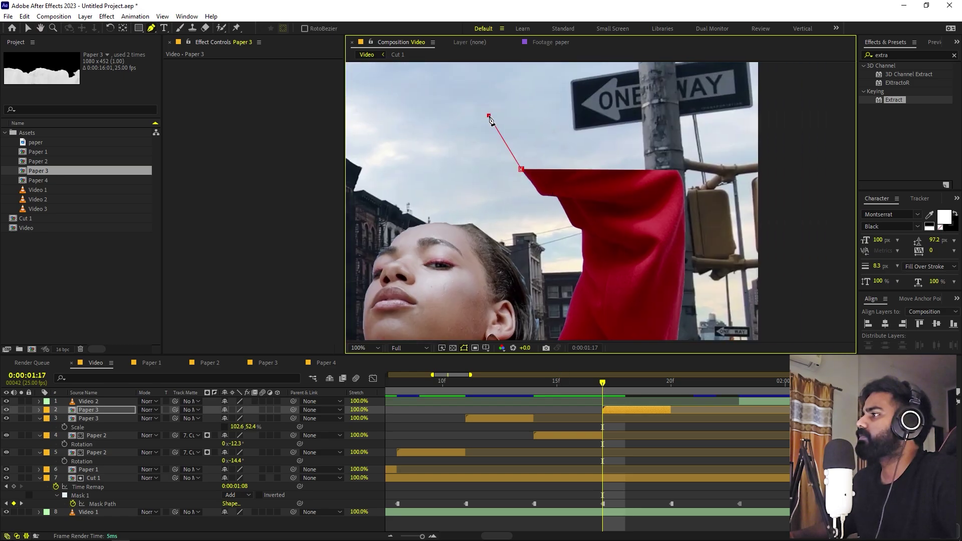
click(693, 117)
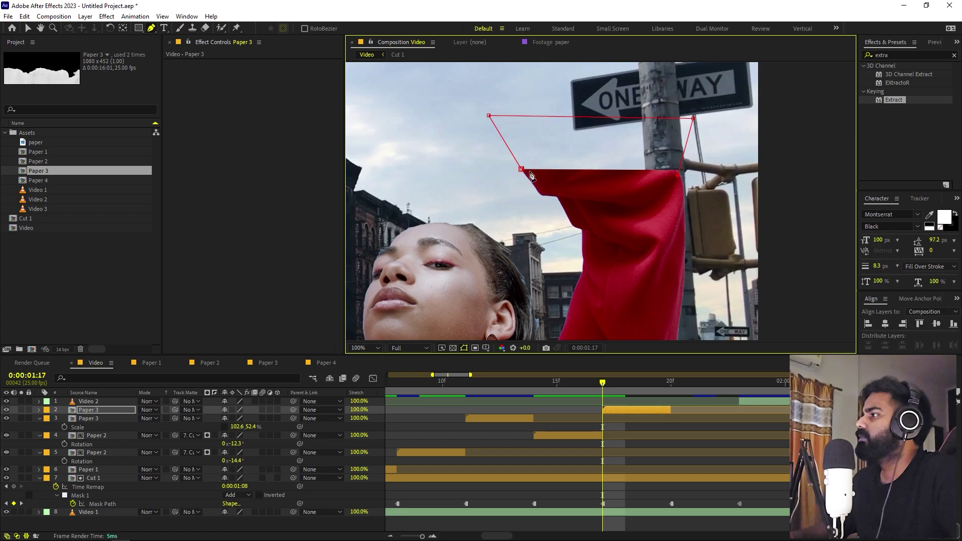
click(522, 169)
click(651, 452)
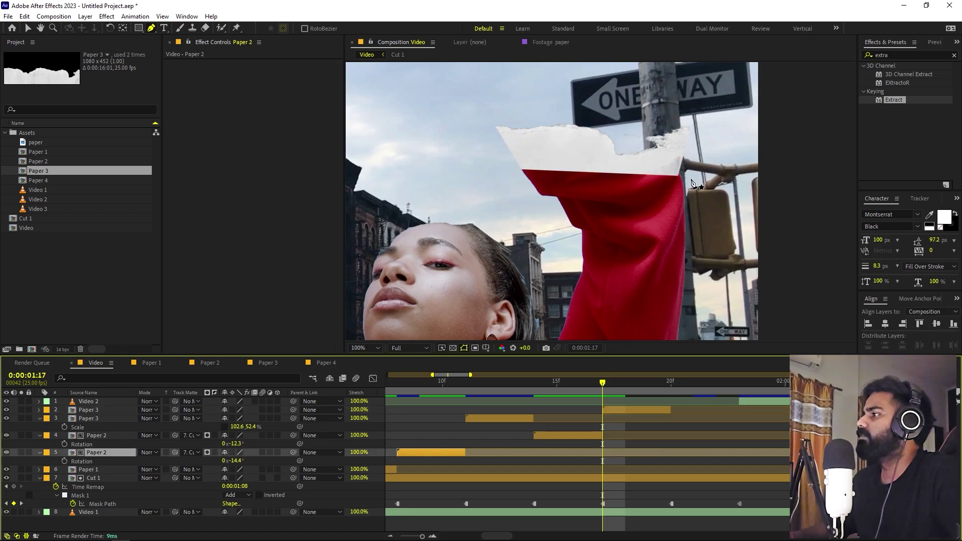
scroll(695, 189, down, 4)
Step: Duplicate the later Paper 2 layer, shift the copy to start at 0:00:01:20 and move it up onto the cut forearms
drag(614, 397, 671, 396)
click(568, 435)
key(ctrl+d)
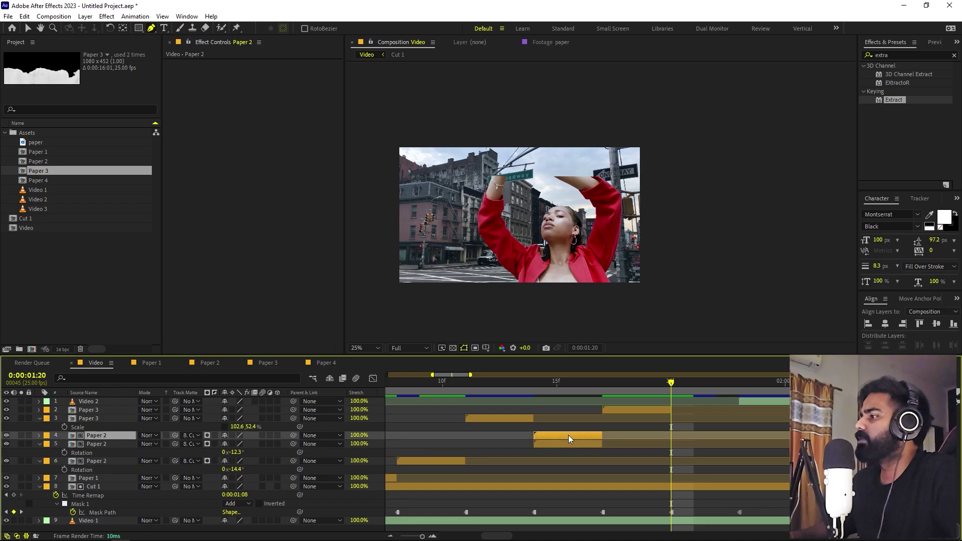
drag(568, 435, 708, 442)
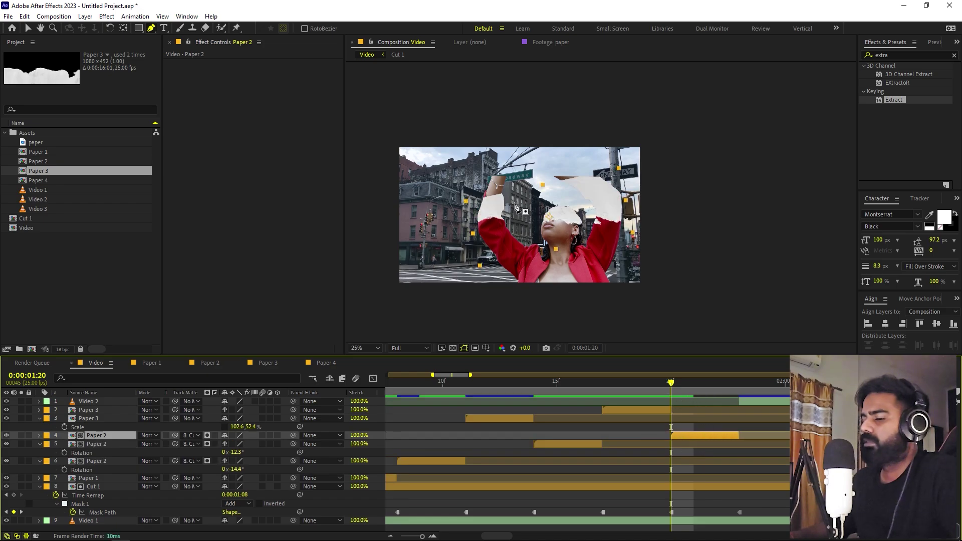
key(v)
drag(549, 200, 546, 171)
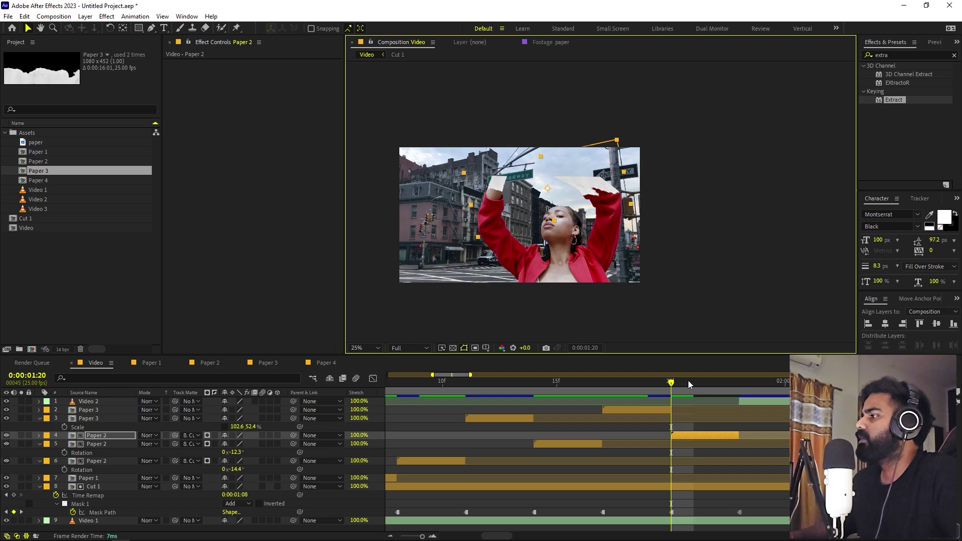
Step: Fit the composition view up to 100% and preview the paper transition from 0:00:00:08
drag(682, 387, 647, 397)
scroll(651, 435, down, 1)
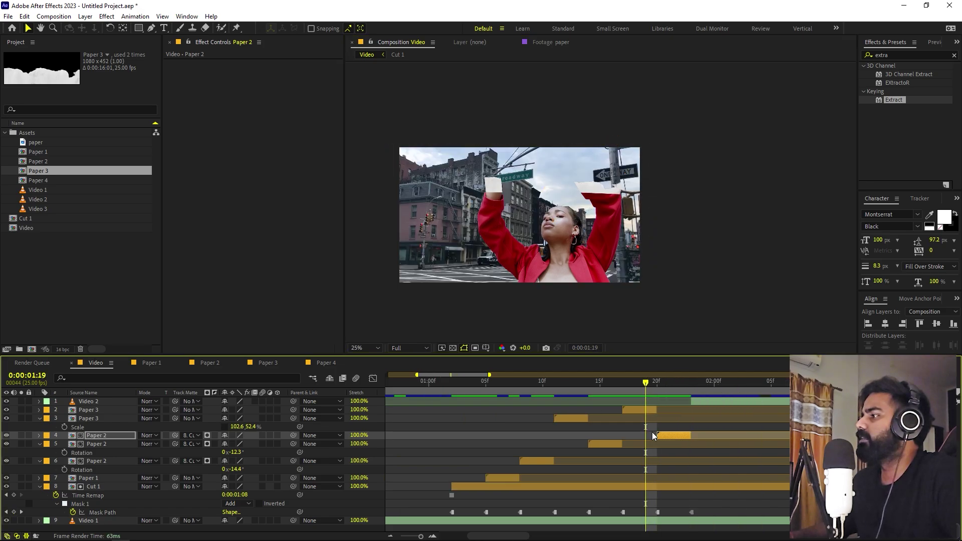
scroll(652, 436, down, 2)
drag(553, 387, 419, 381)
click(361, 349)
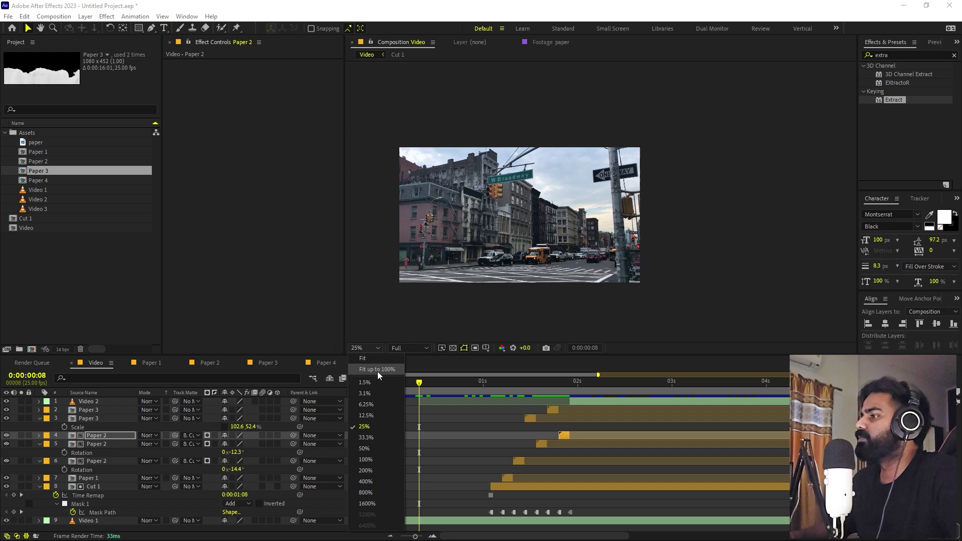
click(378, 369)
key(space)
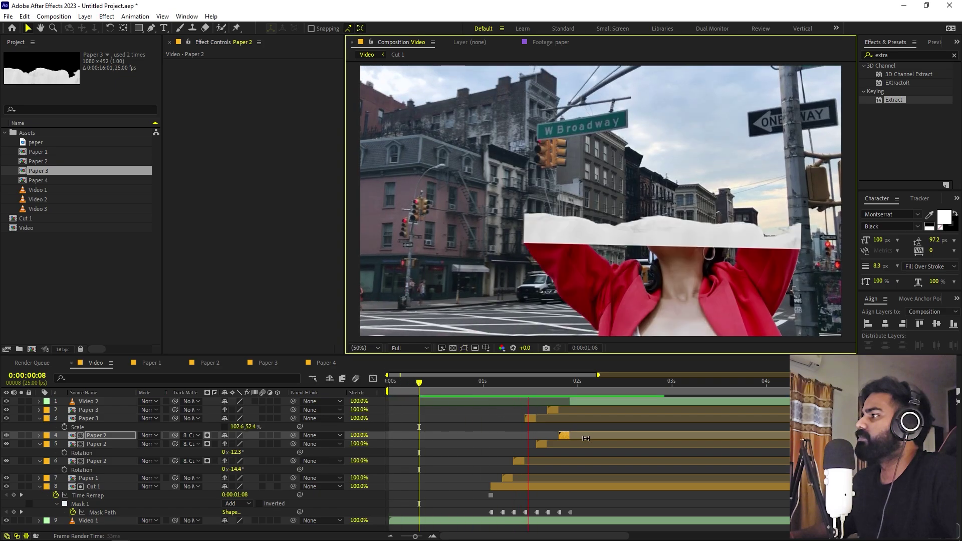
Step: Collapse all layer properties, add an adjustment layer on top and shift it to start at 0:00:01:20
key(ctrl+a)
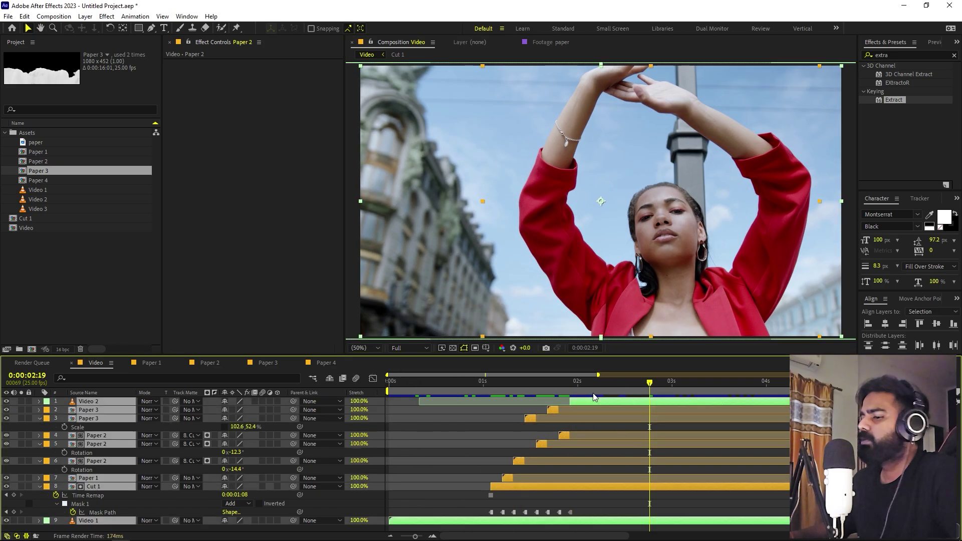
key(u)
click(230, 507)
right_click(210, 508)
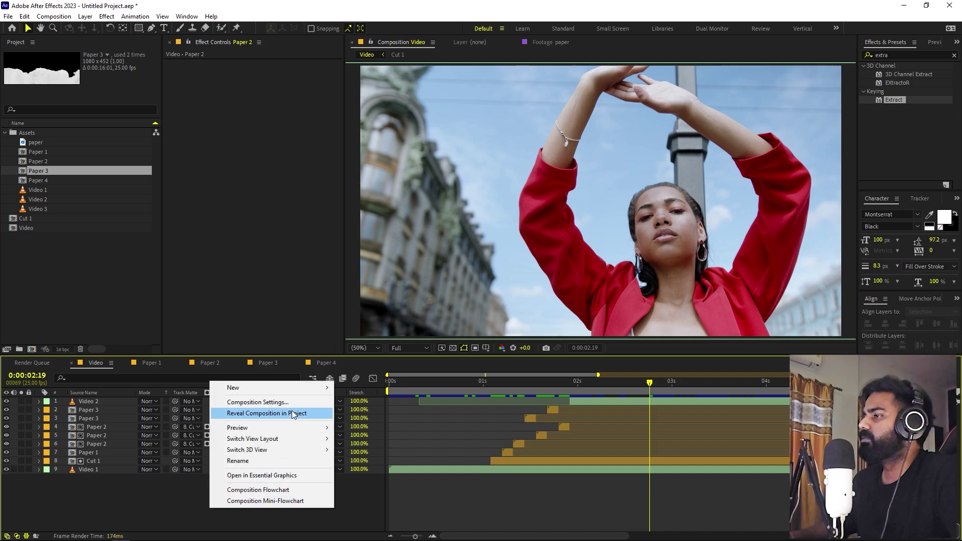
mouse_move(291, 387)
click(377, 467)
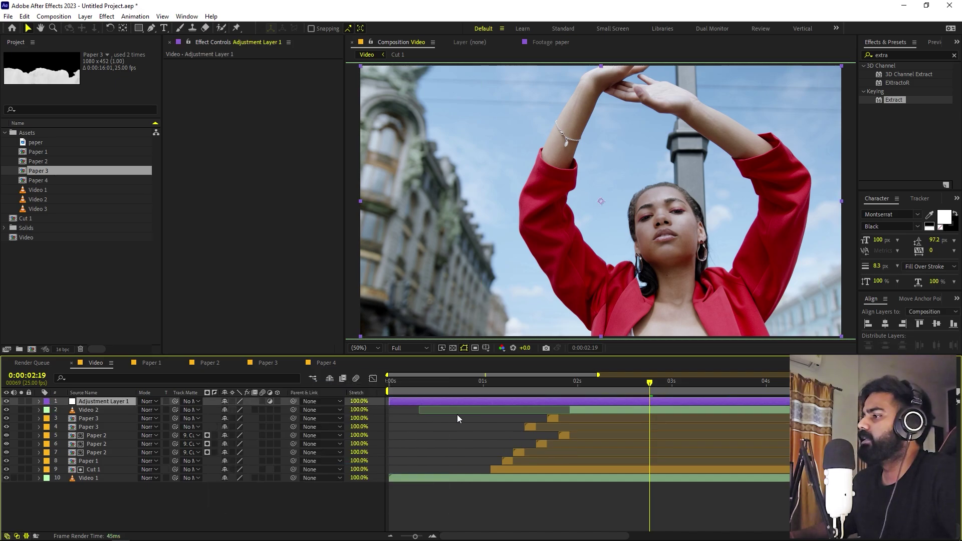
drag(427, 404, 600, 404)
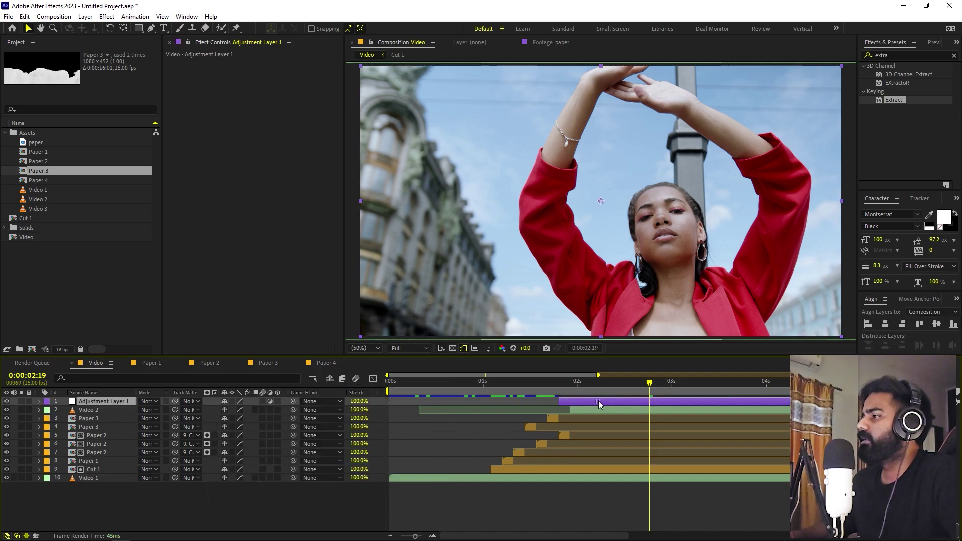
Step: Search the effects for "expo" and apply the Exposure effect to the adjustment layer
click(896, 56)
text(exp)
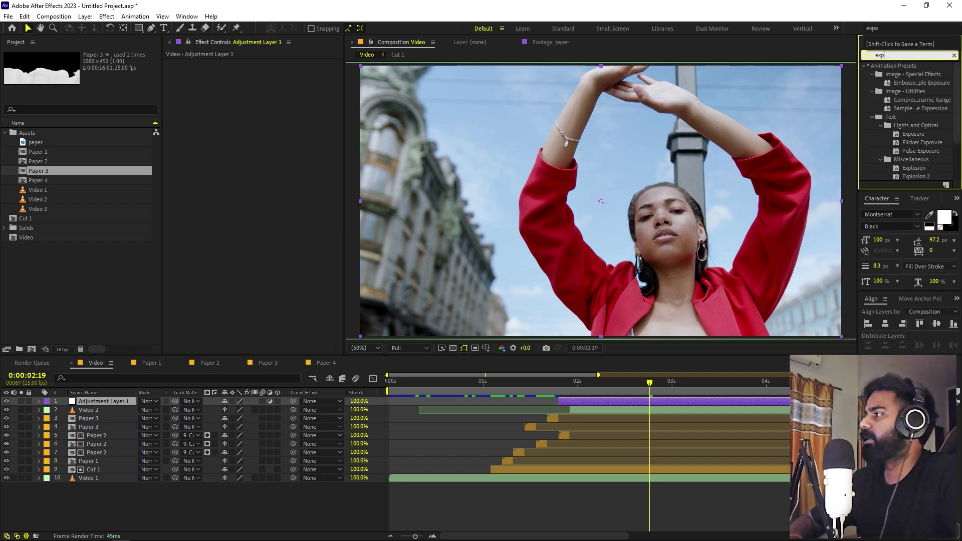
text(o)
drag(909, 158, 594, 399)
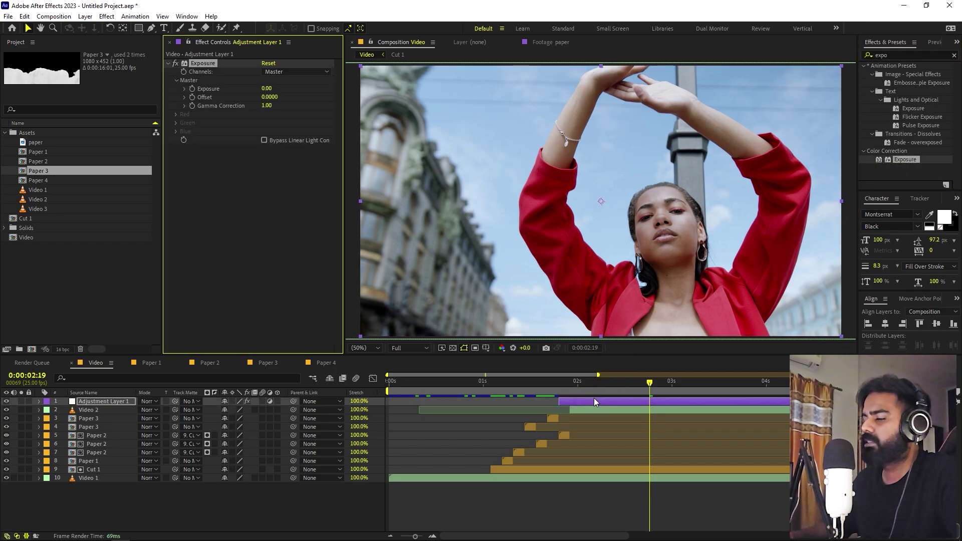
Step: Add a 0.00 Exposure keyframe on the adjustment layer and position it at 0:00:01:21
click(570, 392)
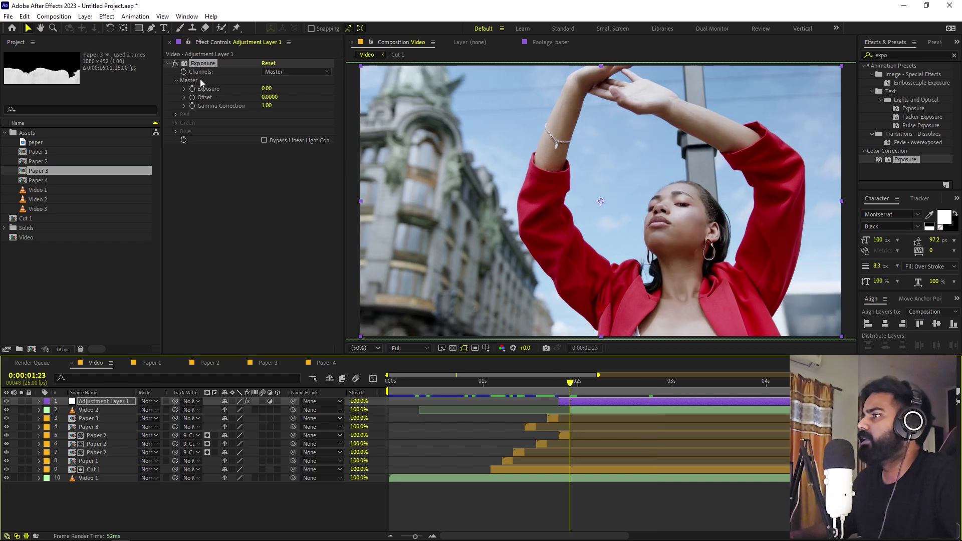
click(192, 89)
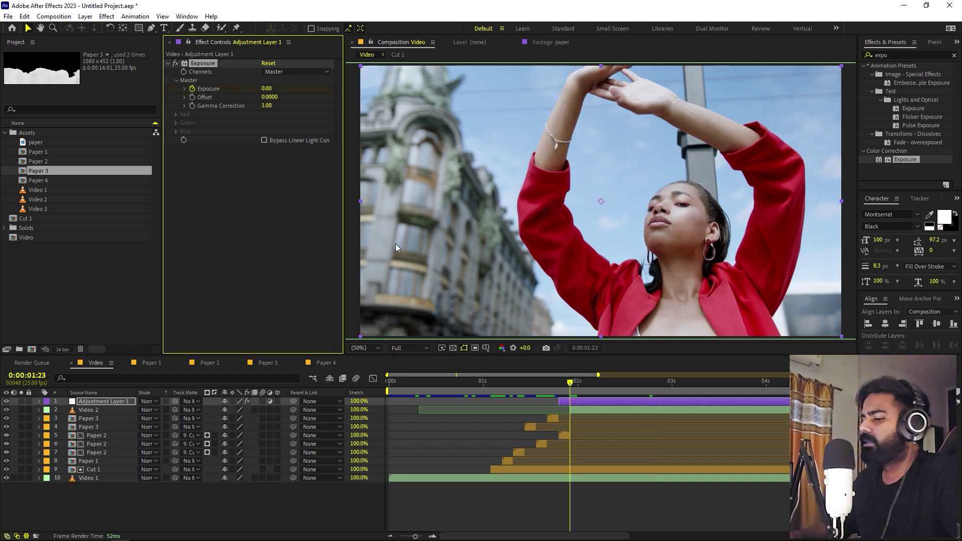
key(u)
scroll(563, 424, up, 5)
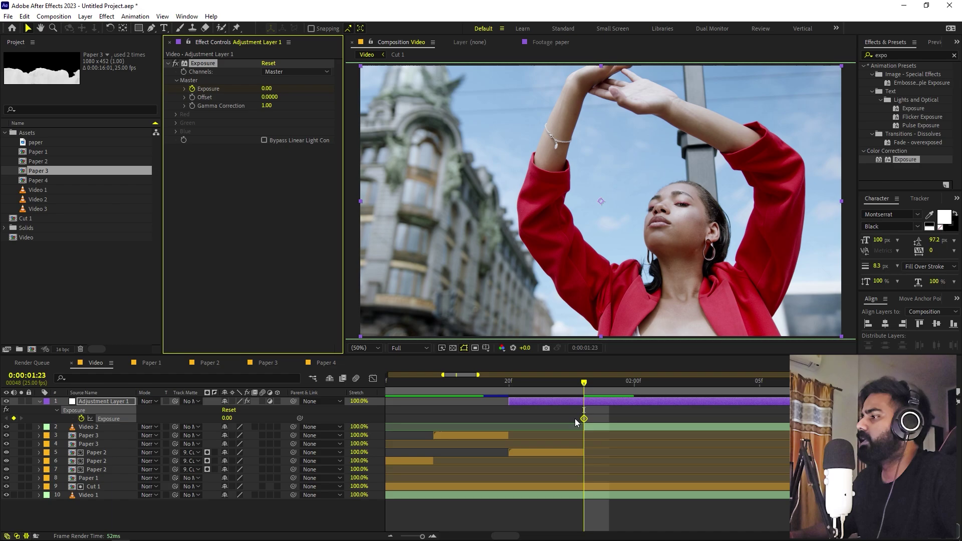
drag(583, 419, 535, 422)
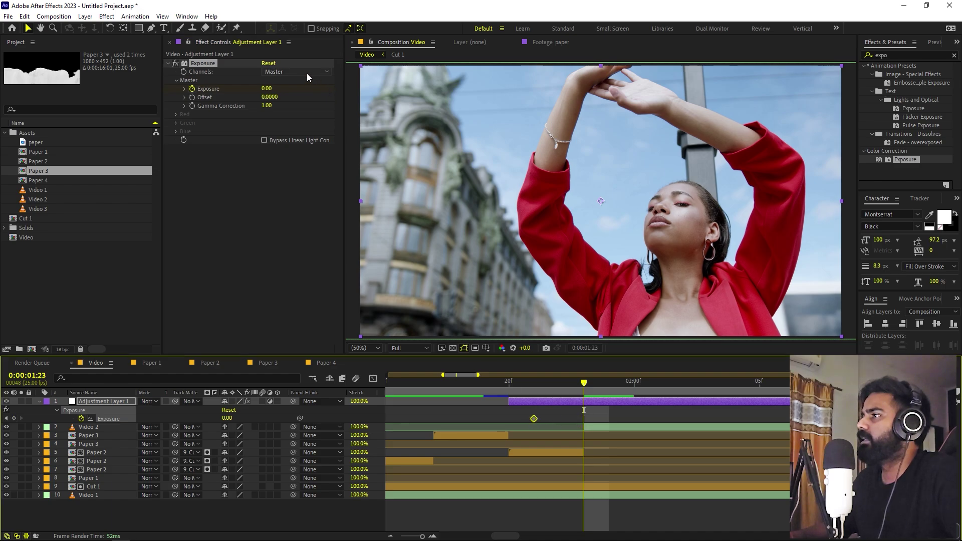
Step: Keyframe the adjustment layer's Exposure at 1.00 on 0:00:01:23 and back at 0 on 0:00:02:03
click(266, 89)
text(1)
key(Return)
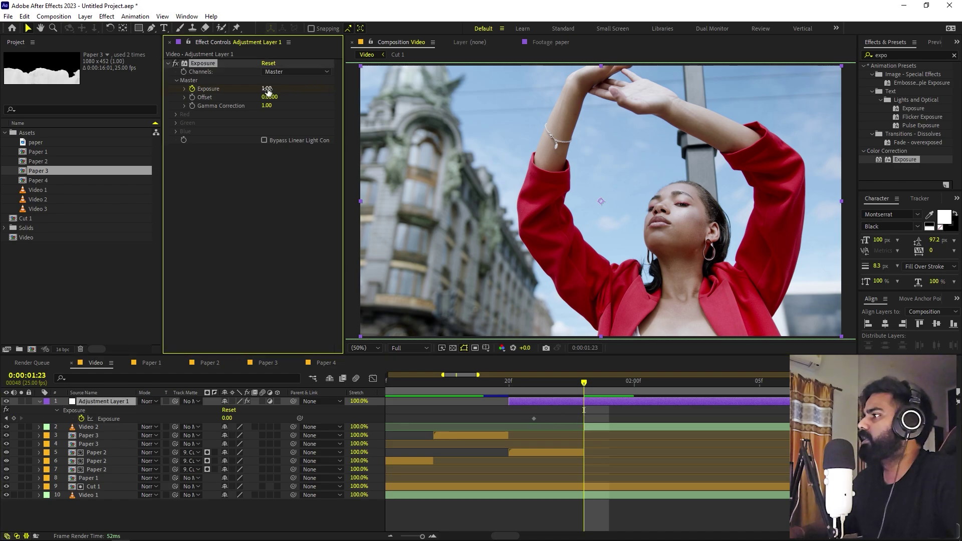
drag(584, 383, 709, 385)
click(270, 88)
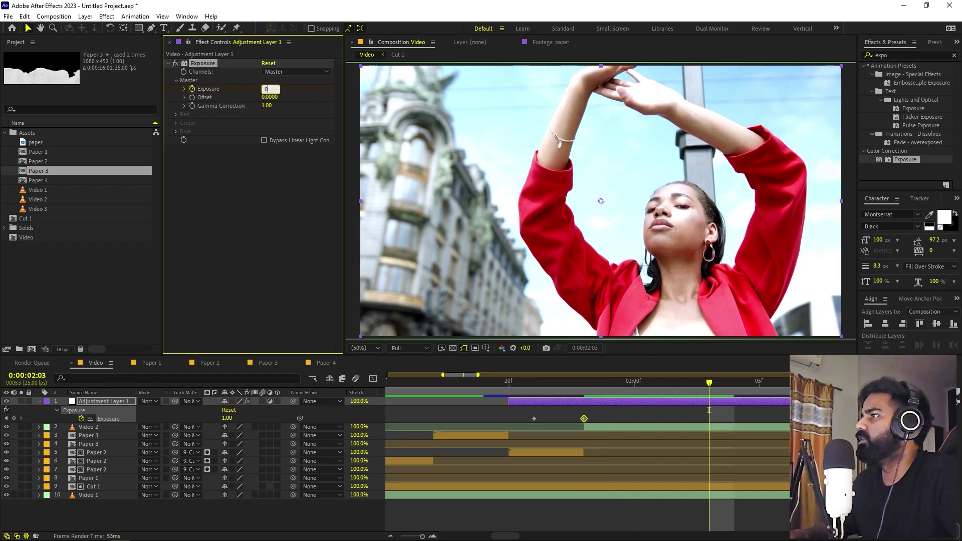
text(0)
key(Return)
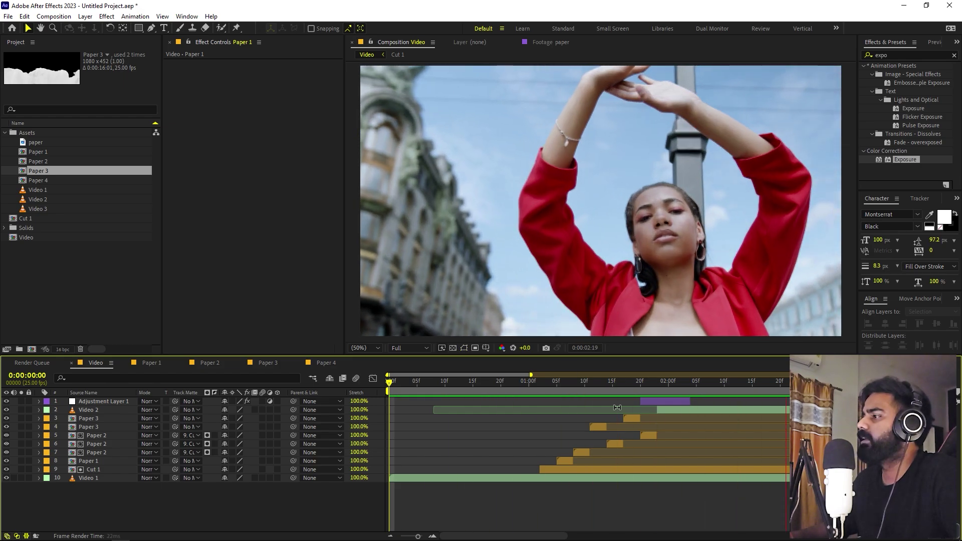
Step: Add Video 3 from the project assets to the composition as the top layer, above Adjustment Layer 1
click(661, 384)
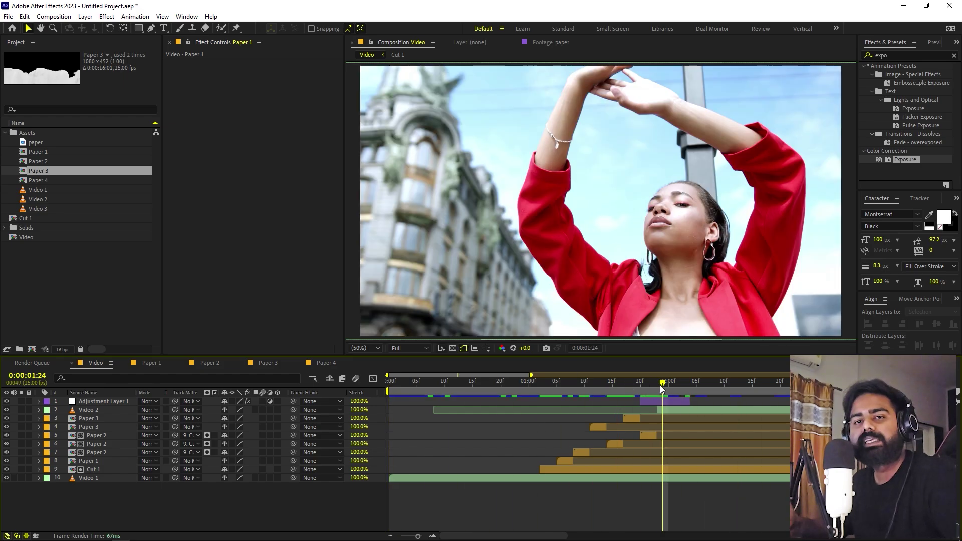
scroll(652, 407, down, 3)
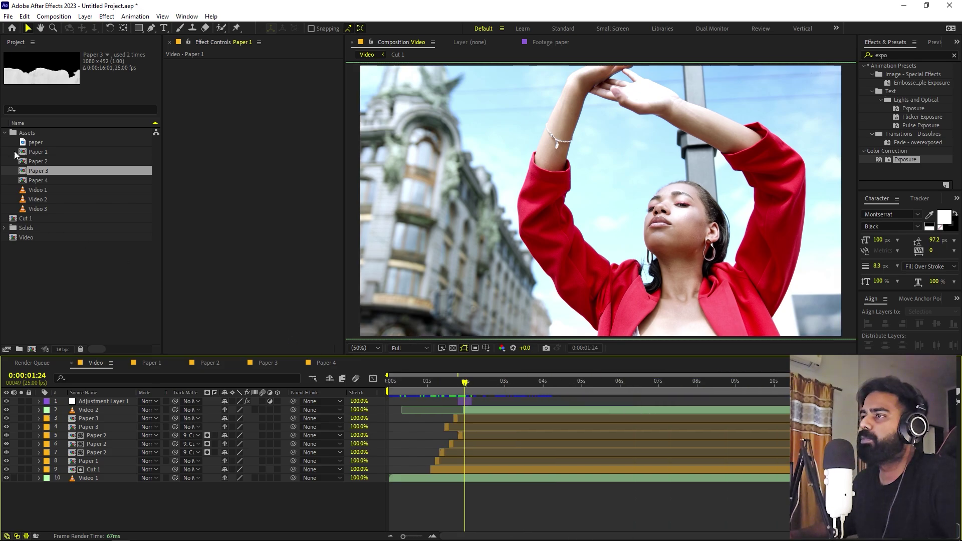
click(47, 190)
click(43, 207)
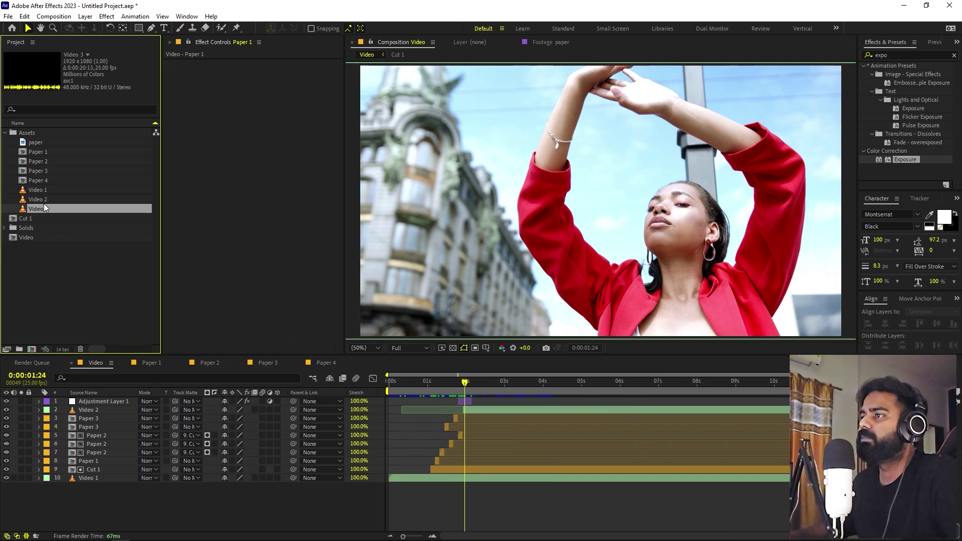
click(44, 203)
drag(40, 208, 184, 399)
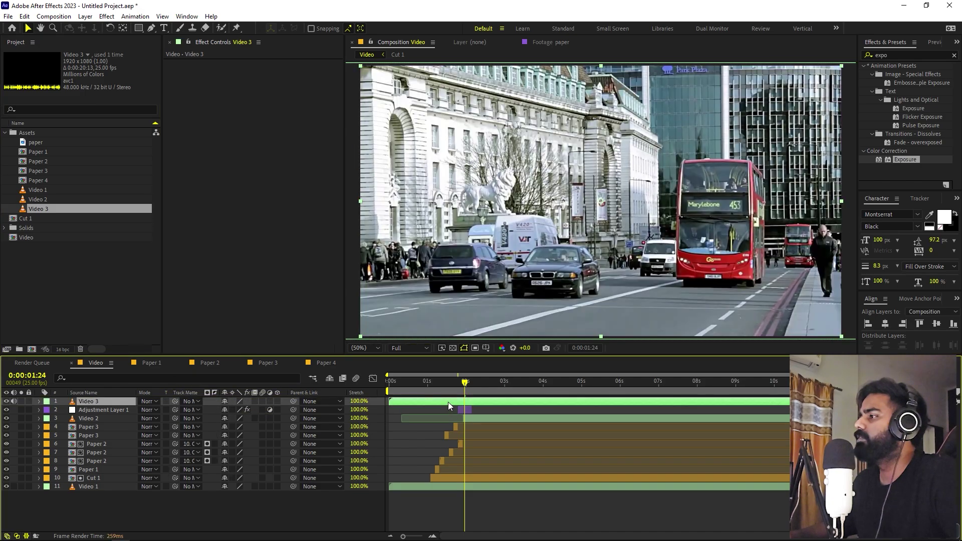
Step: Trim the start of the Video 3 layer to 0:00:03:11 and split the layer at 0:00:03:14
mouse_move(448, 402)
mouse_down()
mouse_move(573, 407)
mouse_move(444, 401)
mouse_up()
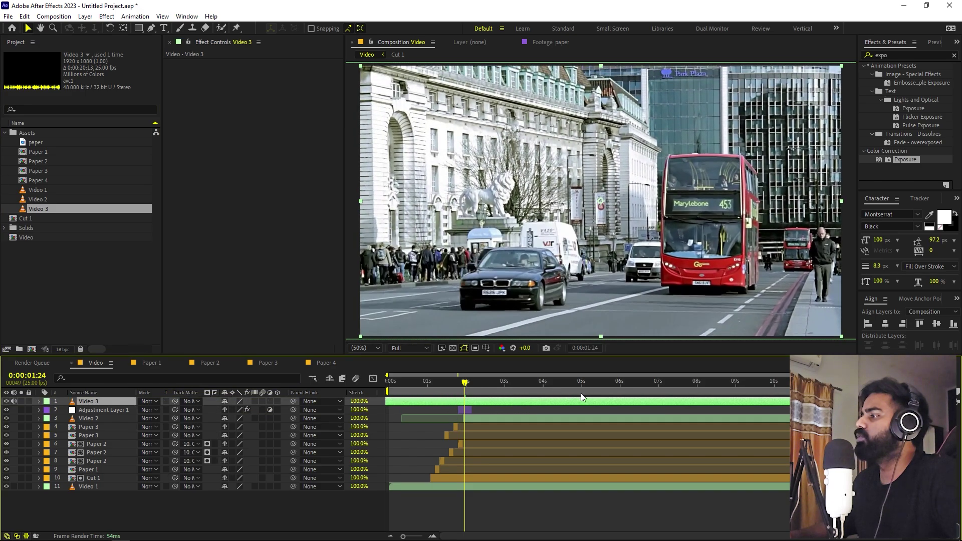
drag(582, 393, 522, 407)
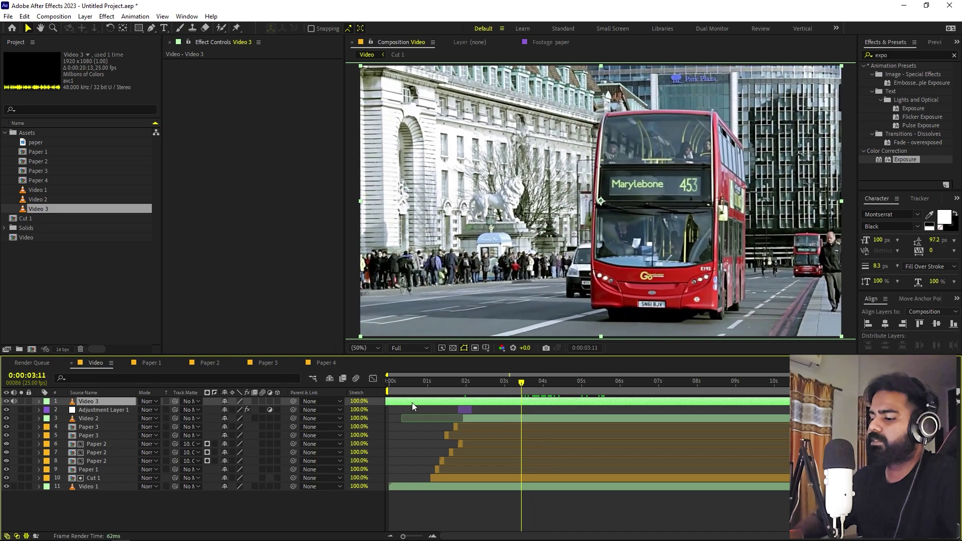
key(alt+bracketleft)
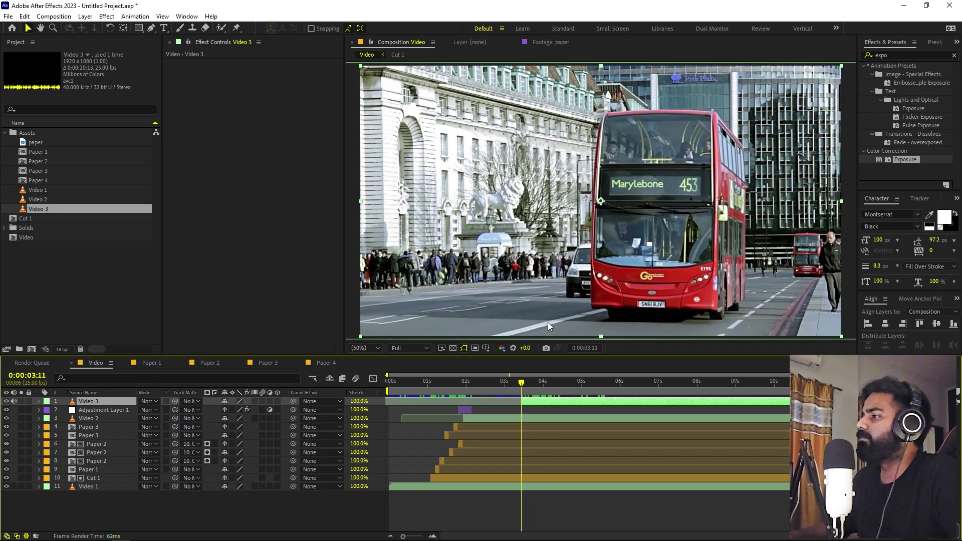
click(527, 381)
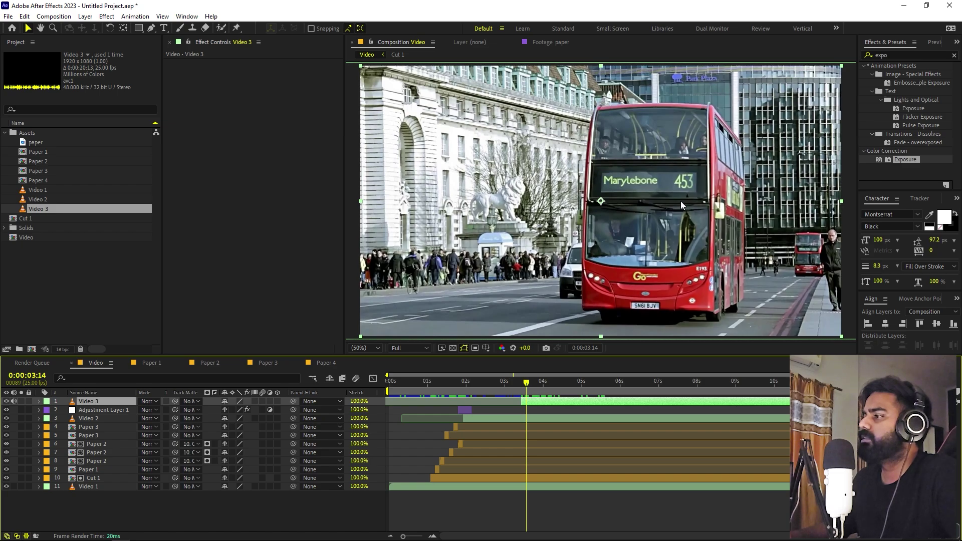
key(ctrl+shift+d)
click(523, 410)
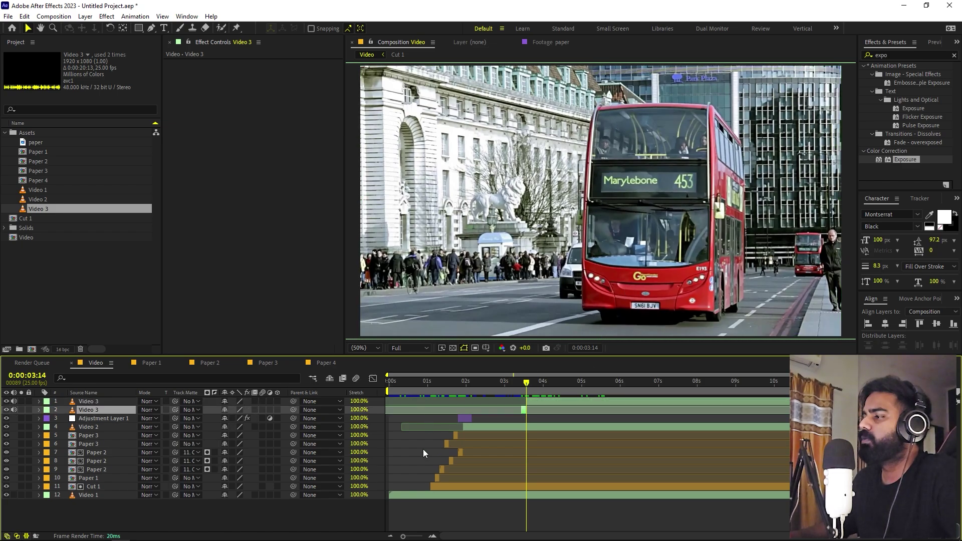
Step: Delete both Video 3 layers from the composition and scrub through the Video 1 to Video 2 transition up to 0:00:03:17
click(476, 515)
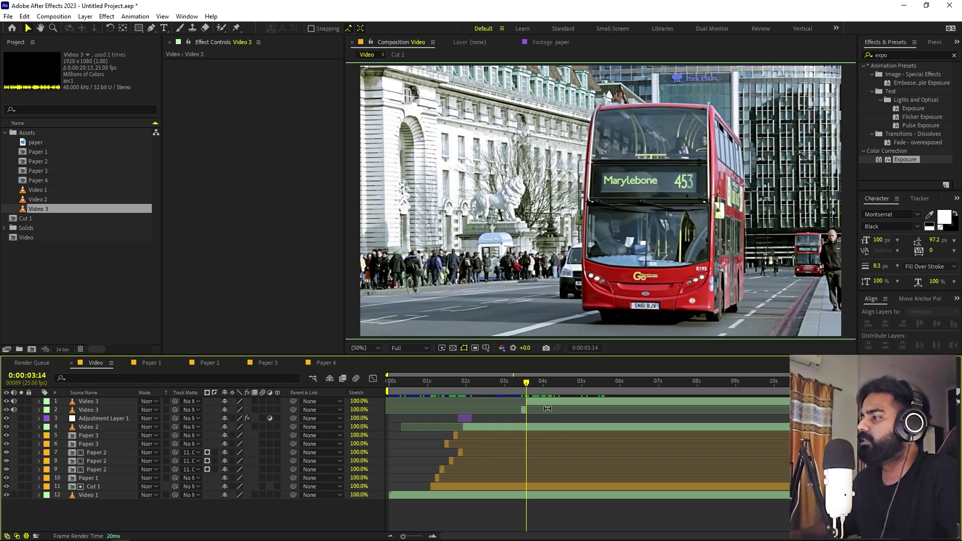
click(549, 403)
ctrl+click(526, 410)
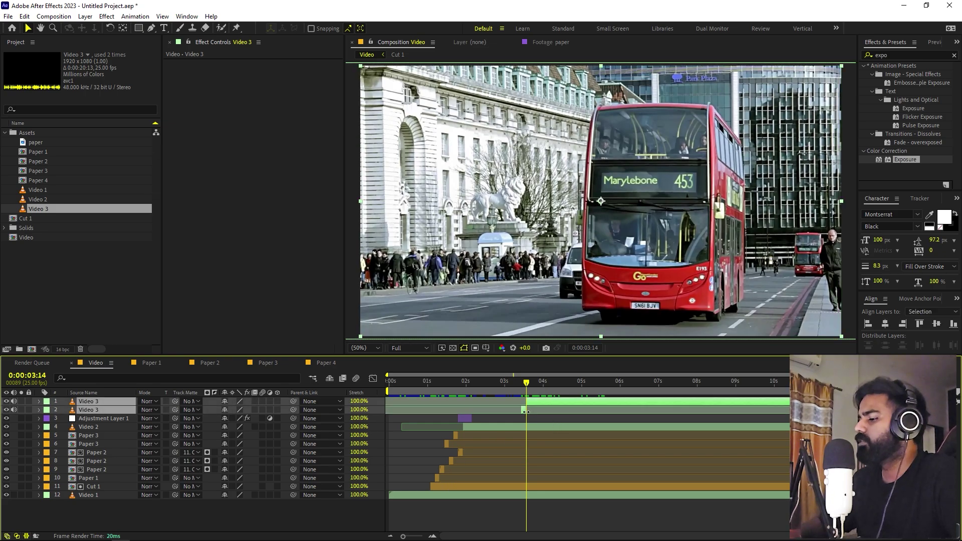
key(Delete)
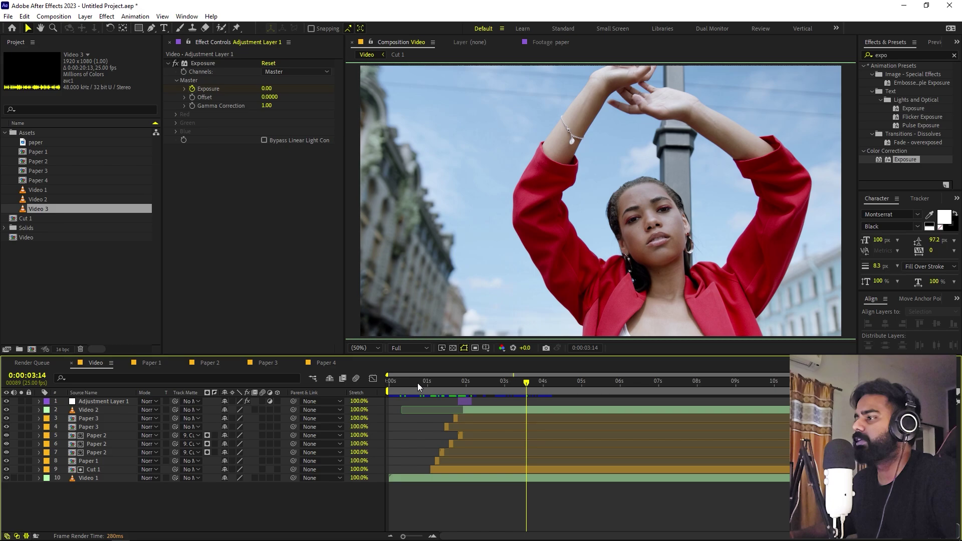
click(440, 386)
drag(440, 386, 531, 397)
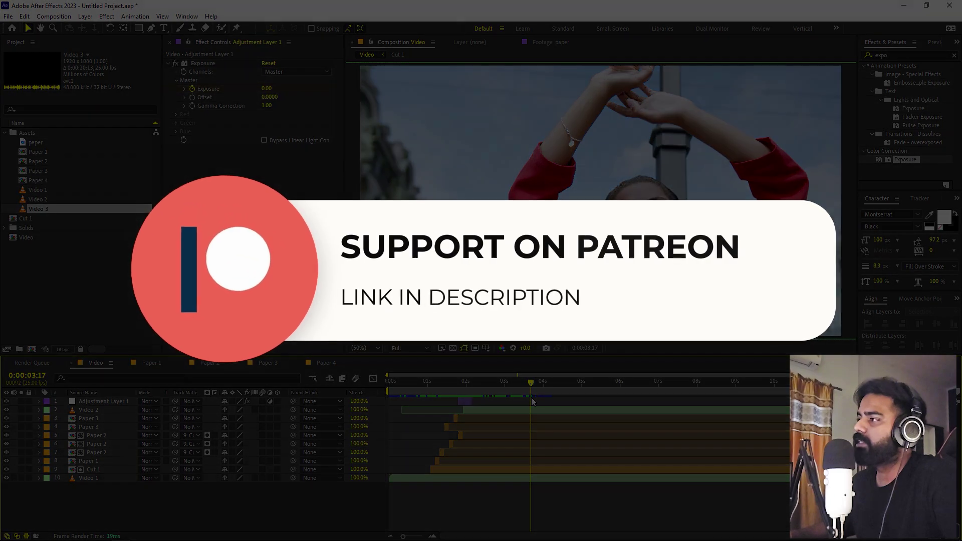